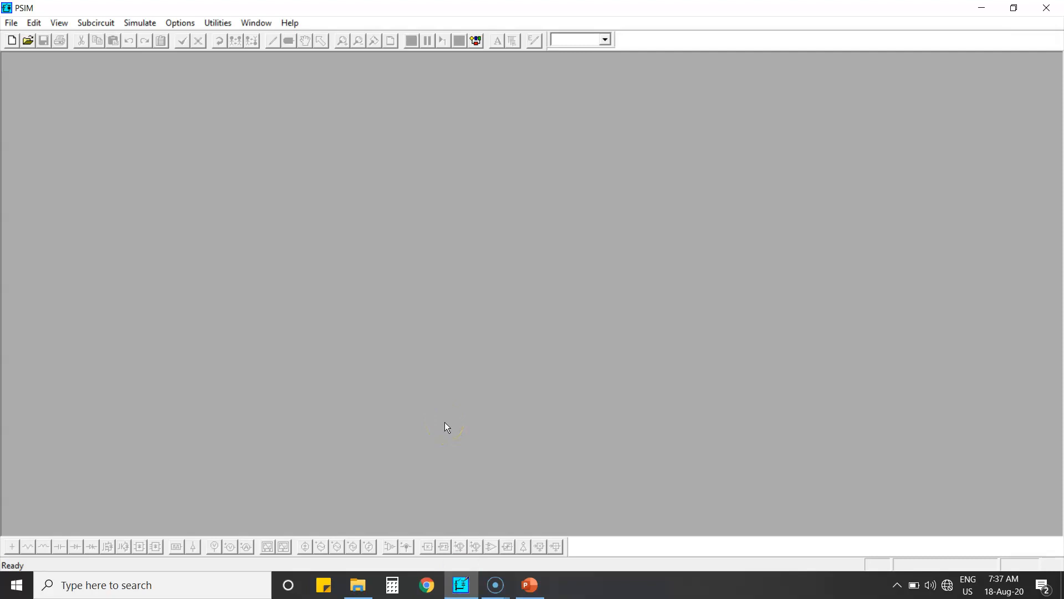
# Start a new maximized schematic and place a sinusoidal voltage source on the left side
pyautogui.click(11, 39)
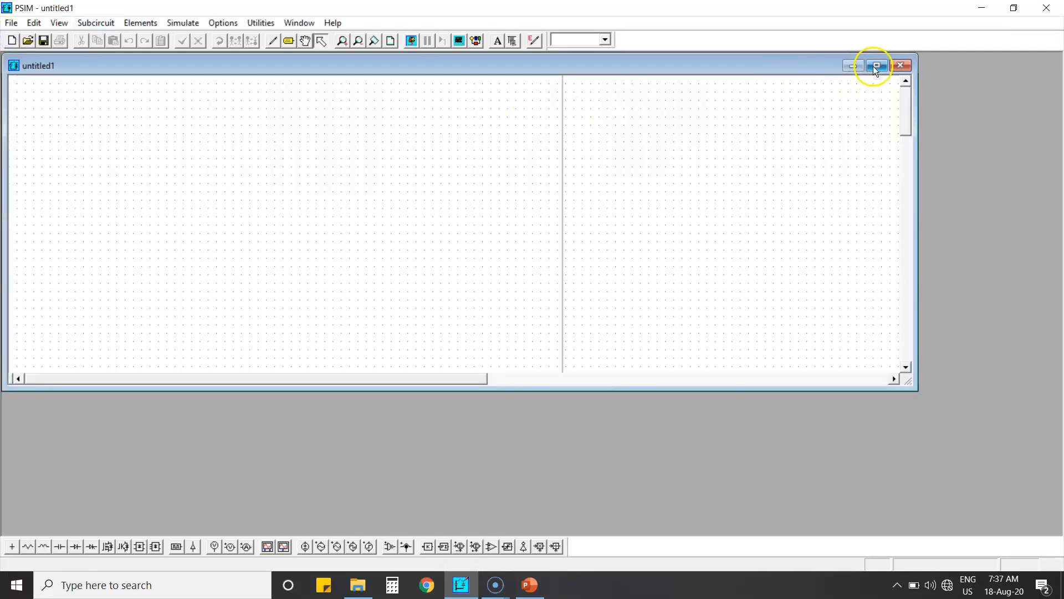
pyautogui.click(876, 65)
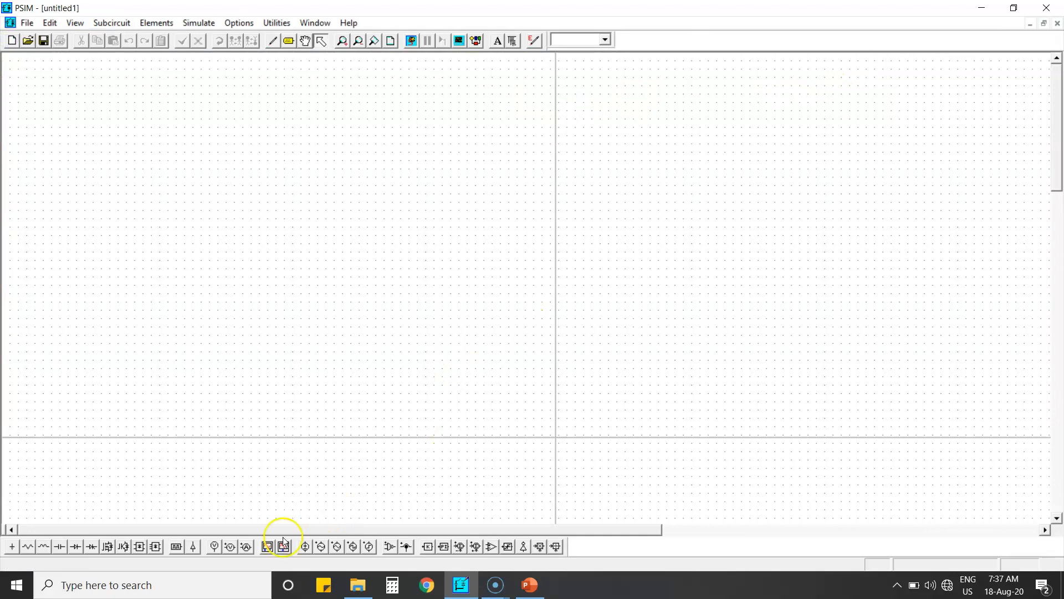
pyautogui.click(318, 549)
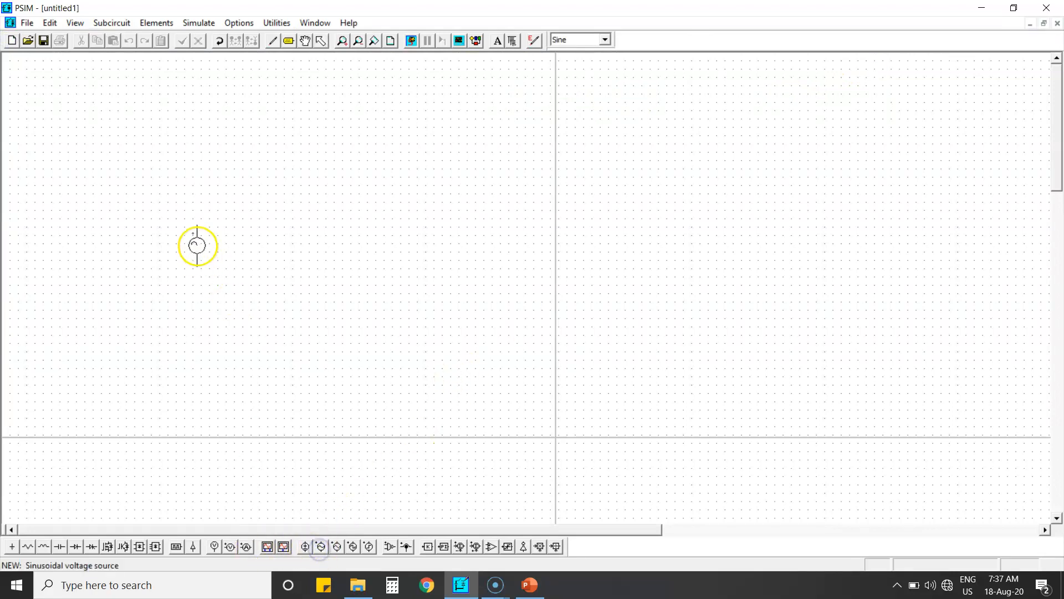
pyautogui.click(202, 248)
pyautogui.press('Escape')
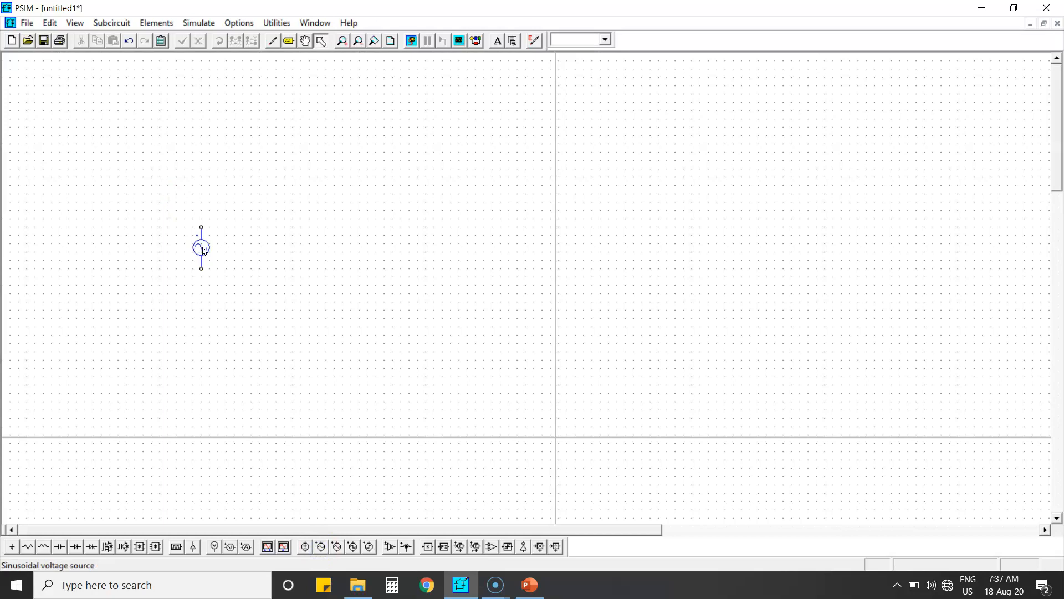
# Place four thyristors in two rows to the right of the source
pyautogui.click(92, 546)
pyautogui.click(283, 192)
pyautogui.click(422, 186)
pyautogui.click(290, 302)
pyautogui.click(422, 303)
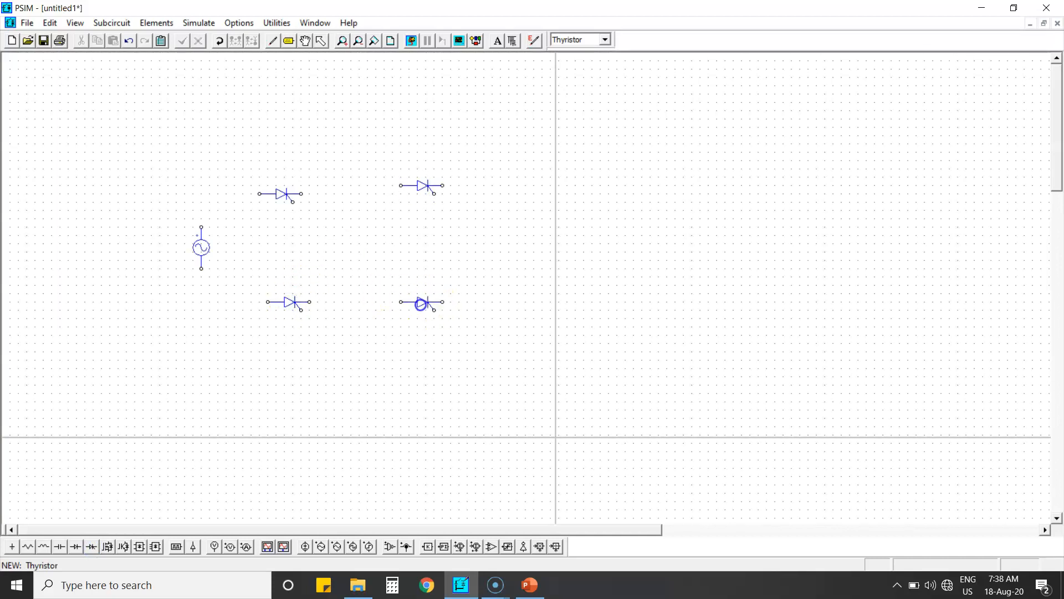
pyautogui.press('Escape')
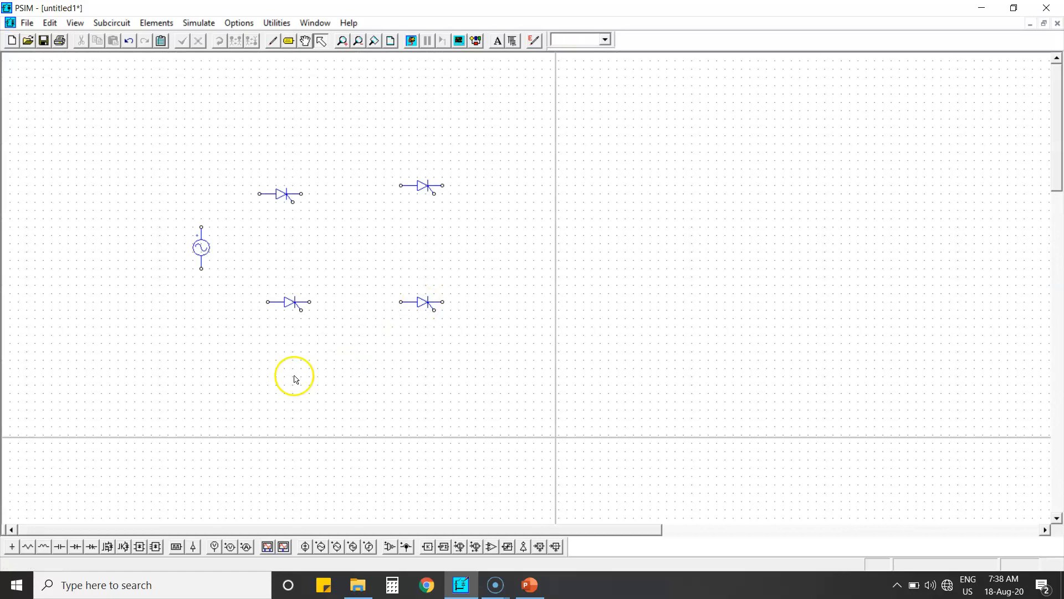
# Place a resistor to the right of the thyristors
pyautogui.click(27, 548)
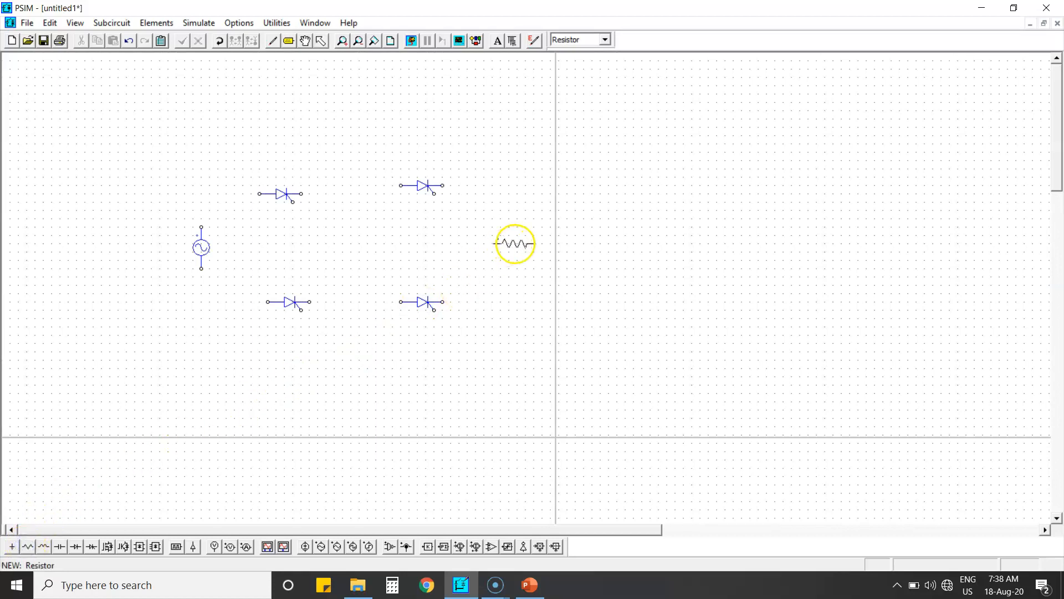
pyautogui.click(536, 244)
pyautogui.press('Escape')
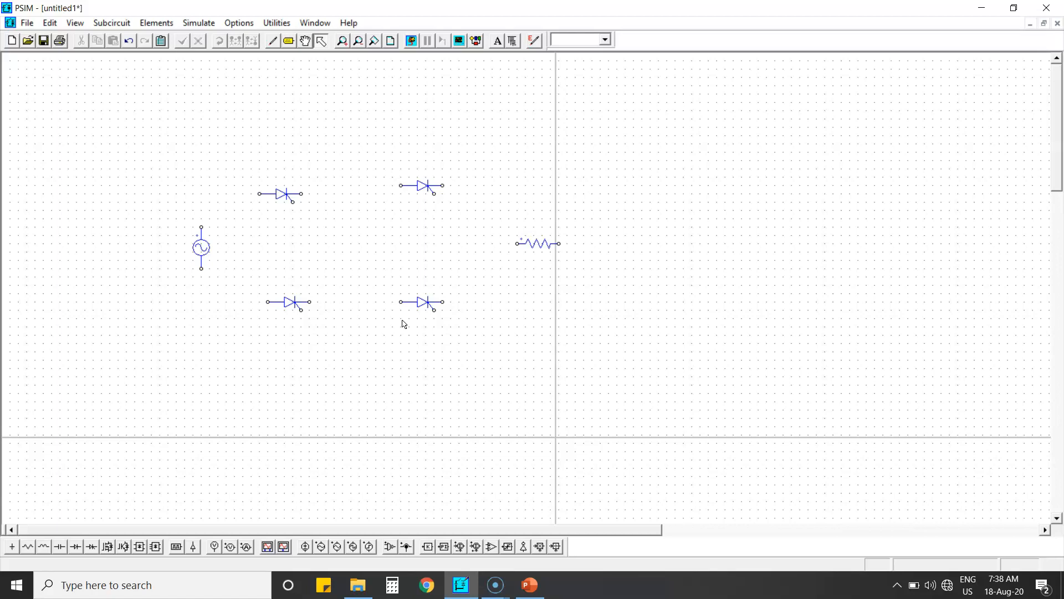
# Place voltage probes beside the resistor and to the left of the source
pyautogui.click(230, 547)
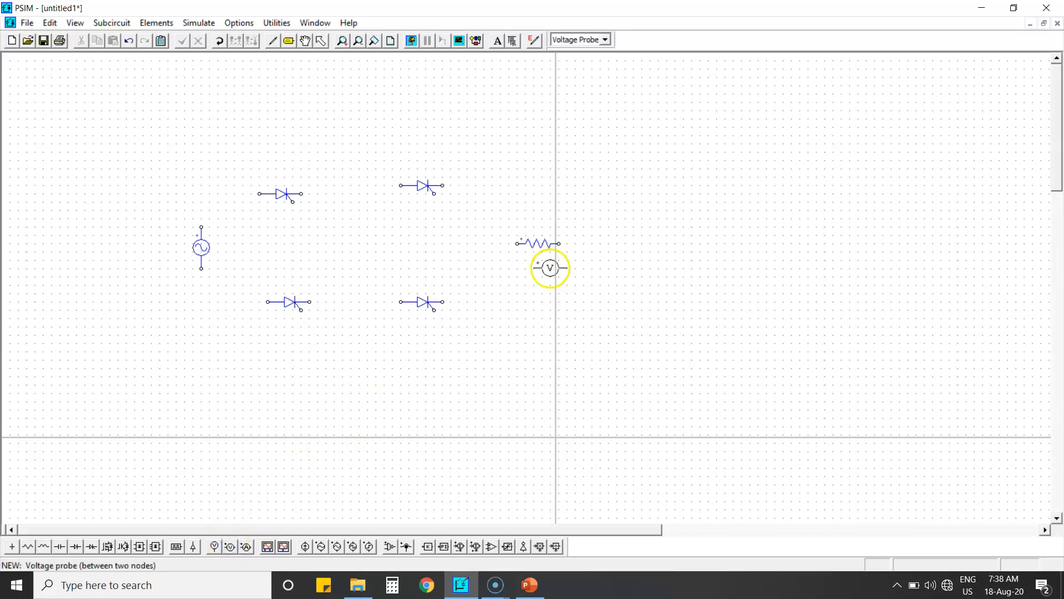
pyautogui.click(616, 243)
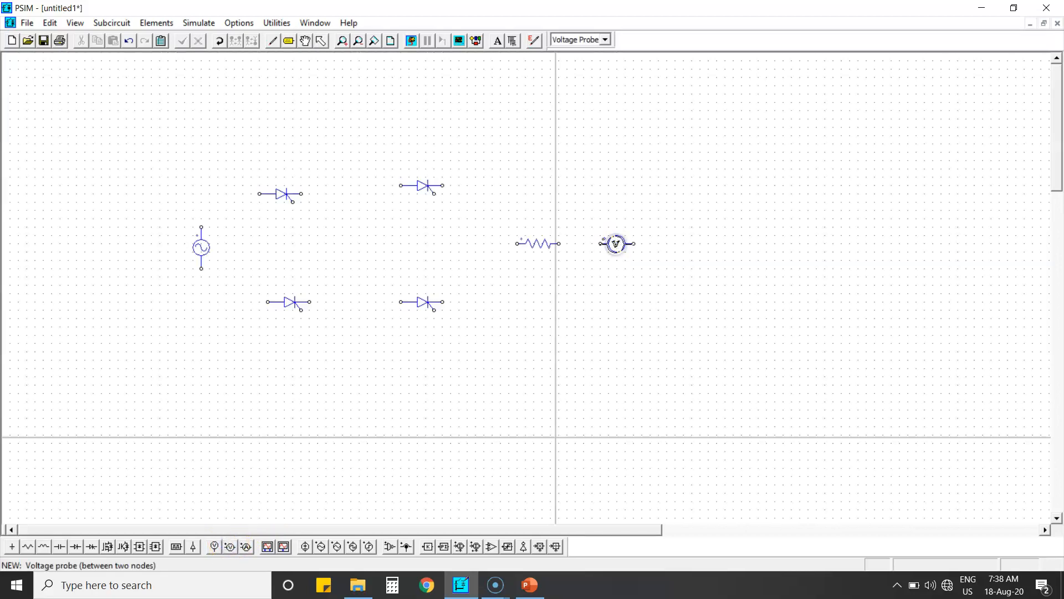
pyautogui.click(140, 242)
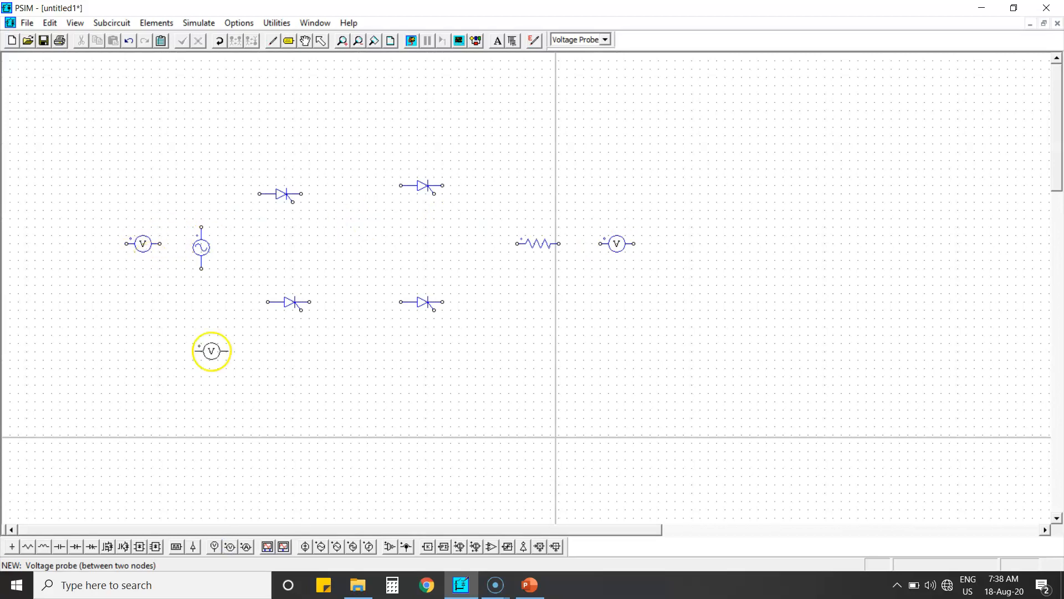
pyautogui.press('Escape')
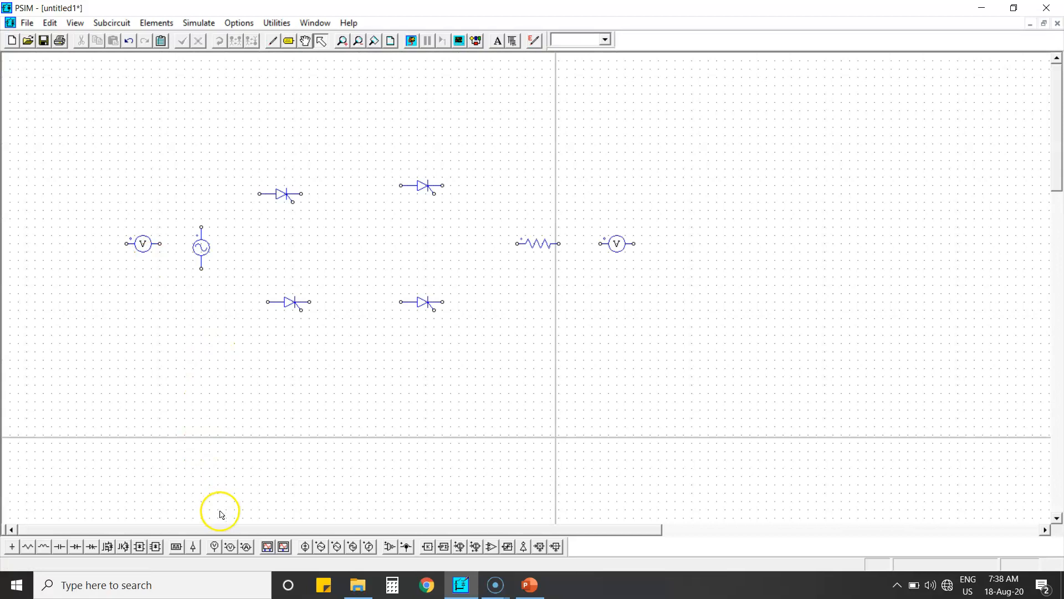
# Place a current probe to the right of the upper-right thyristor
pyautogui.click(246, 548)
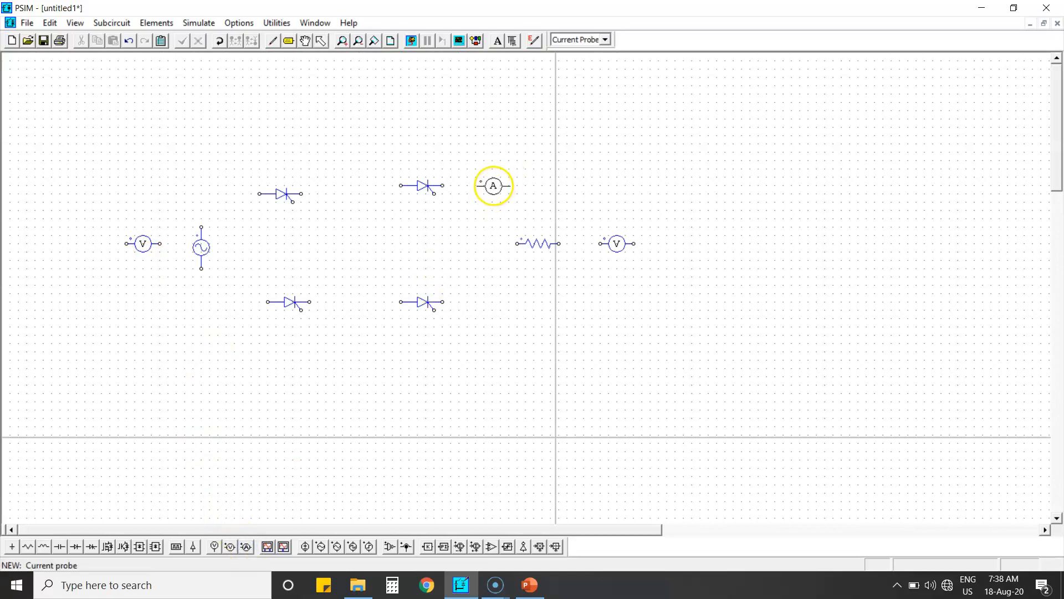
pyautogui.click(493, 185)
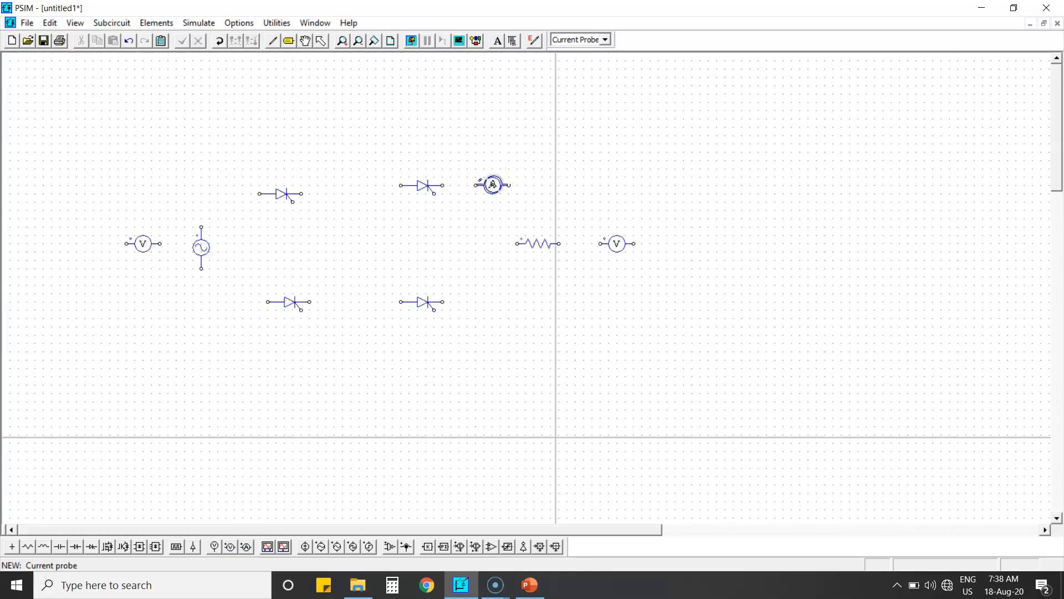
pyautogui.rightClick(491, 232)
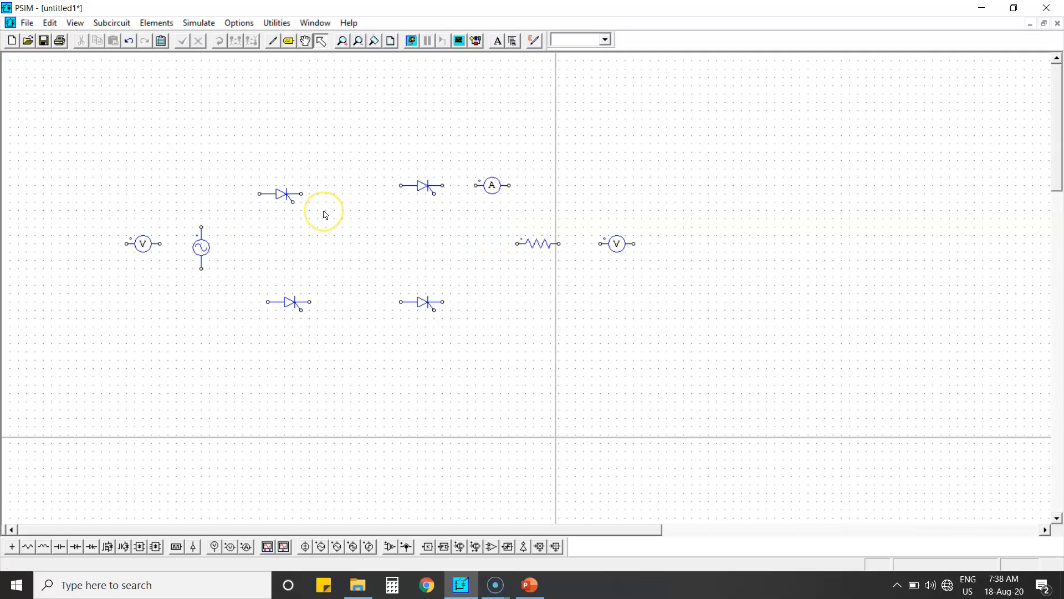
# Rotate the two upper thyristors to stand vertically, conducting upward
pyautogui.click(299, 204)
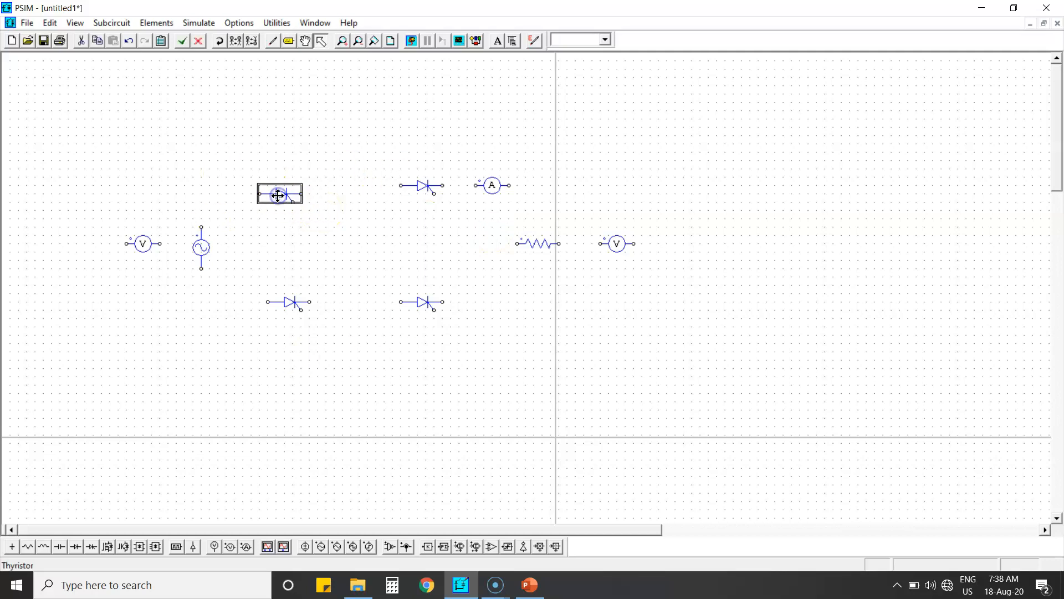
pyautogui.click(220, 43)
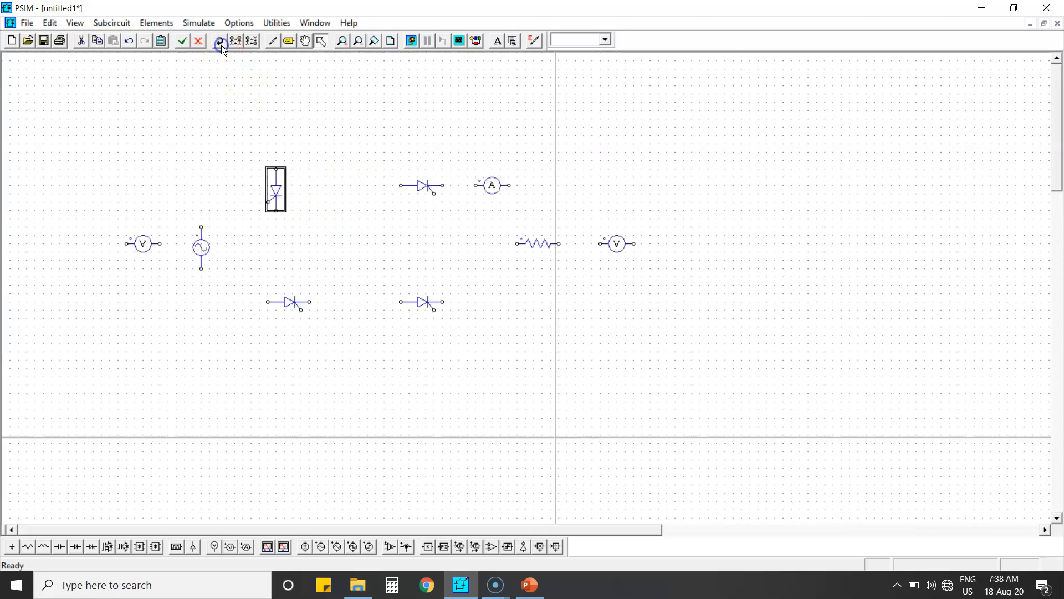
pyautogui.click(222, 45)
pyautogui.click(221, 44)
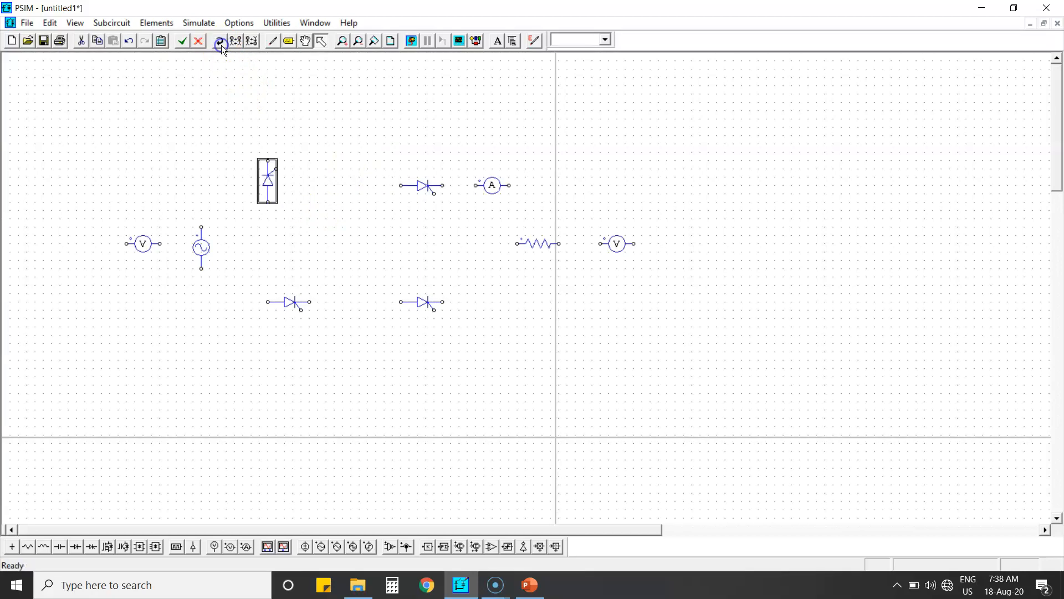
pyautogui.click(410, 185)
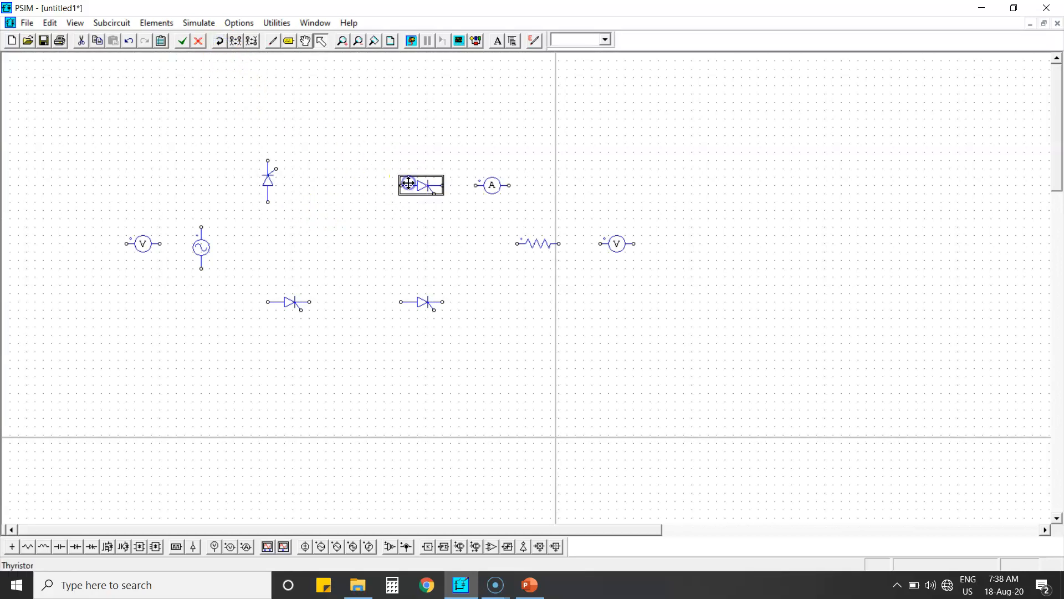
pyautogui.click(222, 42)
pyautogui.click(221, 42)
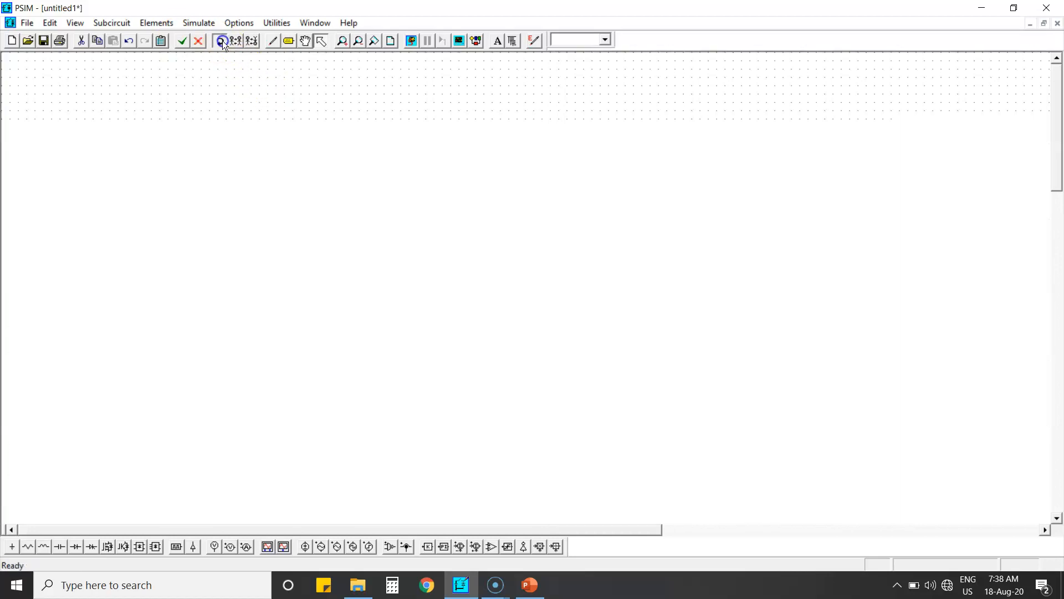
pyautogui.click(222, 42)
# Rotate the two lower thyristors to stand vertically, conducting upward, in line with the upper ones
pyautogui.click(281, 303)
pyautogui.click(222, 43)
pyautogui.click(421, 304)
pyautogui.click(222, 42)
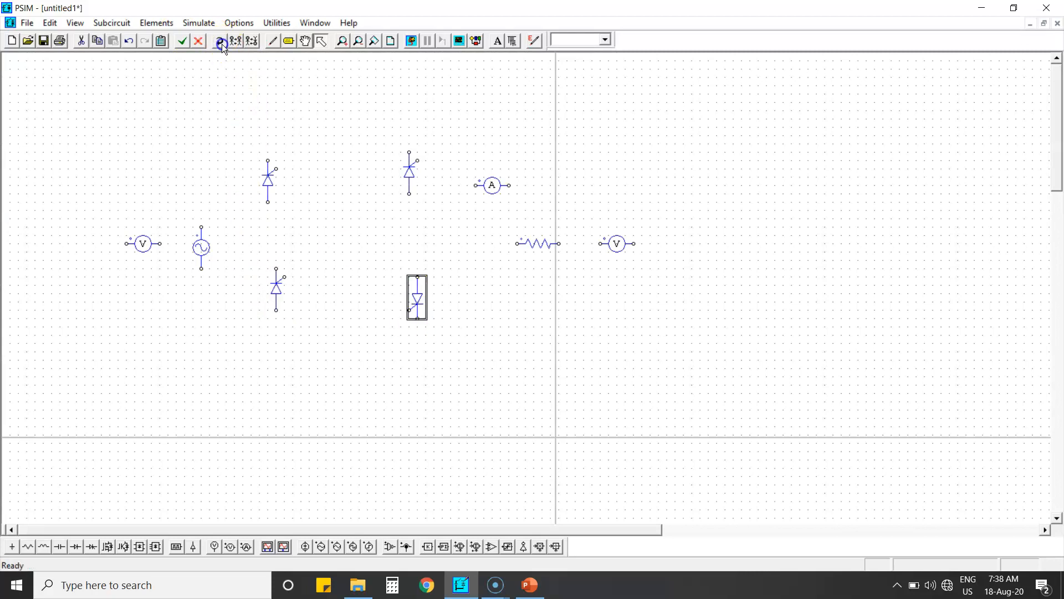
pyautogui.click(409, 167)
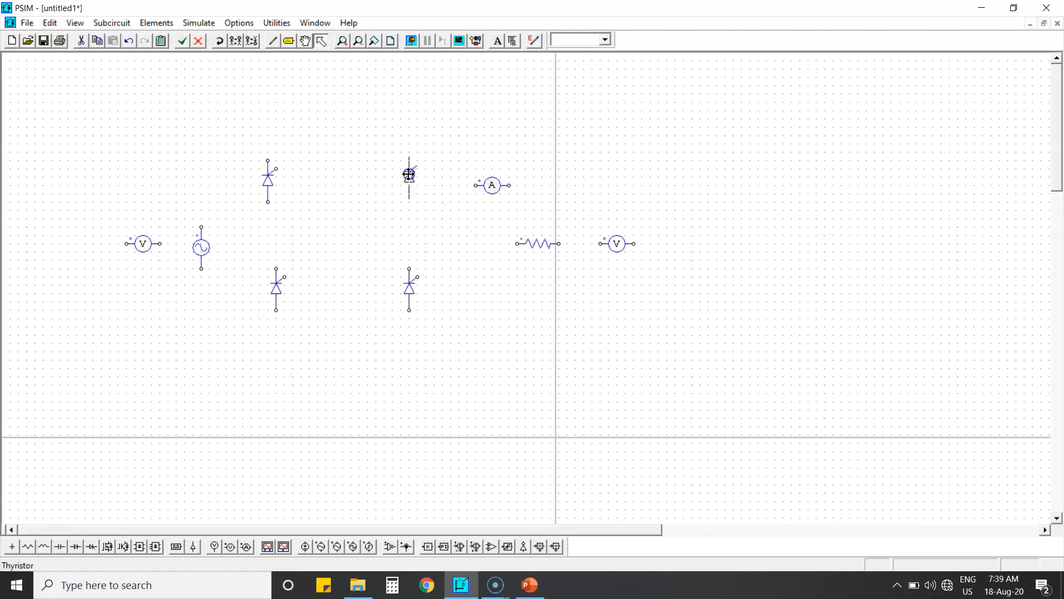
# Rotate the resistor vertically and move the current probe up to the top rail level
pyautogui.click(537, 243)
pyautogui.click(218, 40)
pyautogui.moveTo(499, 186); pyautogui.dragTo(490, 160)
# Rotate both voltage probes to a vertical orientation
pyautogui.click(616, 244)
pyautogui.click(213, 43)
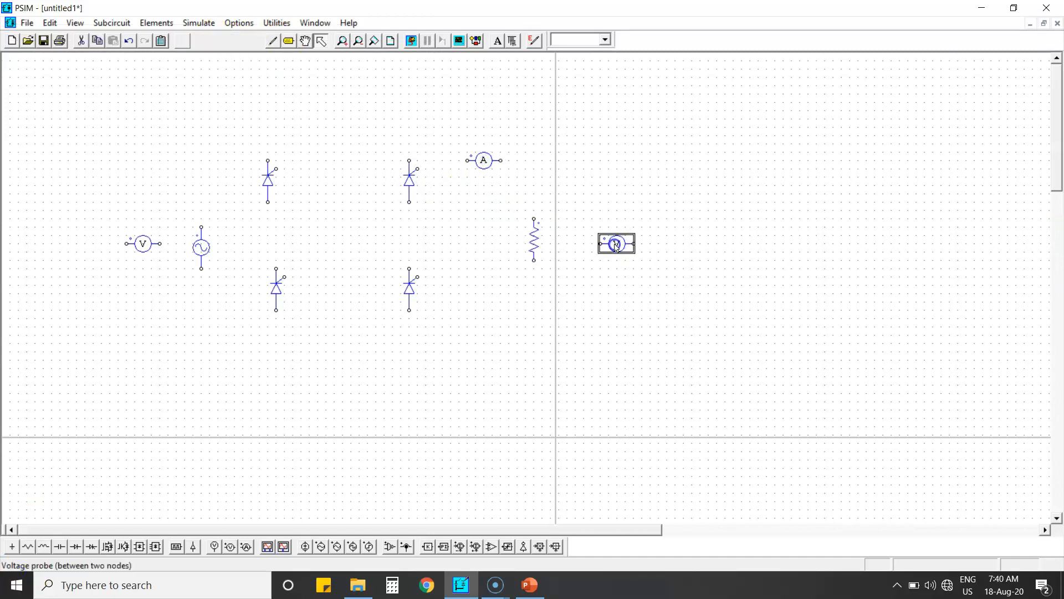
pyautogui.click(143, 241)
pyautogui.click(219, 41)
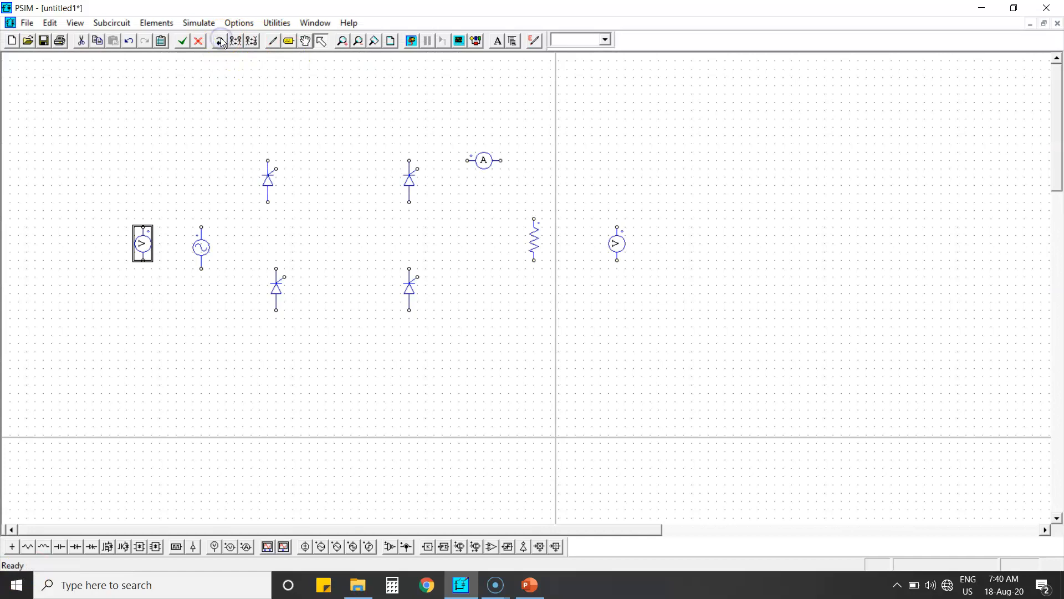
# Wire the thyristor bridge, current probe and resistor together and connect the source's upper terminal to the left leg
pyautogui.click(273, 42)
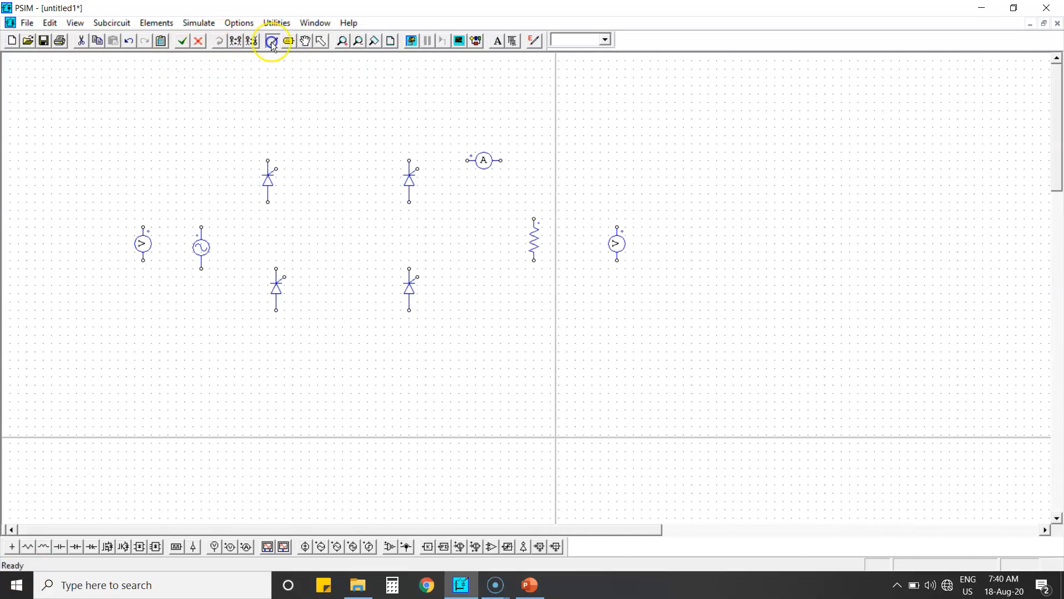
pyautogui.click(268, 160)
pyautogui.click(409, 160)
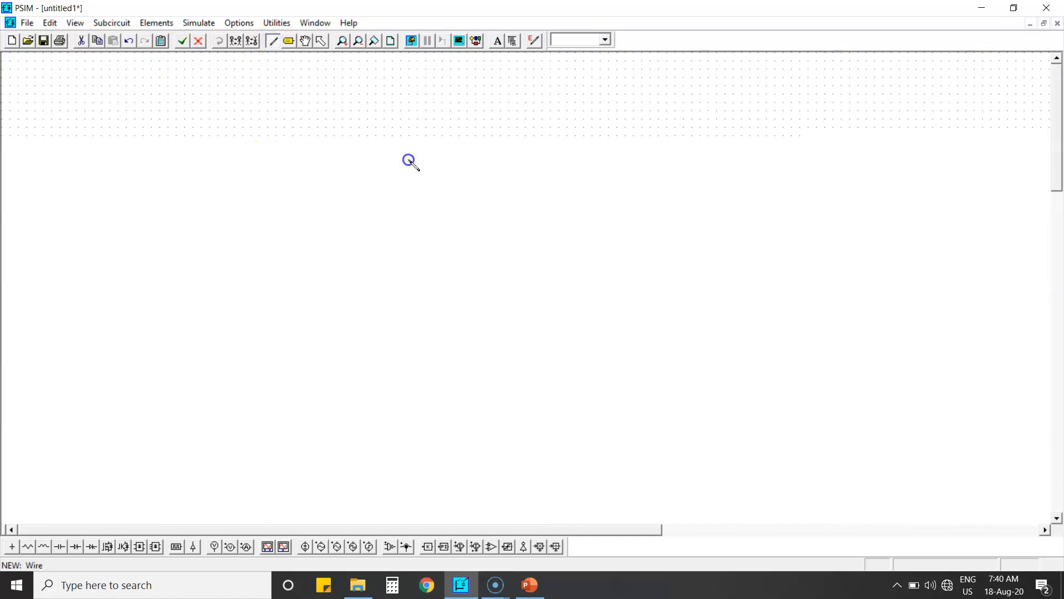
pyautogui.moveTo(465, 161); pyautogui.dragTo(533, 219)
pyautogui.moveTo(534, 261); pyautogui.dragTo(276, 311)
pyautogui.moveTo(276, 269); pyautogui.dragTo(268, 202)
pyautogui.moveTo(409, 203); pyautogui.dragTo(409, 268)
pyautogui.moveTo(201, 227); pyautogui.dragTo(276, 227)
# Try to wire the source's lower terminal to the right bridge leg
pyautogui.moveTo(201, 269); pyautogui.dragTo(412, 252)
pyautogui.hotkey('ctrl', 'z')
pyautogui.moveTo(201, 268); pyautogui.dragTo(410, 269)
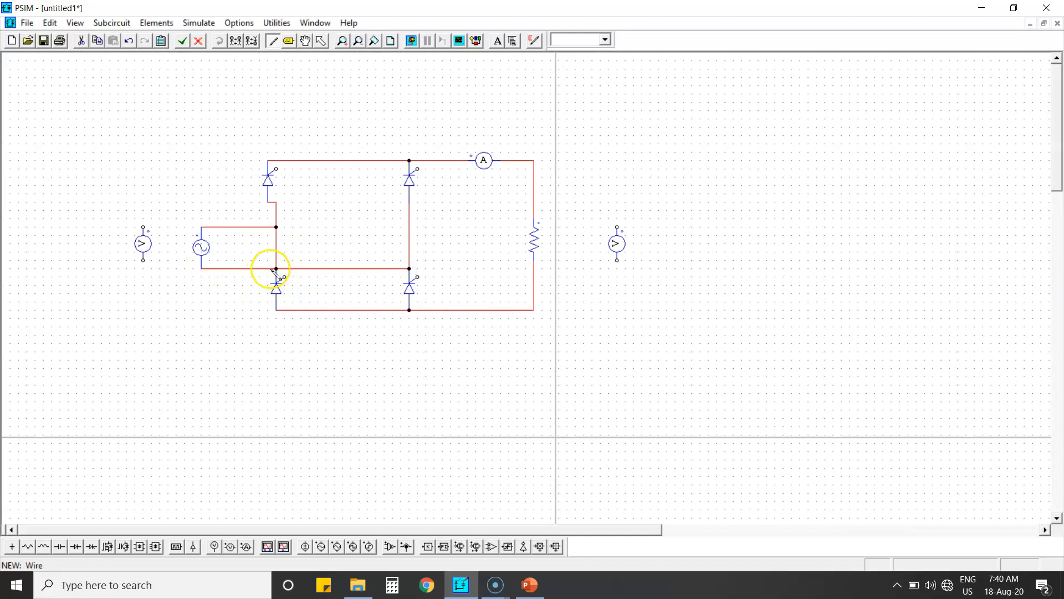
pyautogui.hotkey('ctrl', 'z')
pyautogui.press('Escape')
# Shift the source and its upper wire upward, then wire the source's lower terminal to the right bridge leg
pyautogui.moveTo(201, 252); pyautogui.dragTo(202, 238)
pyautogui.moveTo(233, 227); pyautogui.dragTo(234, 210)
pyautogui.click(273, 41)
pyautogui.moveTo(202, 252)
pyautogui.mouseDown()
pyautogui.moveTo(358, 235)
pyautogui.moveTo(407, 249)
pyautogui.mouseUp()
pyautogui.press('Escape')
# Connect the left voltage probe across the source terminals with wires
pyautogui.doubleClick(143, 242)
pyautogui.click(259, 59)
pyautogui.moveTo(143, 238)
pyautogui.mouseDown()
pyautogui.moveTo(143, 221)
pyautogui.moveTo(200, 208)
pyautogui.mouseUp()
pyautogui.click(276, 39)
pyautogui.moveTo(143, 244); pyautogui.dragTo(201, 251)
# Wire the right voltage probe across the resistor
pyautogui.moveTo(617, 226)
pyautogui.mouseDown()
pyautogui.moveTo(537, 209)
pyautogui.moveTo(584, 178)
pyautogui.moveTo(537, 178)
pyautogui.mouseUp()
pyautogui.moveTo(623, 254); pyautogui.dragTo(535, 286)
pyautogui.press('Escape')
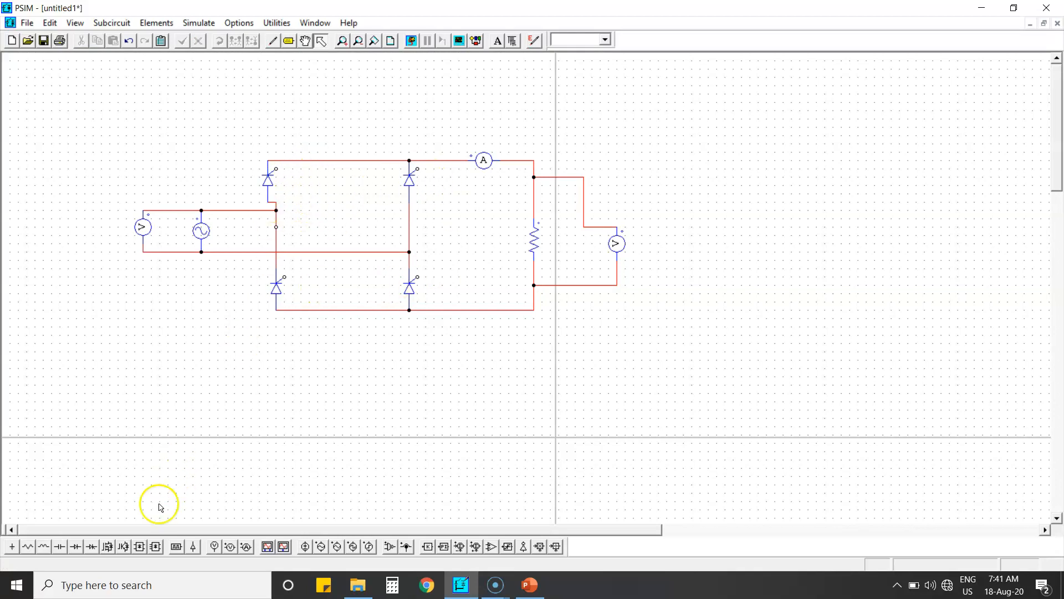
# Place four gating blocks, one beside each thyristor
pyautogui.click(176, 547)
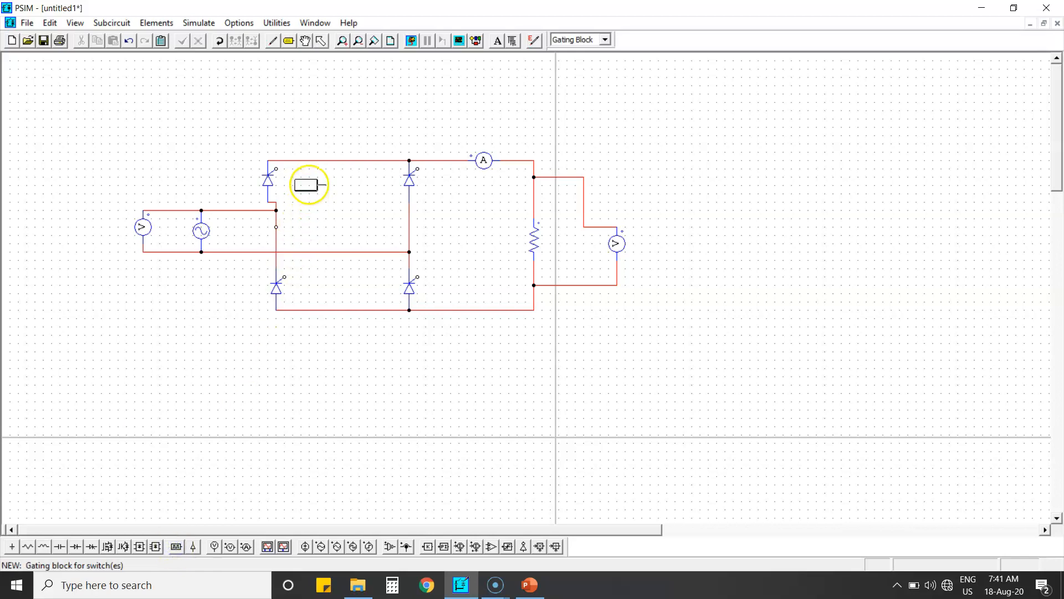
pyautogui.click(453, 173)
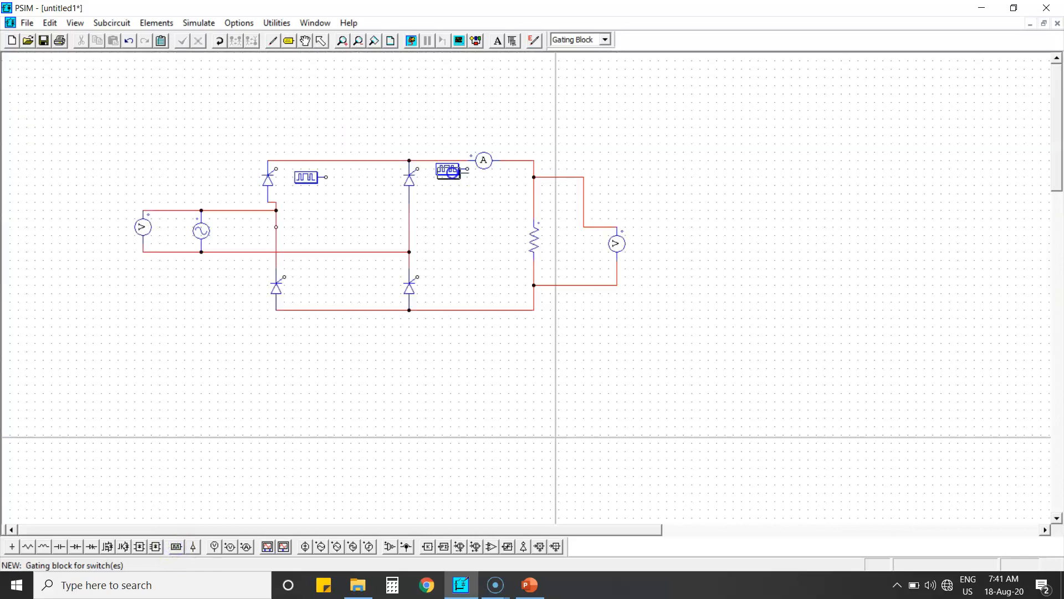
pyautogui.click(317, 278)
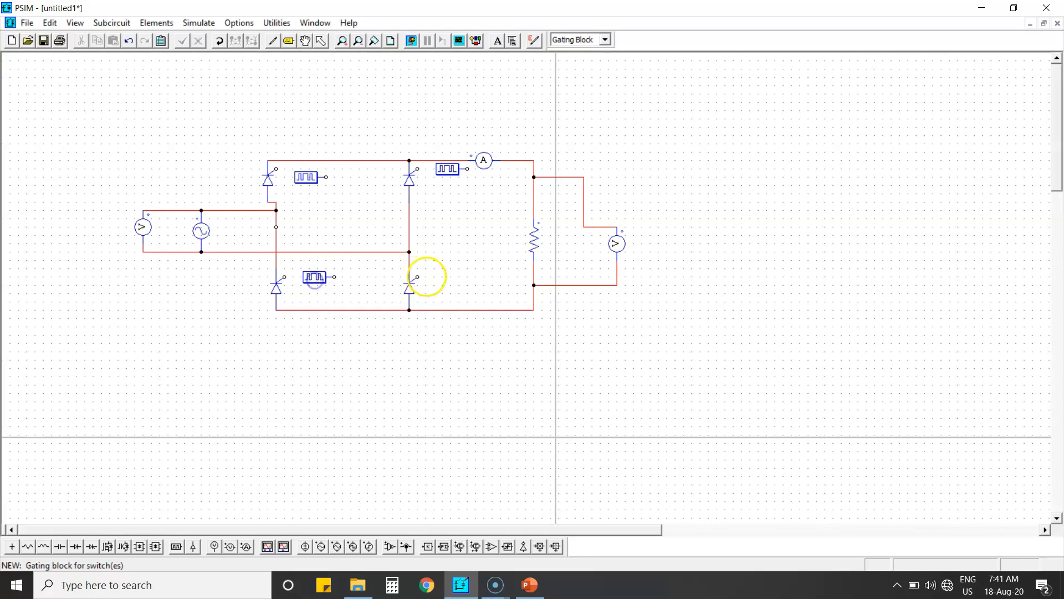
pyautogui.click(459, 281)
pyautogui.press('Escape')
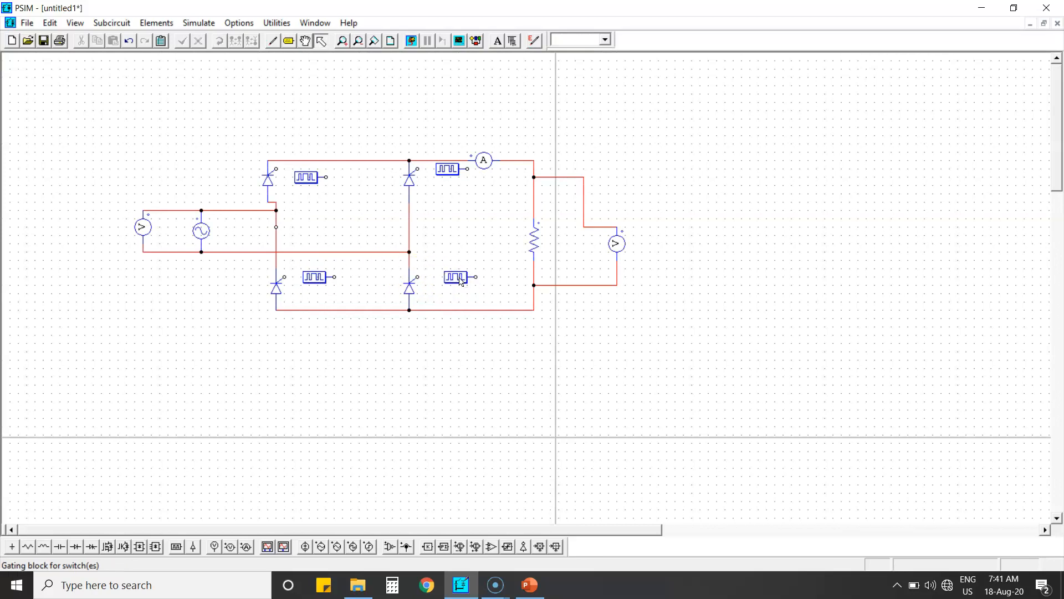
# Flip each of the four gating blocks horizontally so their outputs face the thyristors
pyautogui.click(303, 175)
pyautogui.click(236, 41)
pyautogui.click(453, 167)
pyautogui.click(235, 42)
pyautogui.click(313, 275)
pyautogui.click(236, 42)
pyautogui.click(456, 277)
pyautogui.click(235, 41)
# Wire each gating block output to its thyristor's gate terminal
pyautogui.click(273, 42)
pyautogui.moveTo(291, 179); pyautogui.dragTo(292, 178)
pyautogui.moveTo(286, 277); pyautogui.dragTo(300, 277)
pyautogui.moveTo(418, 168); pyautogui.dragTo(434, 168)
pyautogui.moveTo(418, 277); pyautogui.dragTo(441, 275)
pyautogui.press('Escape')
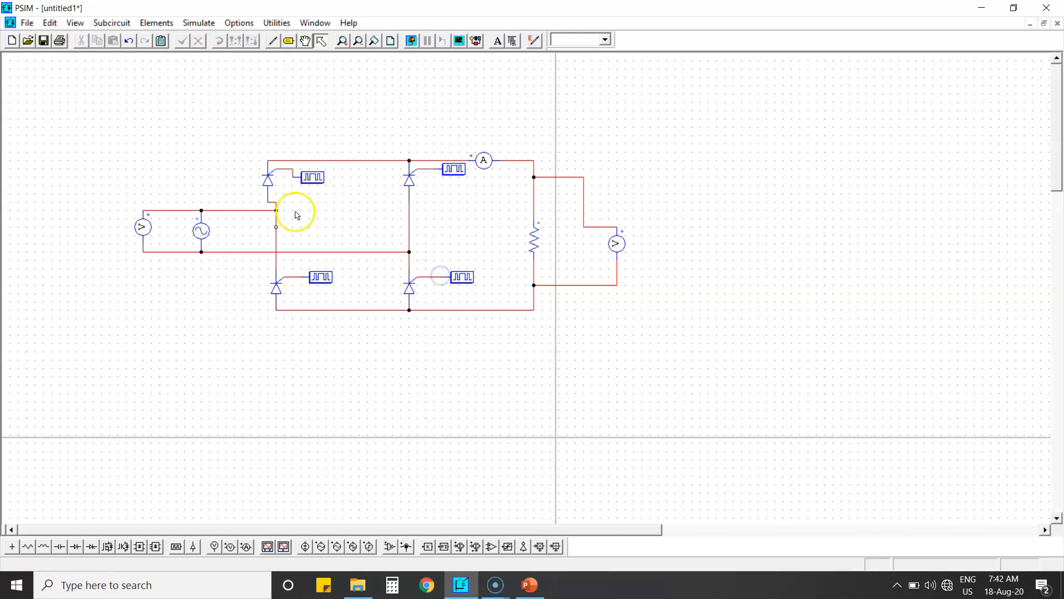
# Set the sine source's peak amplitude to 325 and show it on the schematic
pyautogui.doubleClick(197, 232)
pyautogui.click(168, 149)
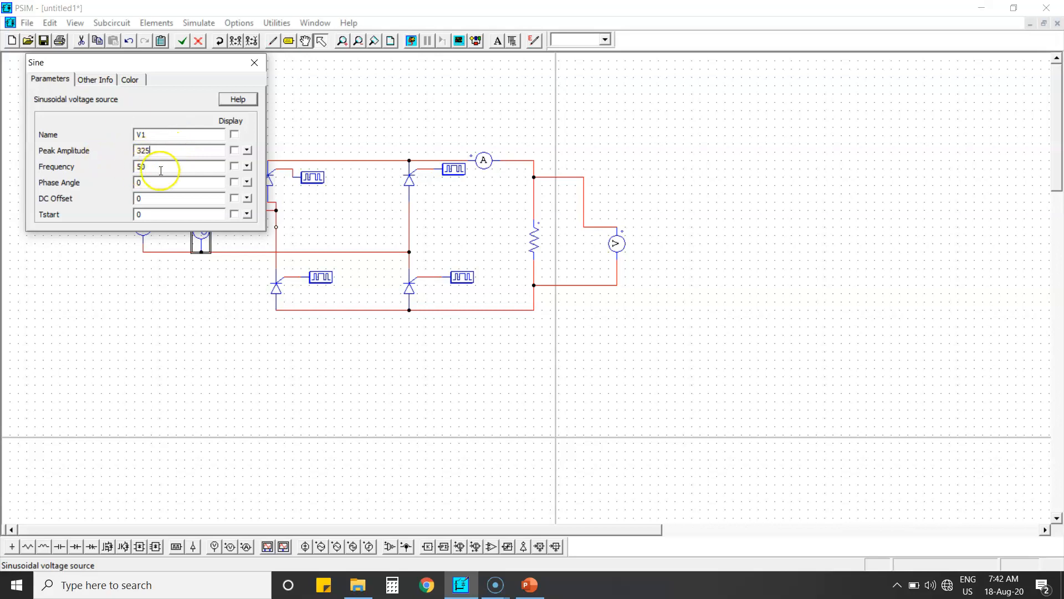
pyautogui.click(233, 149)
pyautogui.click(256, 60)
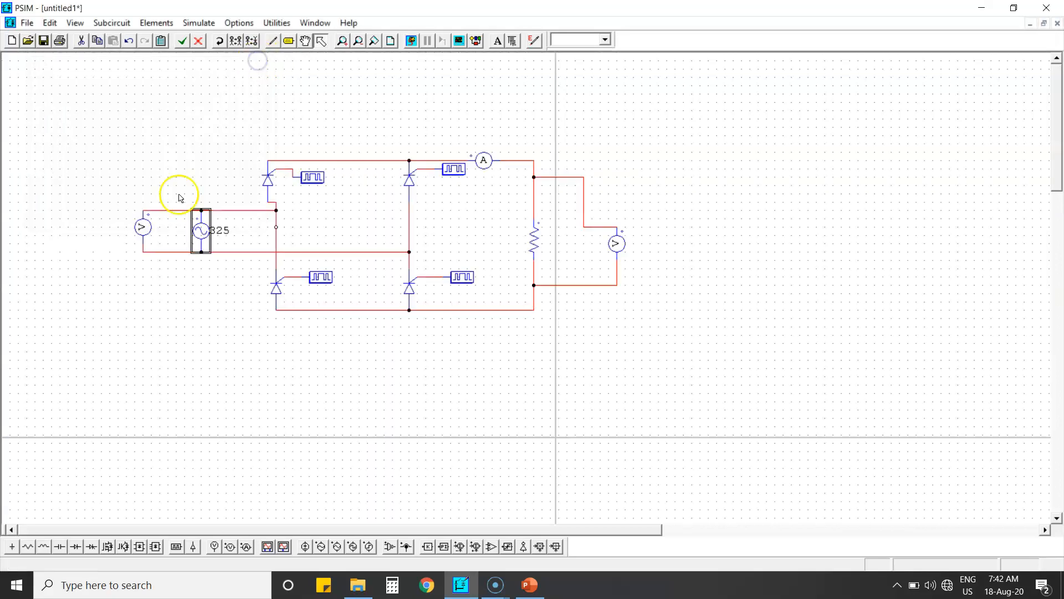
# Set the load resistor's resistance to 100 and show it on the schematic
pyautogui.doubleClick(531, 243)
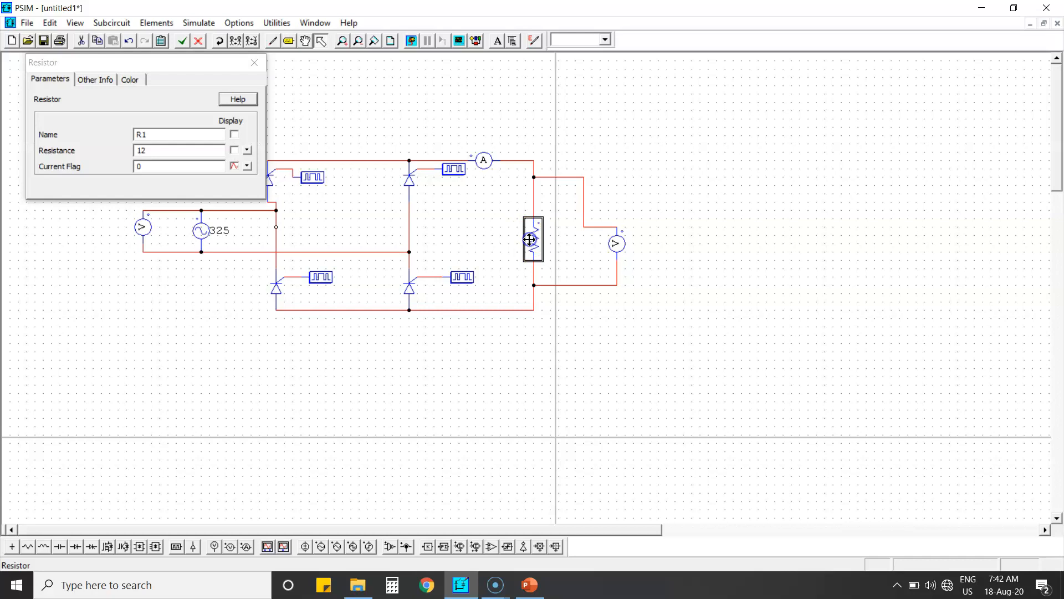
pyautogui.click(202, 152)
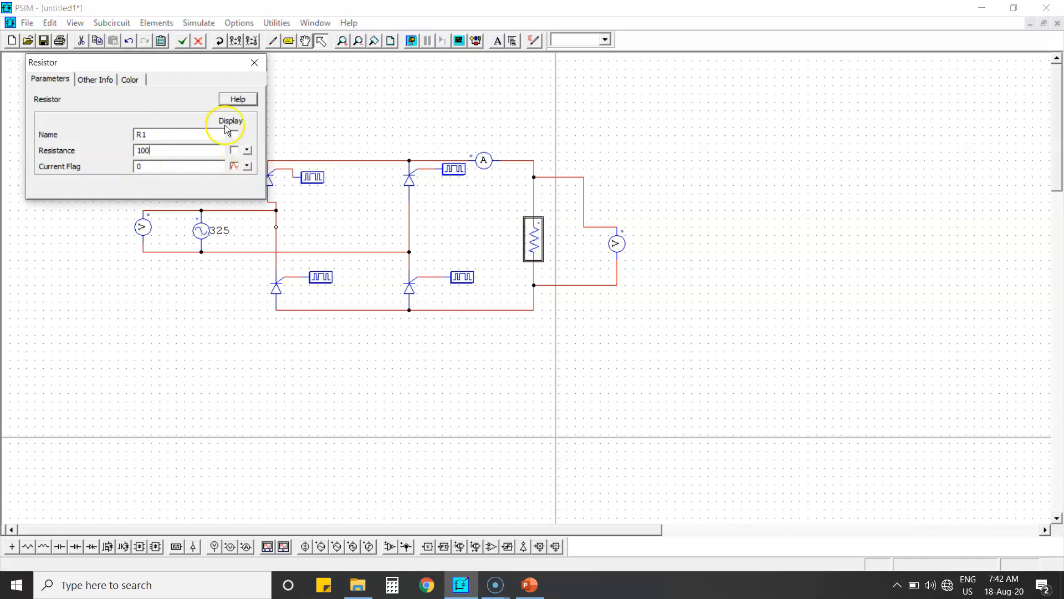
pyautogui.click(234, 149)
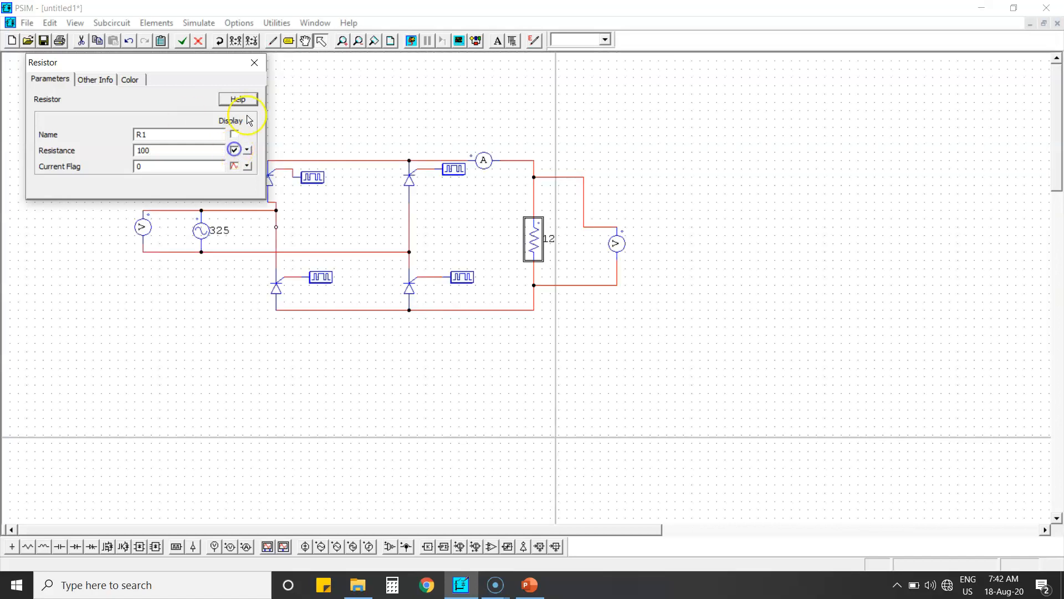
pyautogui.click(254, 62)
# Set the upper-left gating block's frequency to 50 and its switching points to 30 35
pyautogui.click(226, 270)
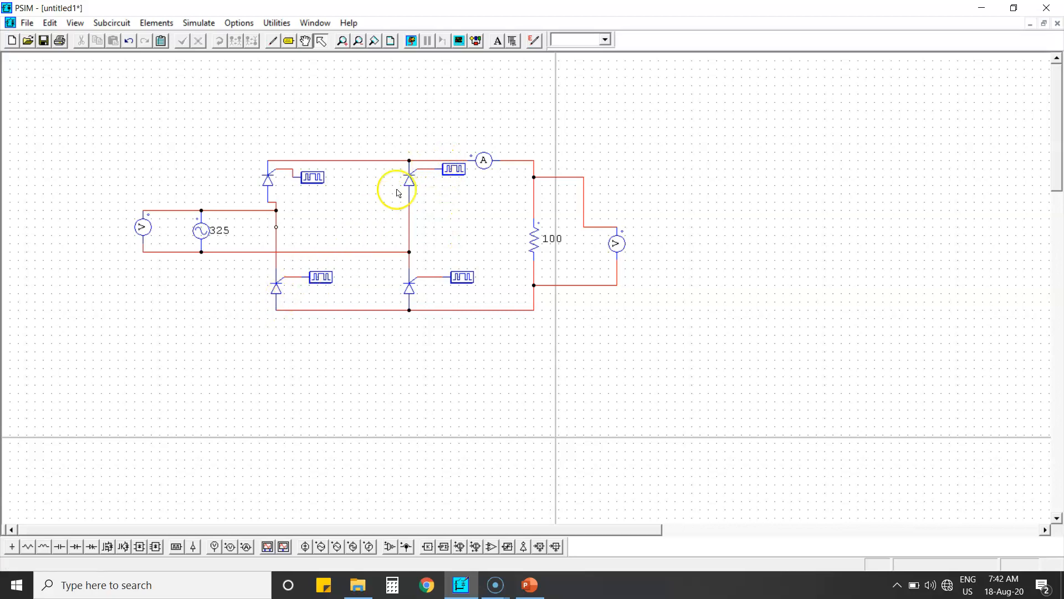
pyautogui.doubleClick(310, 176)
pyautogui.click(209, 146)
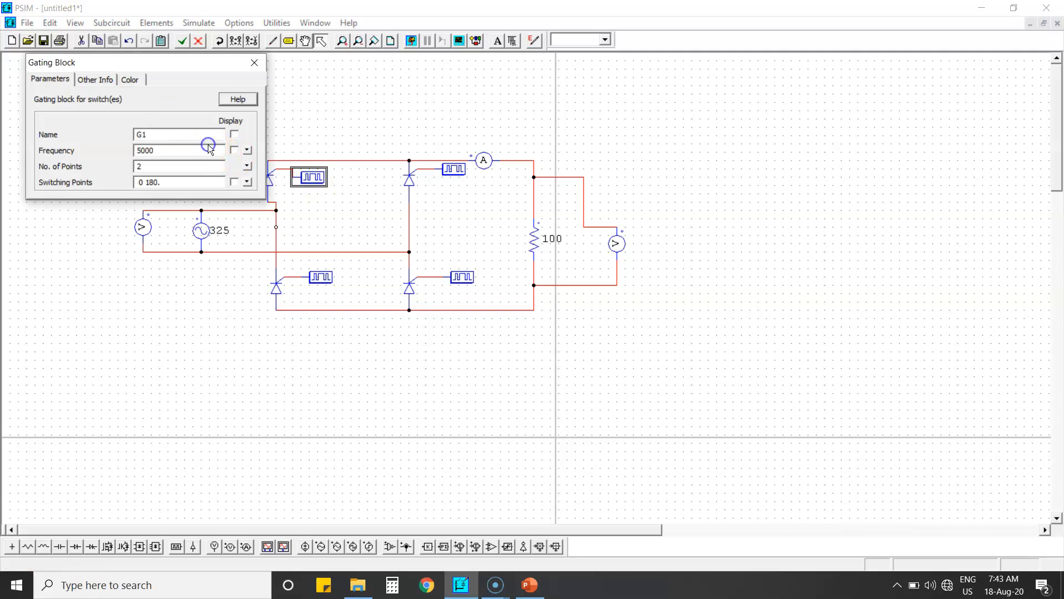
pyautogui.click(201, 153)
pyautogui.press('BackSpace')
pyautogui.click(254, 62)
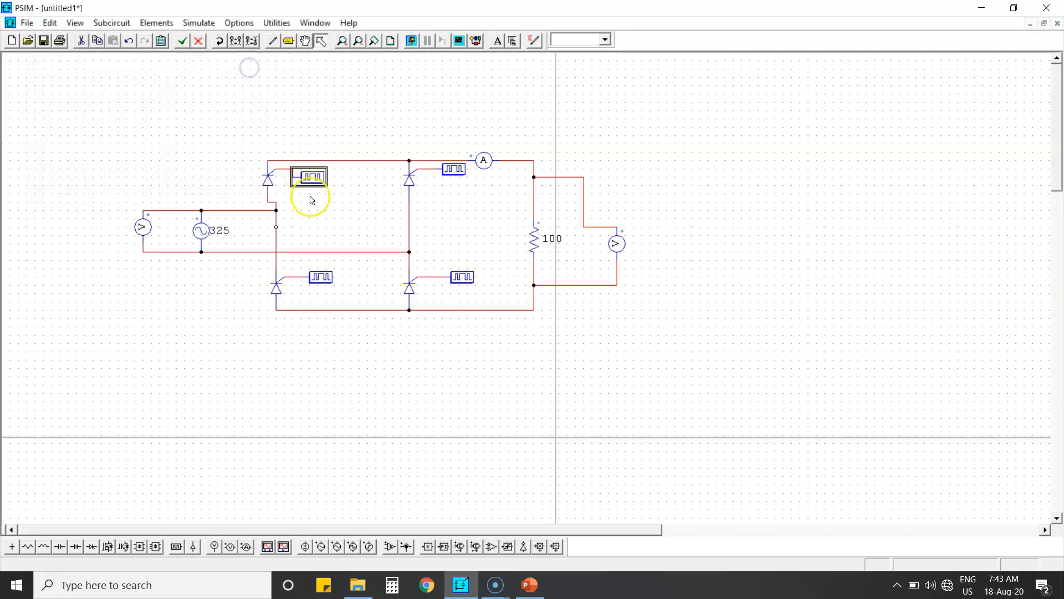
# Set the lower-right gating block's frequency to 50 and its switching points to 30 35
pyautogui.doubleClick(462, 276)
pyautogui.click(188, 150)
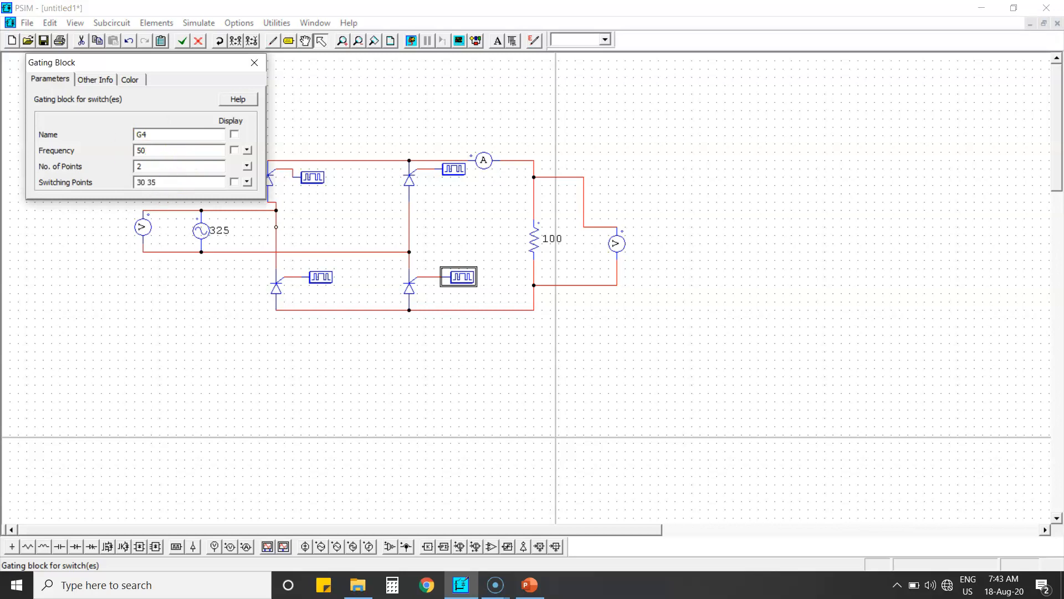
pyautogui.click(255, 63)
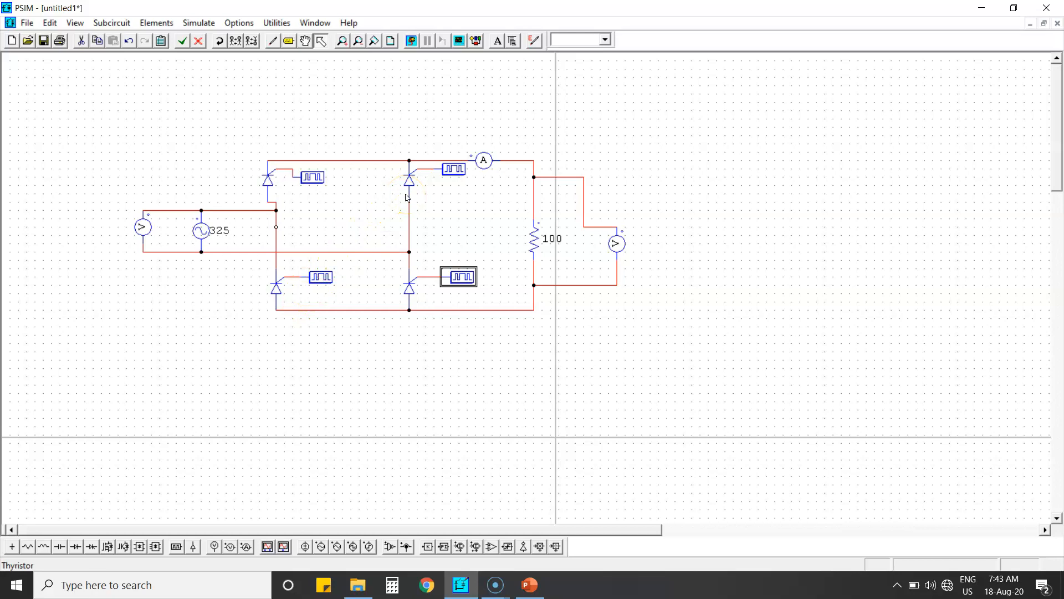
# Set the upper-right gating block's frequency to 50 and its switching points to 210 215
pyautogui.doubleClick(453, 169)
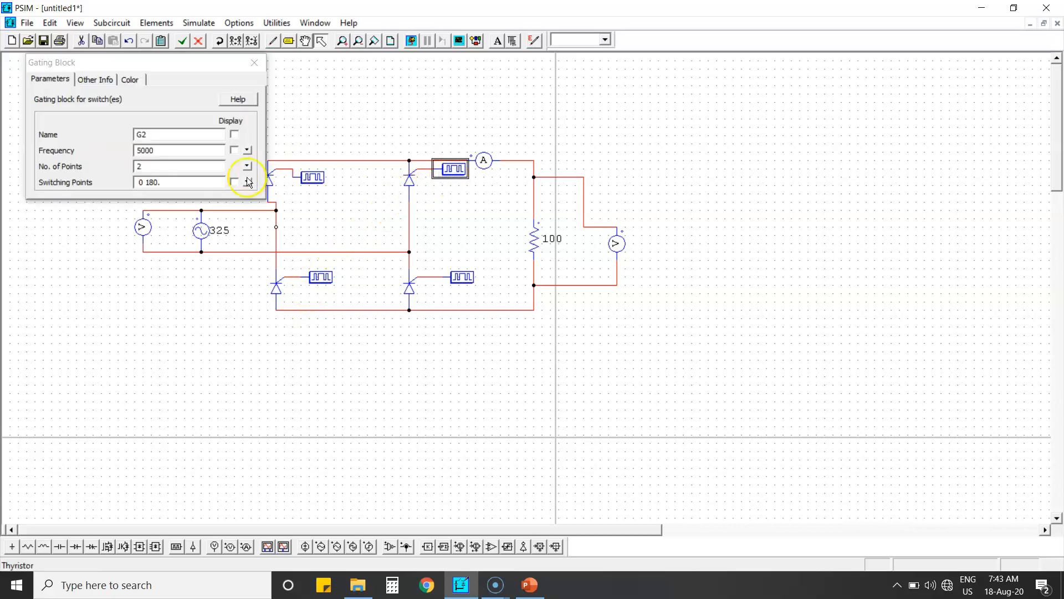
pyautogui.click(187, 151)
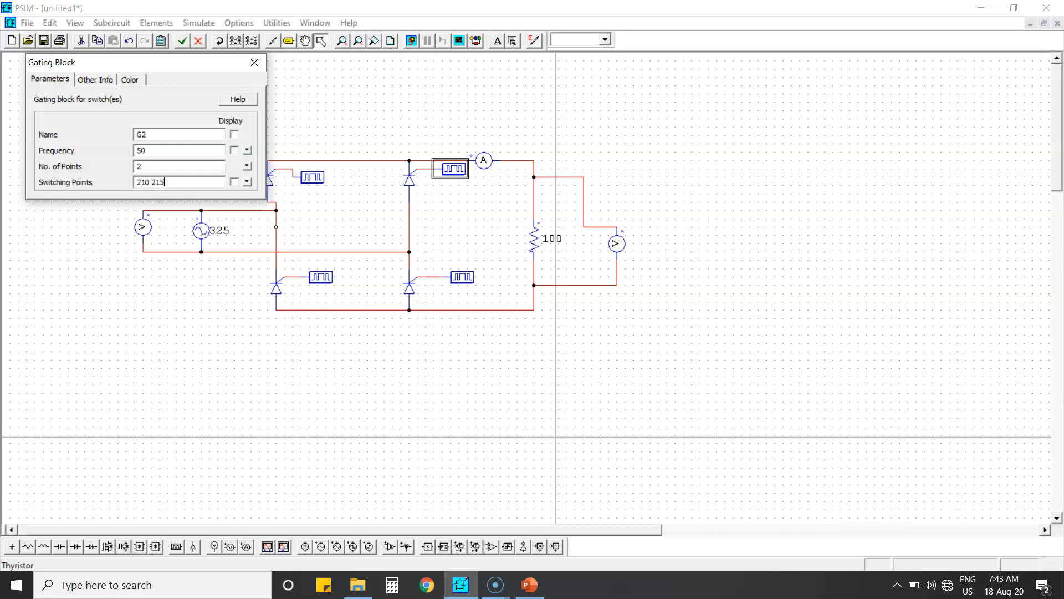
pyautogui.click(254, 62)
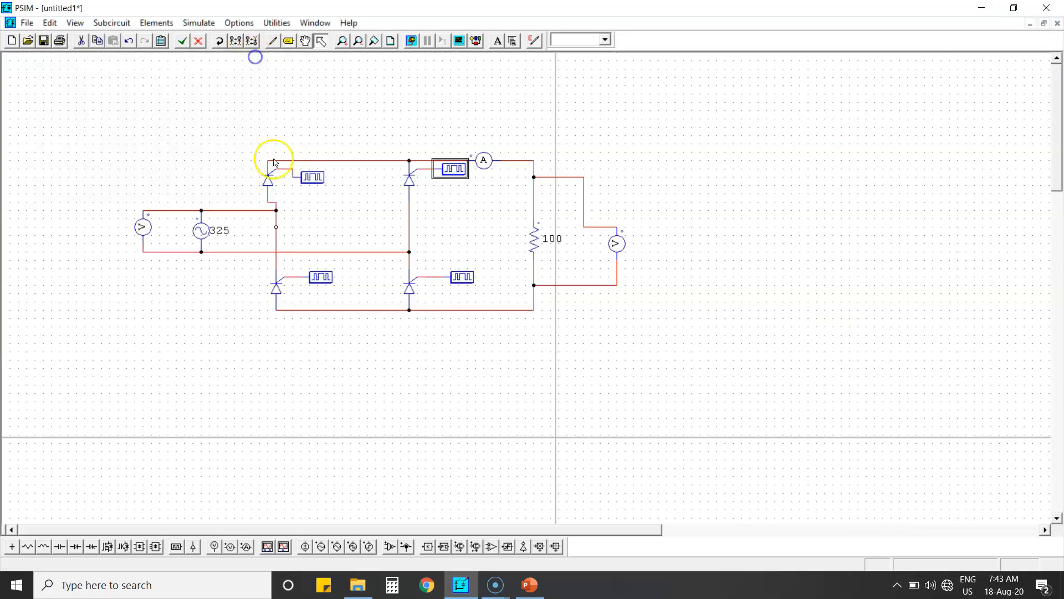
# Set the lower-left gating block's switching points starting at 210 and adjust its frequency
pyautogui.doubleClick(318, 277)
pyautogui.click(185, 180)
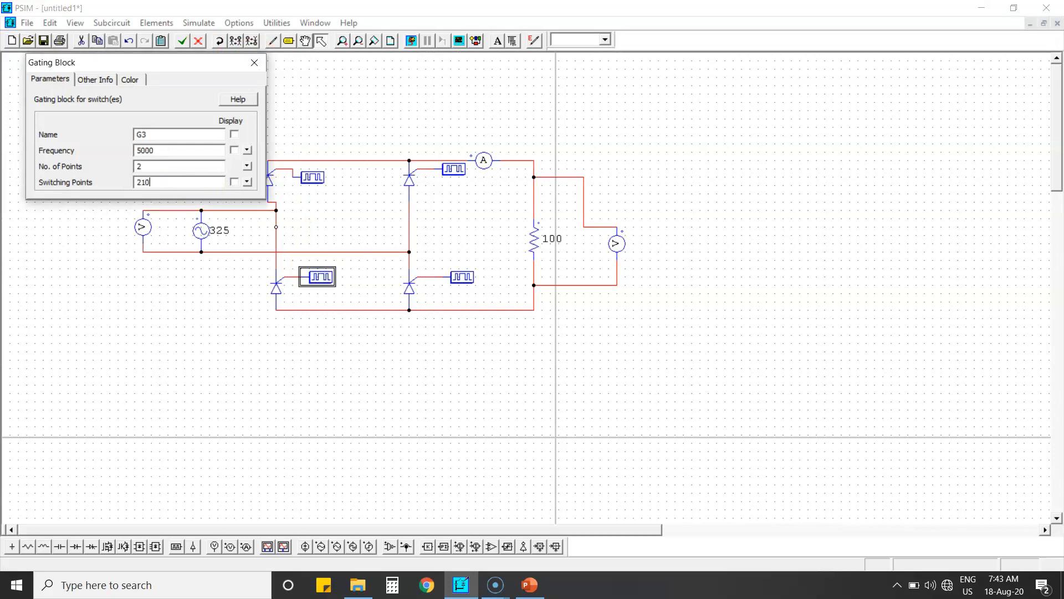
pyautogui.click(191, 146)
pyautogui.click(255, 62)
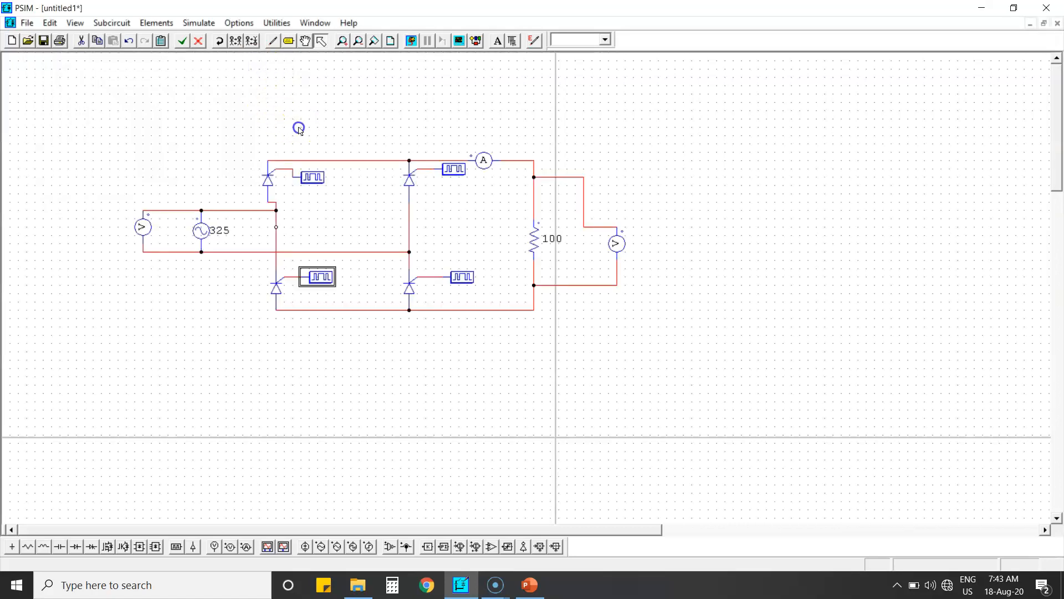
# Place a Simulation Control block above the circuit and set its total time to 0.1
pyautogui.click(299, 129)
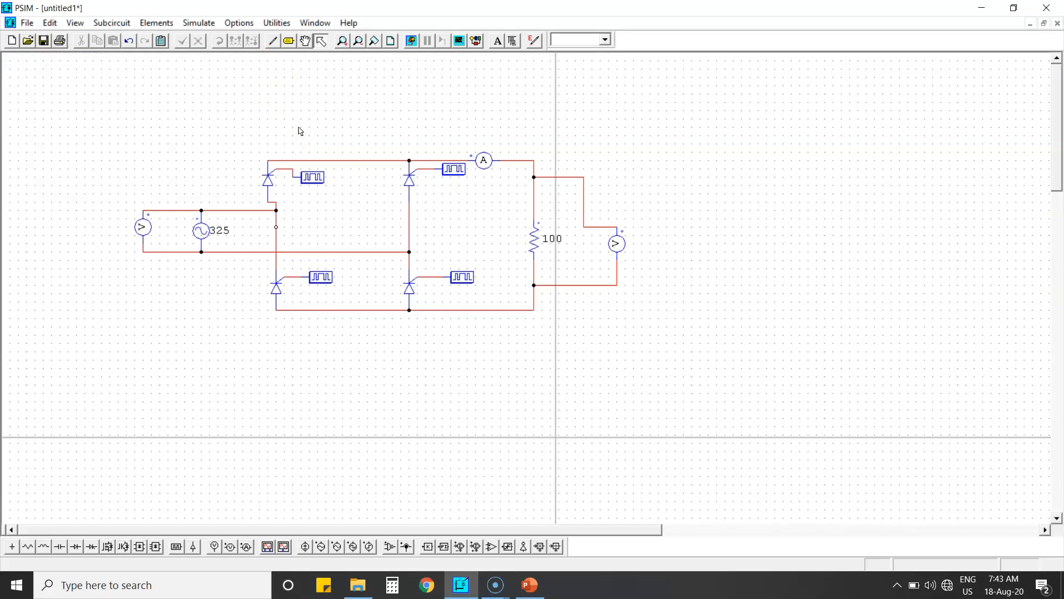
pyautogui.click(204, 23)
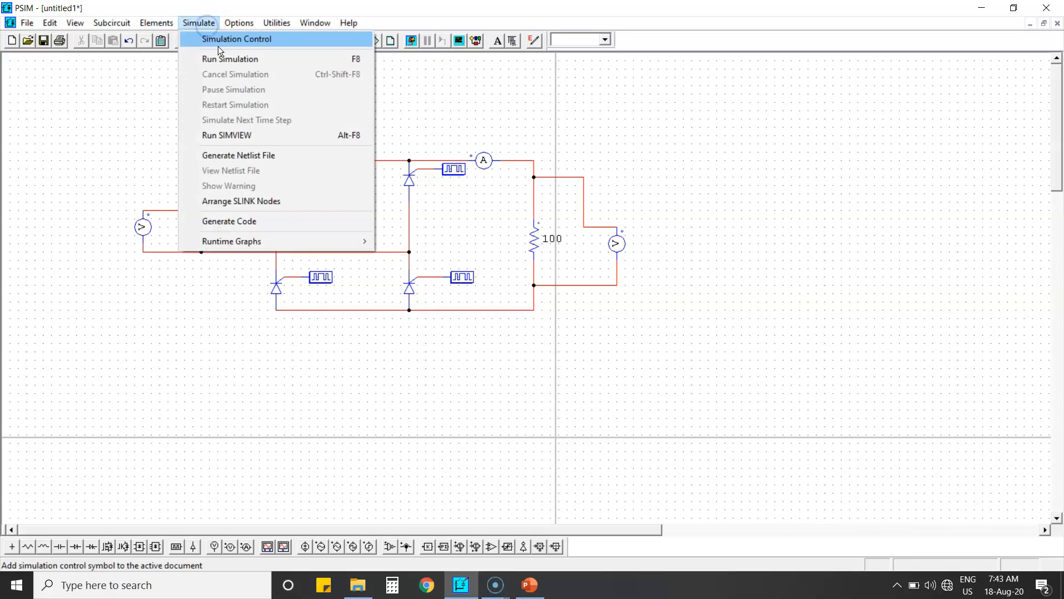
pyautogui.click(220, 45)
pyautogui.click(174, 104)
pyautogui.click(147, 142)
pyautogui.click(139, 141)
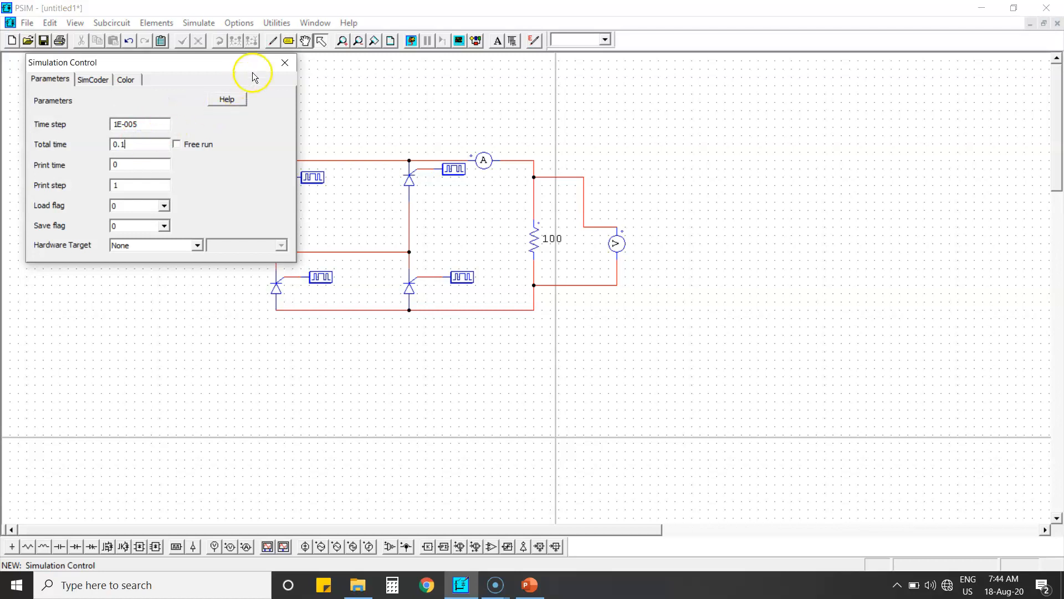
pyautogui.click(285, 62)
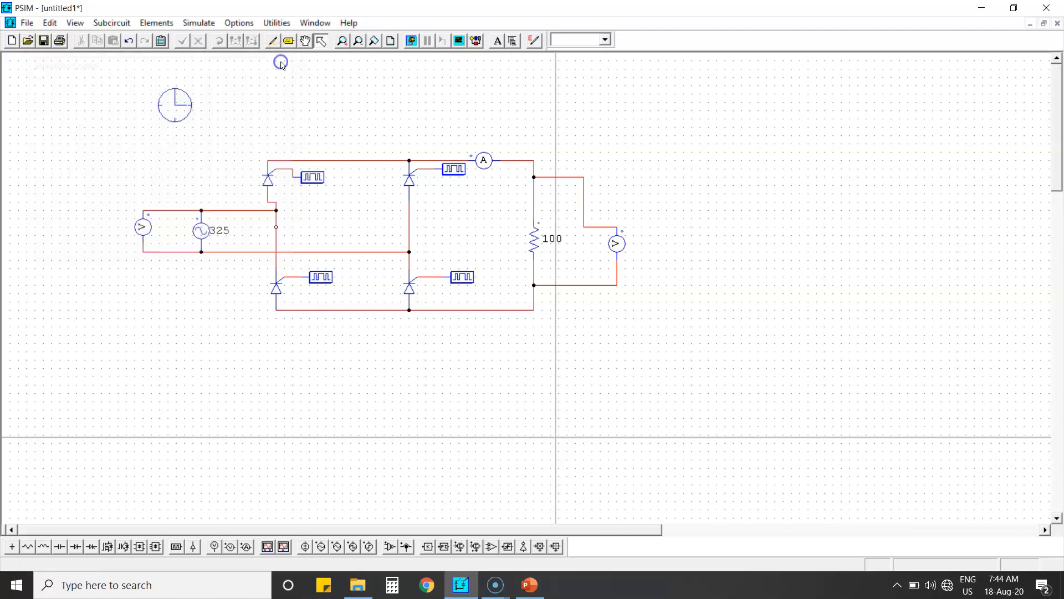
# Rename the voltage probe across the source to inputVoltage
pyautogui.doubleClick(145, 228)
pyautogui.click(166, 134)
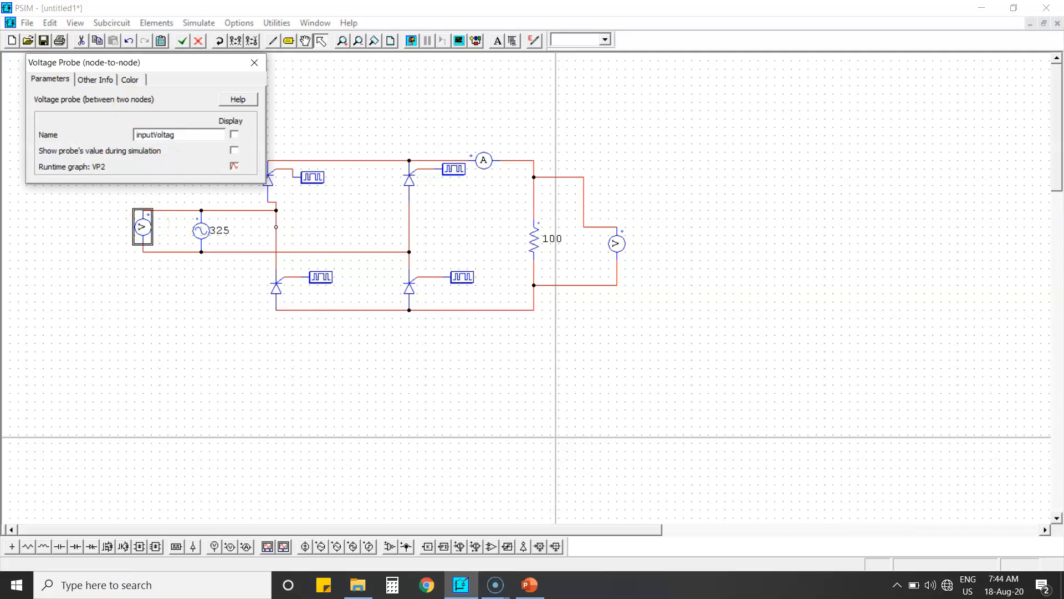
pyautogui.click(254, 63)
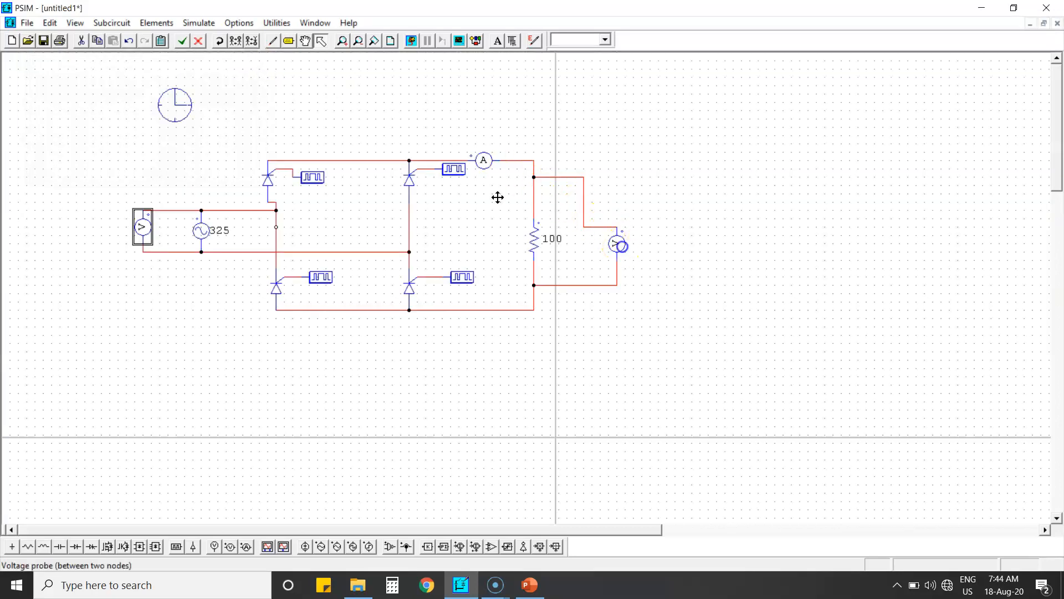
# Rename the voltage probe across the load to DCvoltage
pyautogui.doubleClick(617, 244)
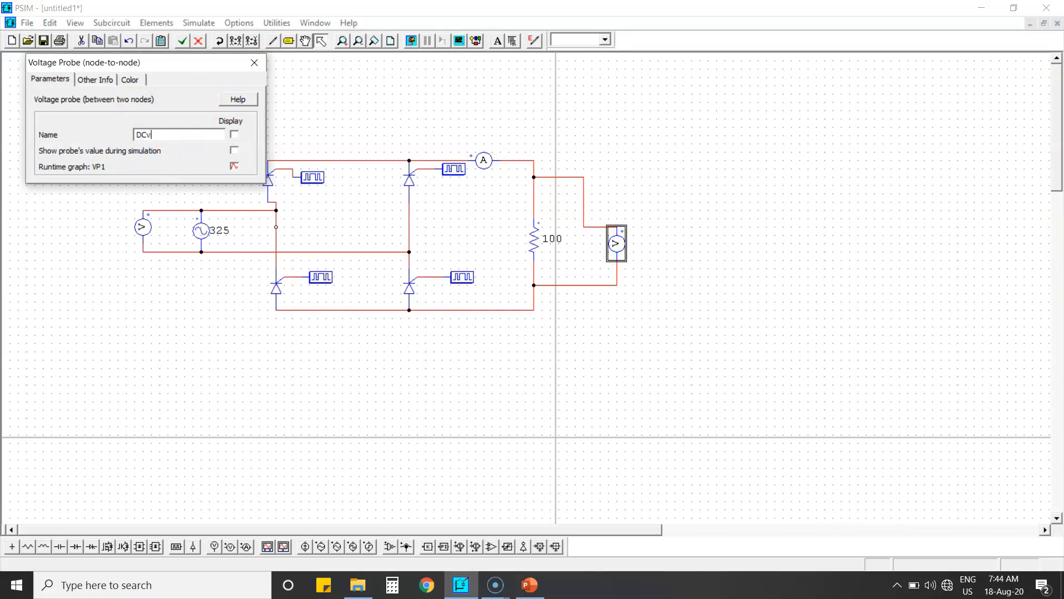
pyautogui.write('DCvoltage')
pyautogui.click(255, 62)
# Rename the current probe to DCcurrent
pyautogui.doubleClick(483, 160)
pyautogui.doubleClick(199, 134)
pyautogui.press('BackSpace')
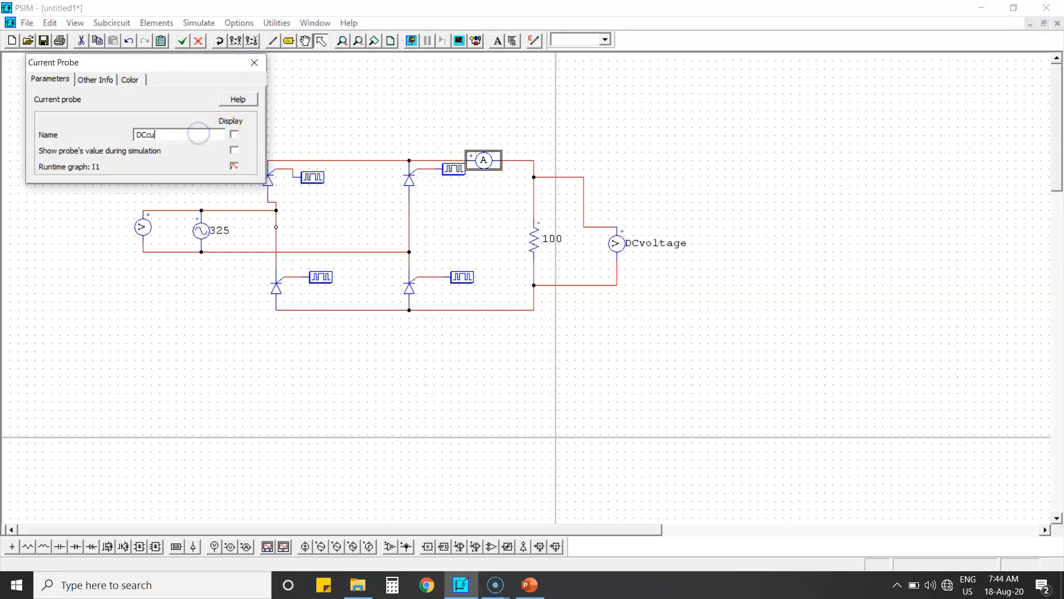
pyautogui.click(255, 63)
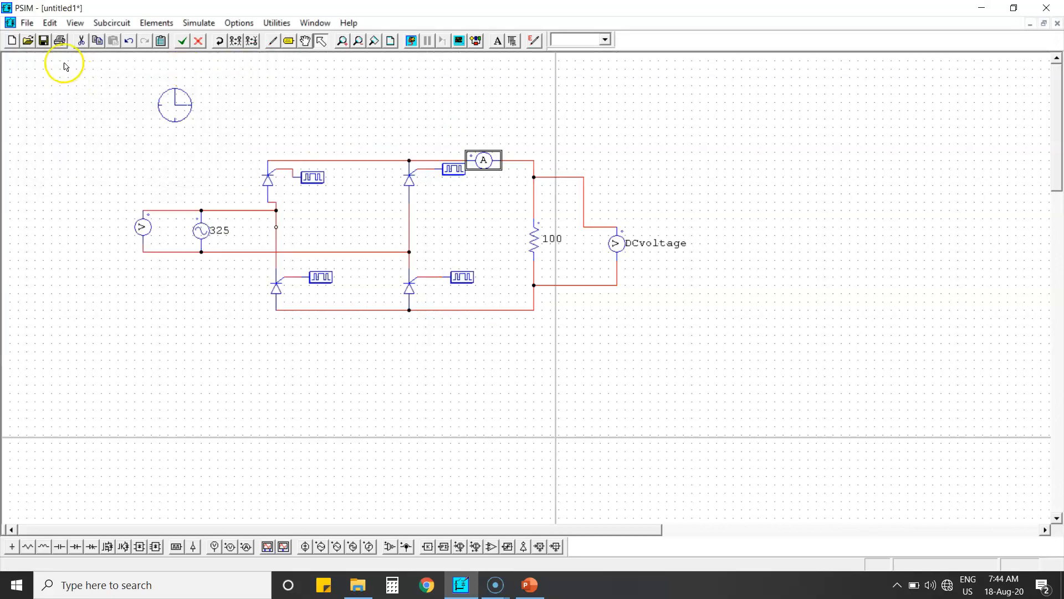
# Save the schematic as FWRLoad1 in the NEC folder
pyautogui.click(44, 41)
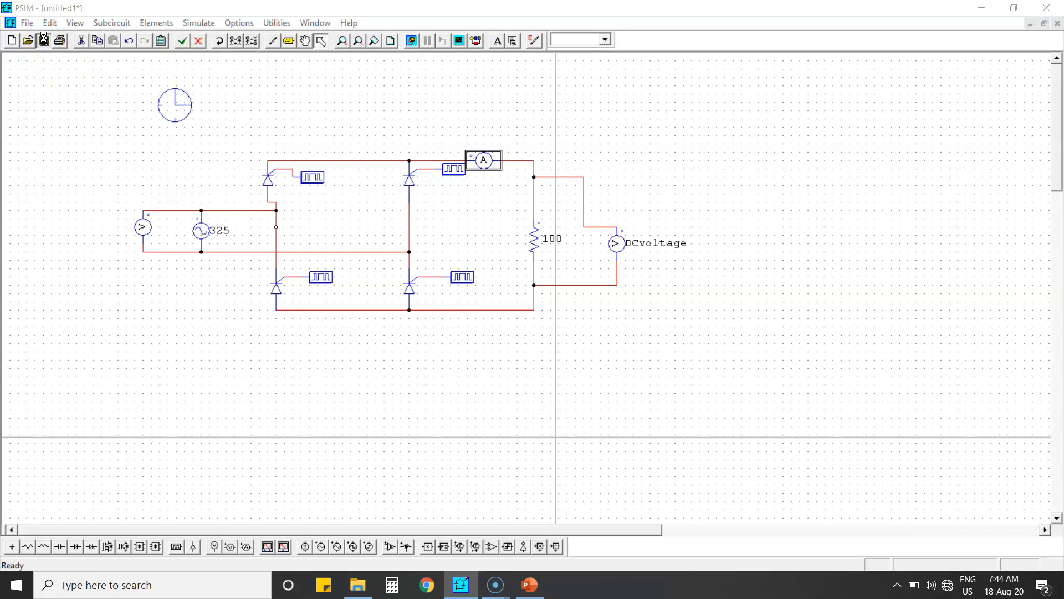
pyautogui.write('FWRLoad1')
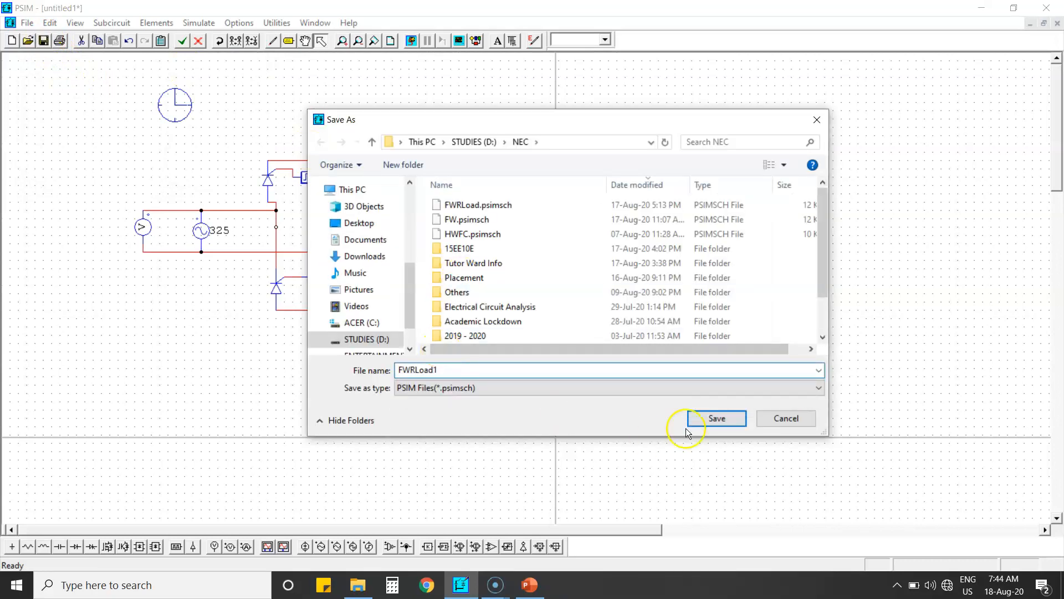
pyautogui.click(715, 418)
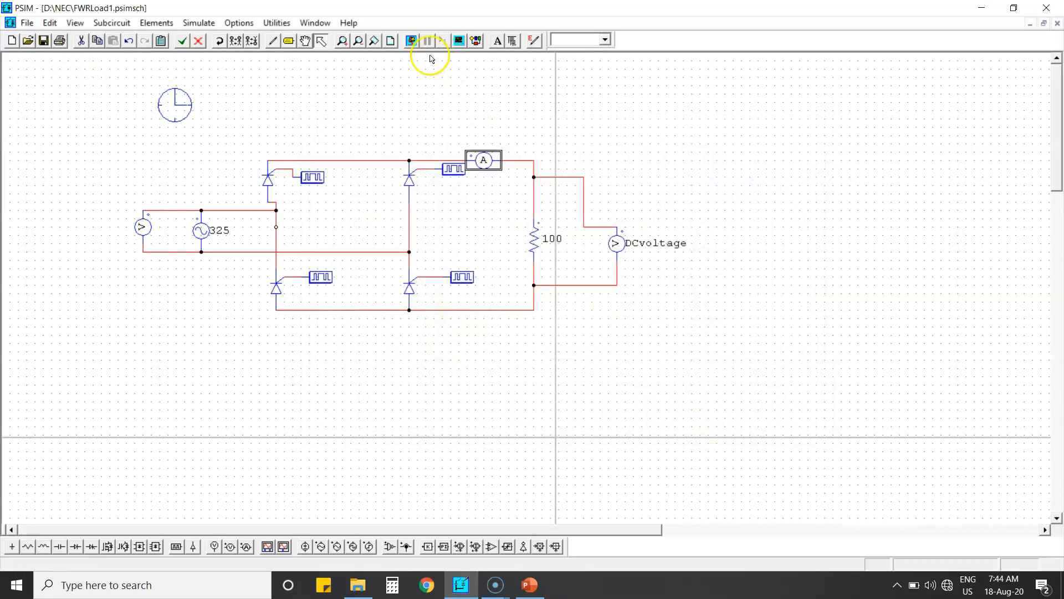
# Run the simulation and plot inputVoltage in the waveform viewer
pyautogui.click(410, 41)
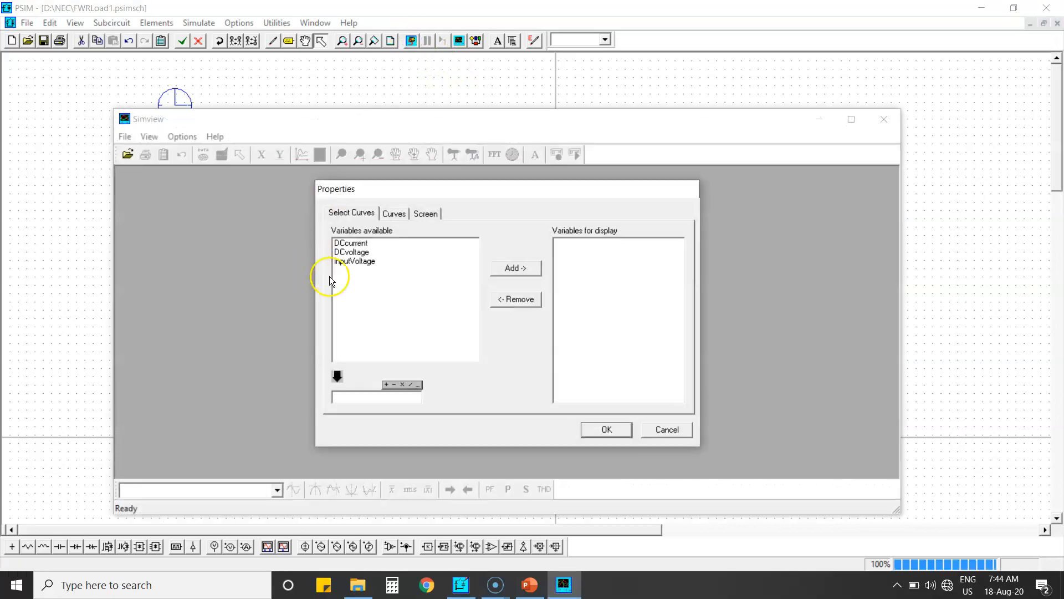
pyautogui.click(371, 260)
pyautogui.click(512, 271)
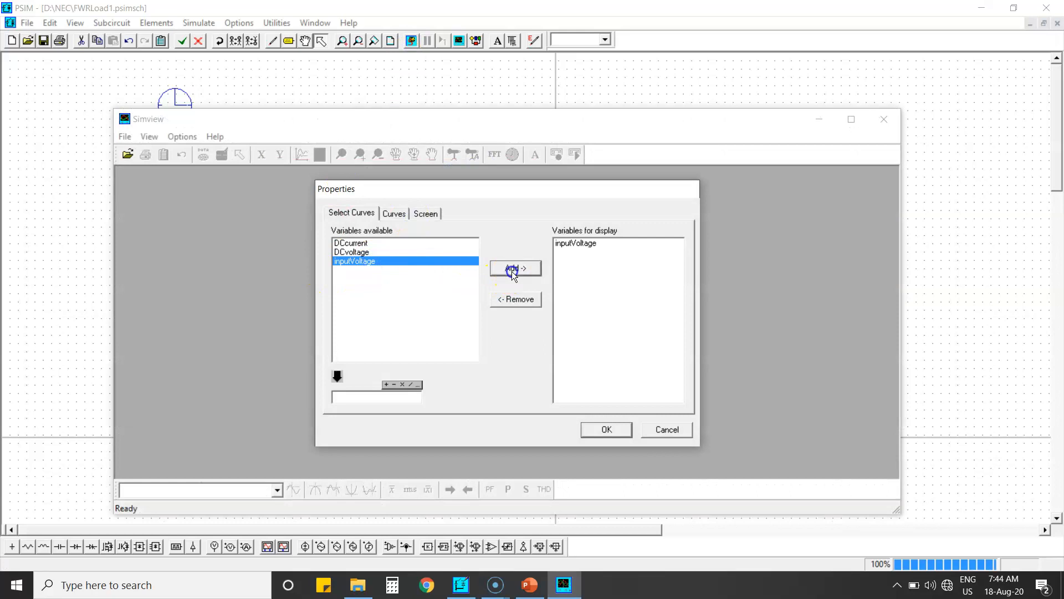
pyautogui.click(603, 431)
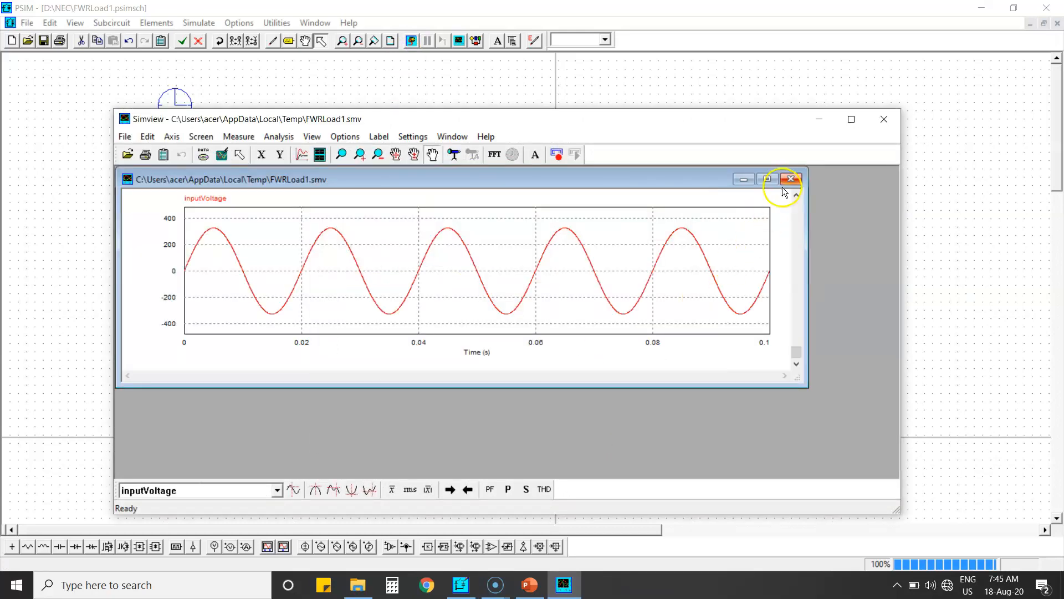
# Maximize the waveform viewer and add a second screen plotting DCvoltage
pyautogui.click(850, 117)
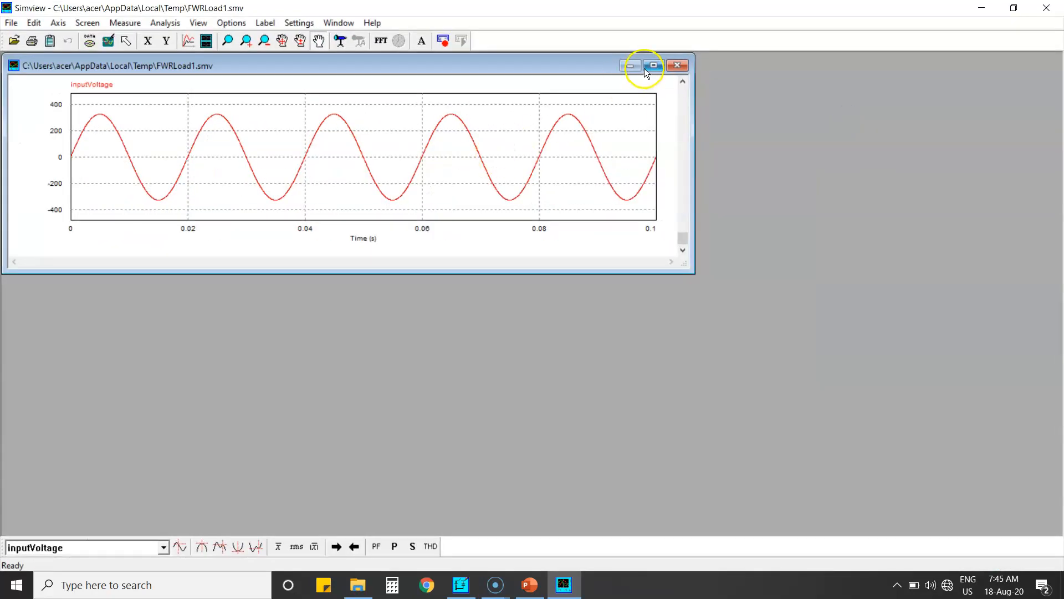
pyautogui.click(206, 40)
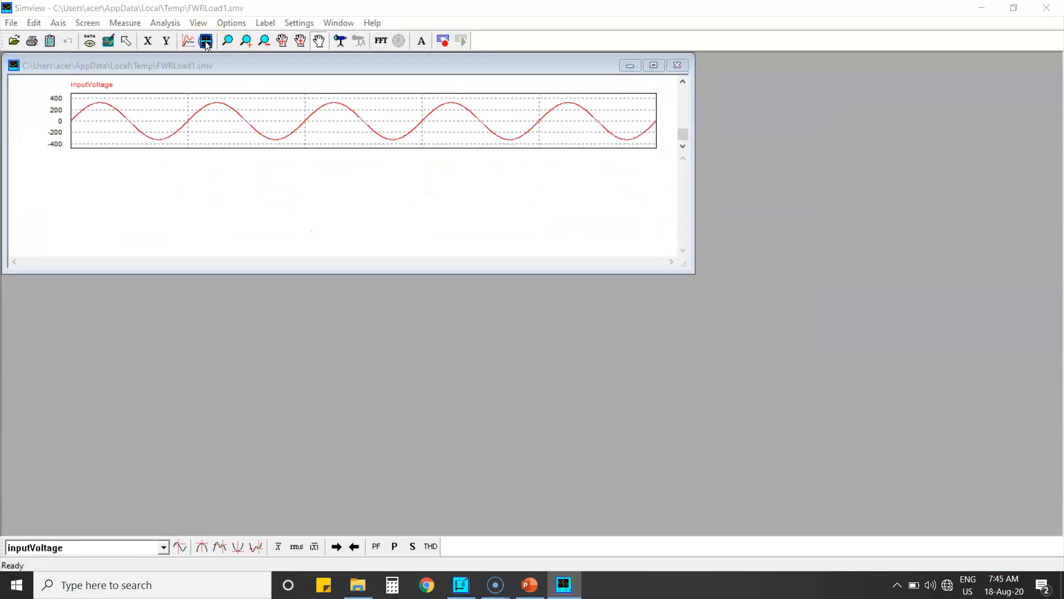
pyautogui.click(377, 225)
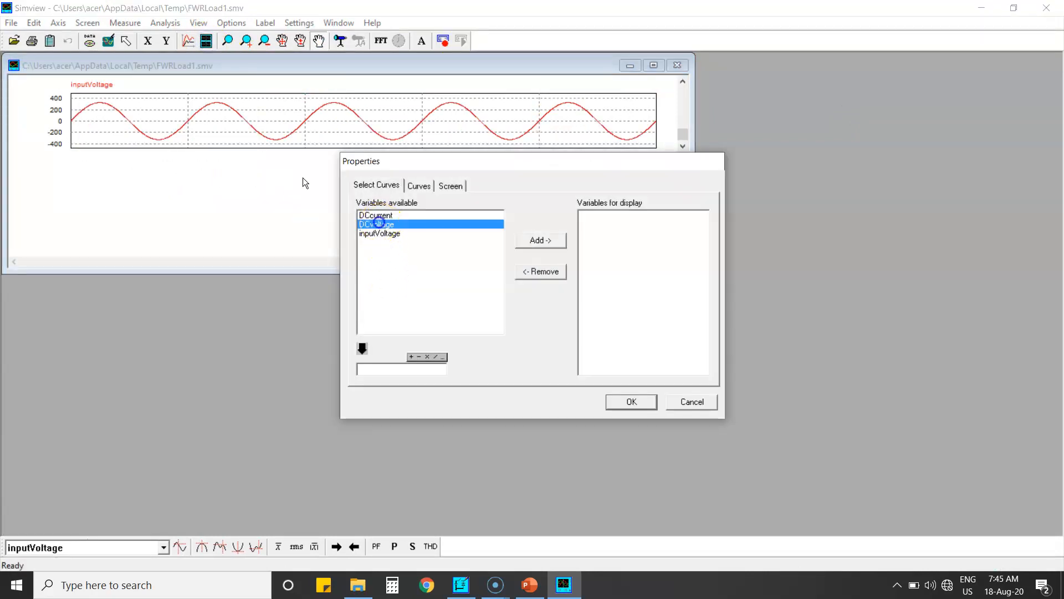
pyautogui.click(542, 240)
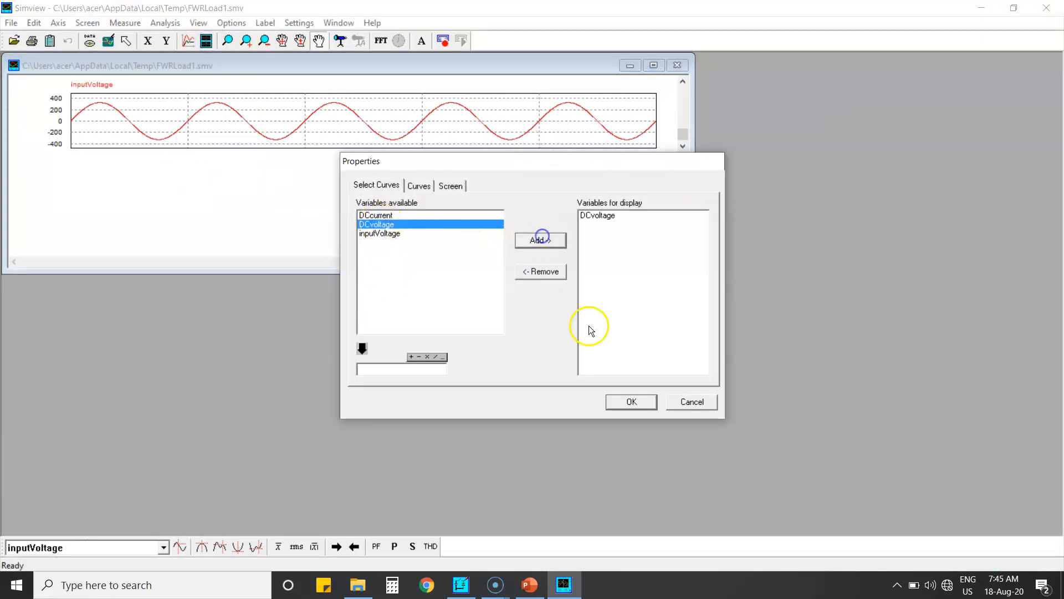
pyautogui.click(624, 403)
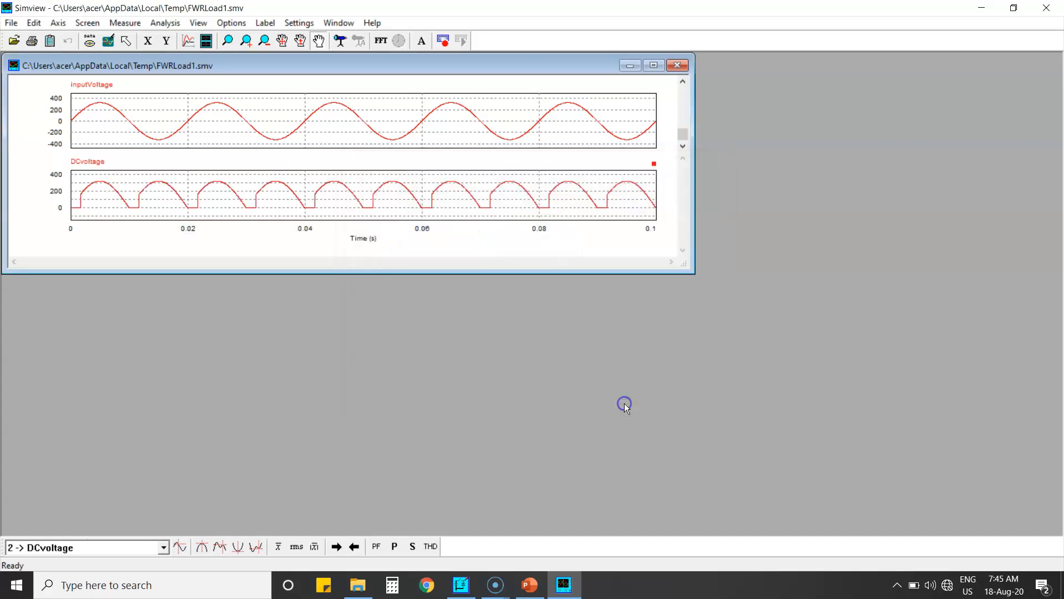
# Add a third screen plotting DCcurrent and maximize the plot window
pyautogui.click(206, 41)
pyautogui.click(367, 216)
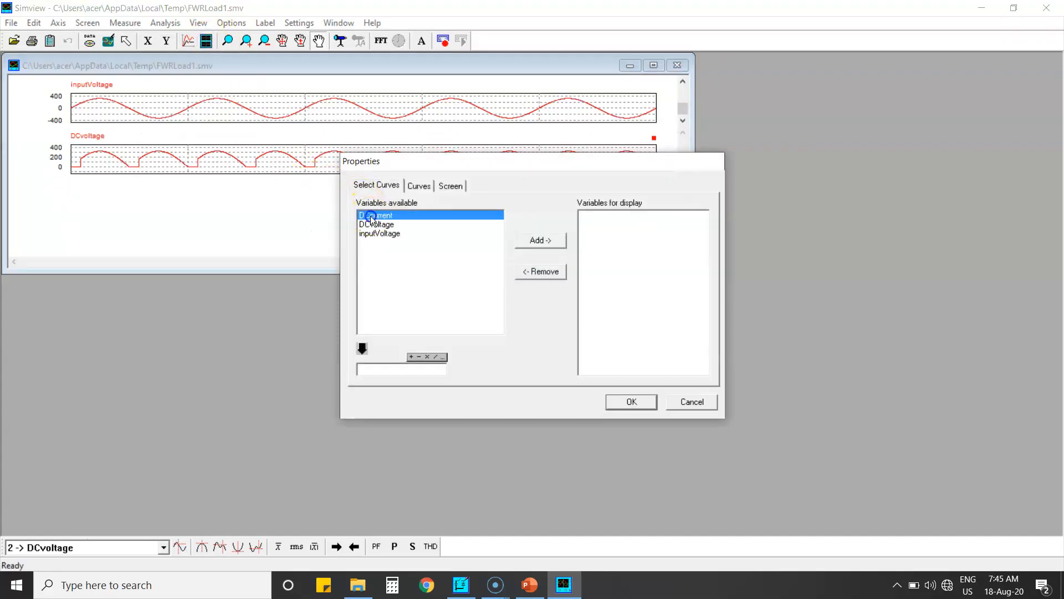
pyautogui.click(624, 402)
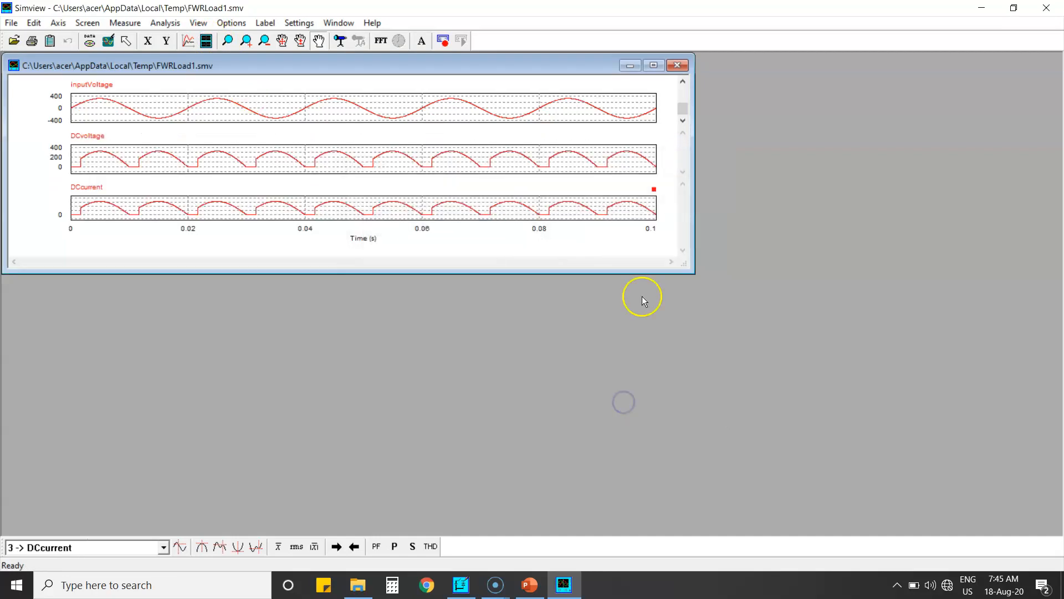
pyautogui.click(654, 65)
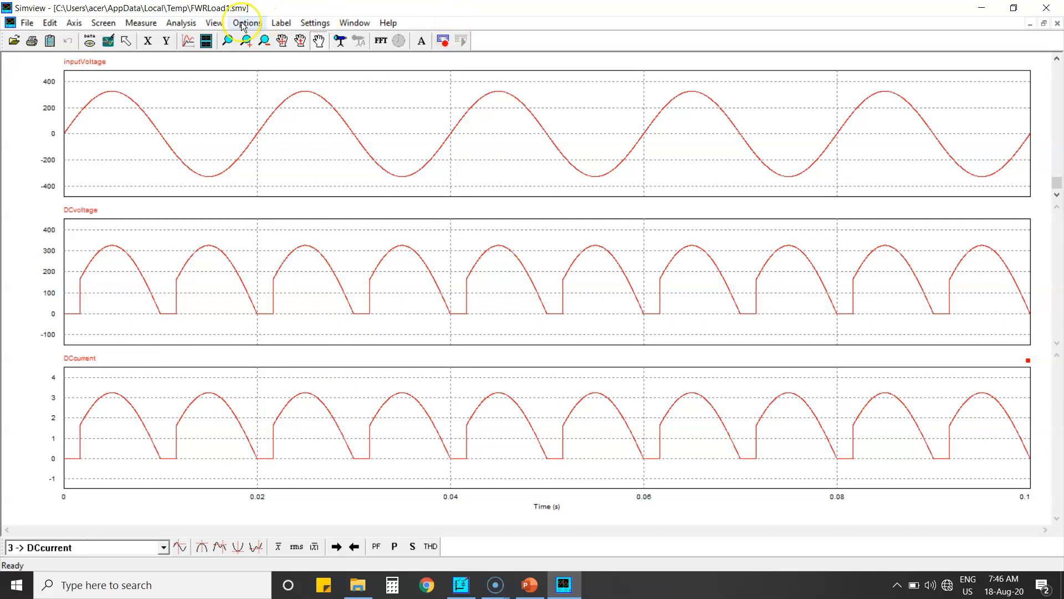
pyautogui.click(182, 24)
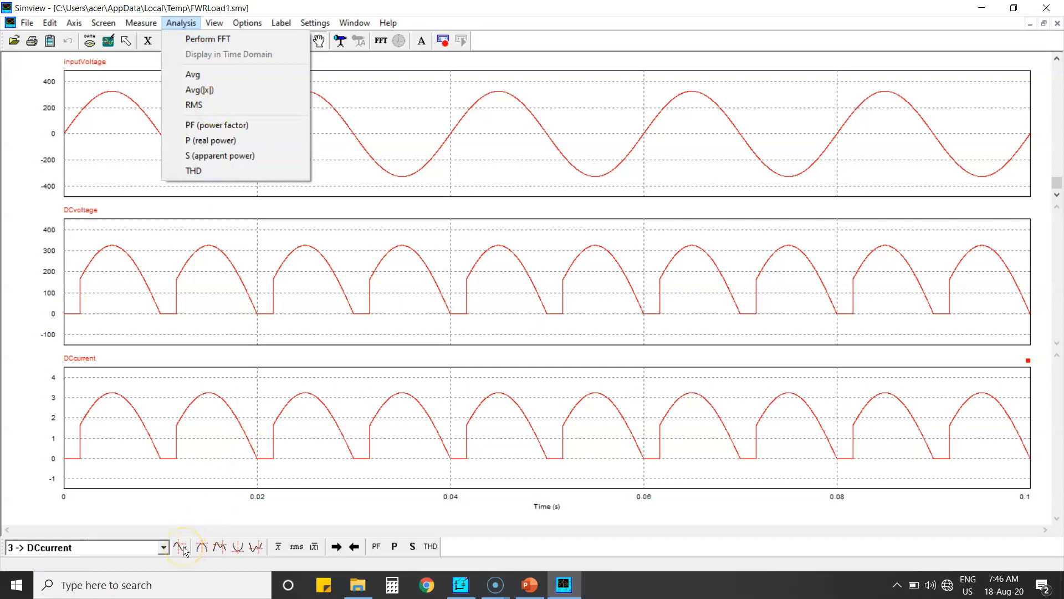
pyautogui.click(119, 530)
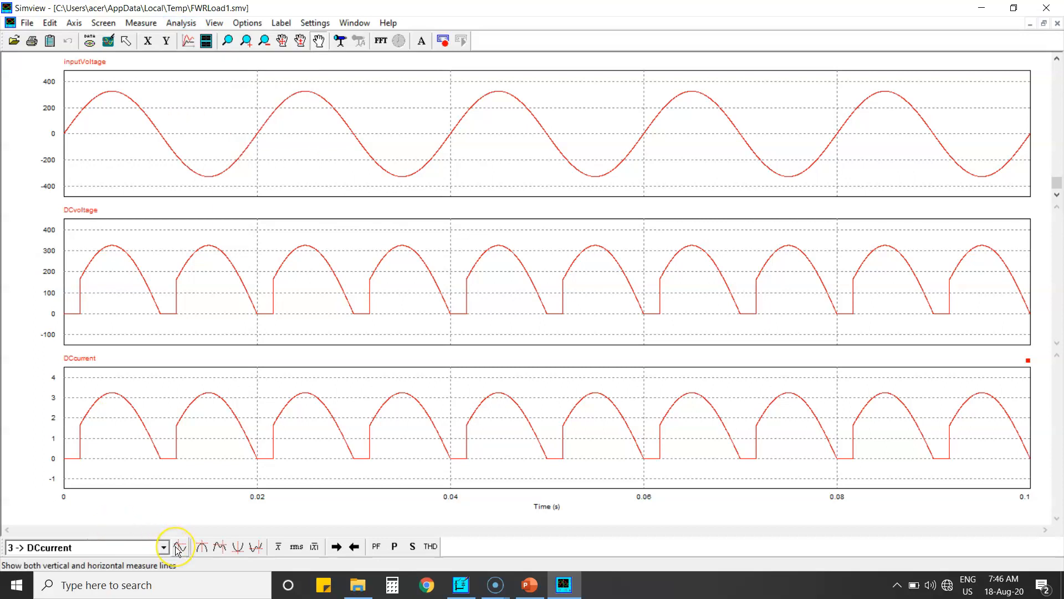
pyautogui.click(140, 22)
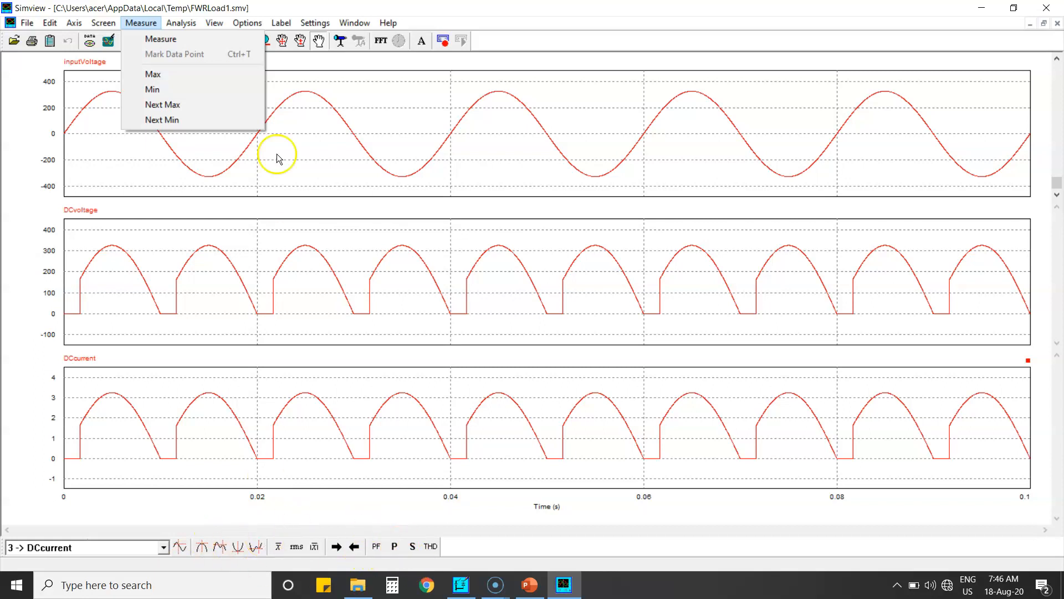
pyautogui.click(177, 23)
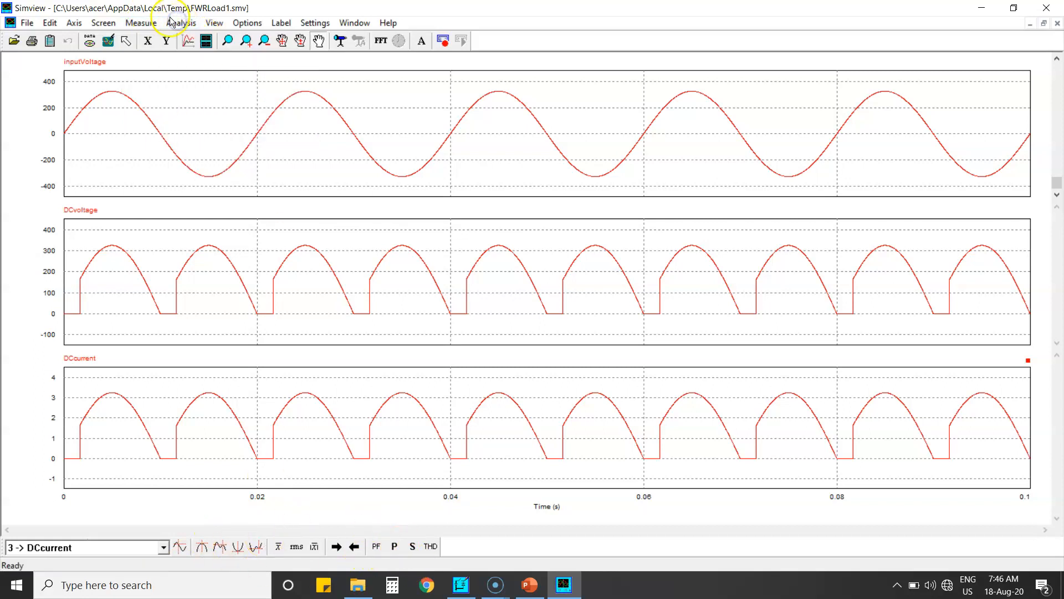
pyautogui.click(140, 23)
pyautogui.click(174, 25)
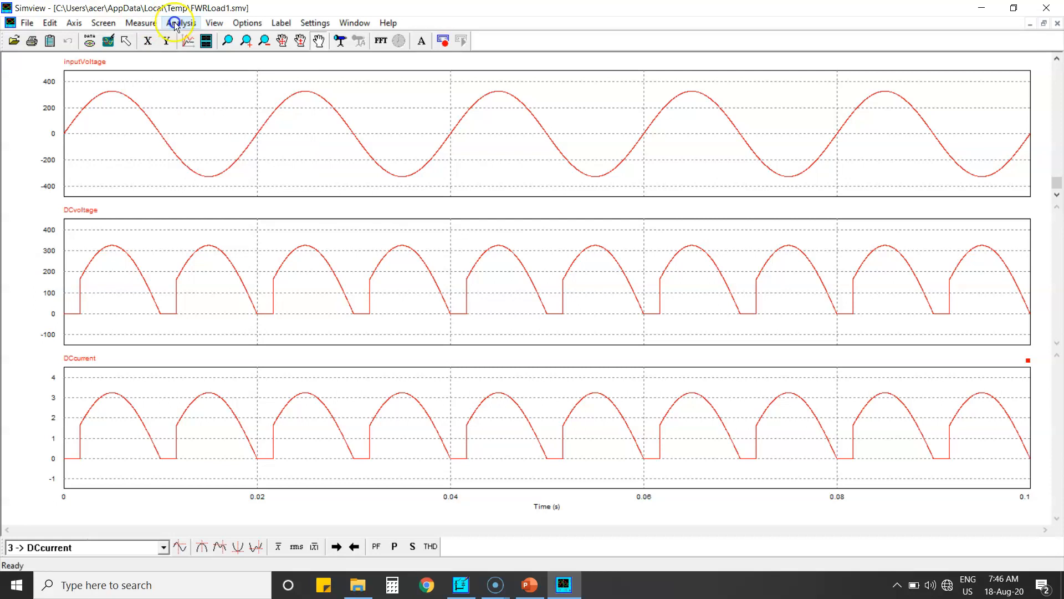
# Close the waveform viewer, remove the wire below the load resistor and move the resistor up
pyautogui.click(1047, 9)
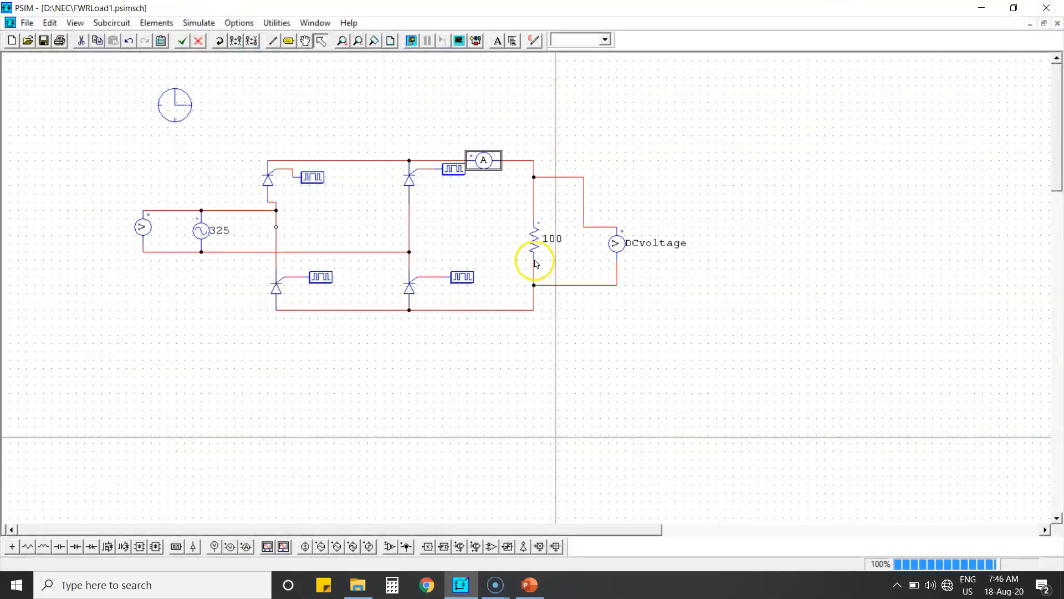
pyautogui.click(532, 266)
pyautogui.press('Delete')
pyautogui.moveTo(533, 234); pyautogui.dragTo(533, 179)
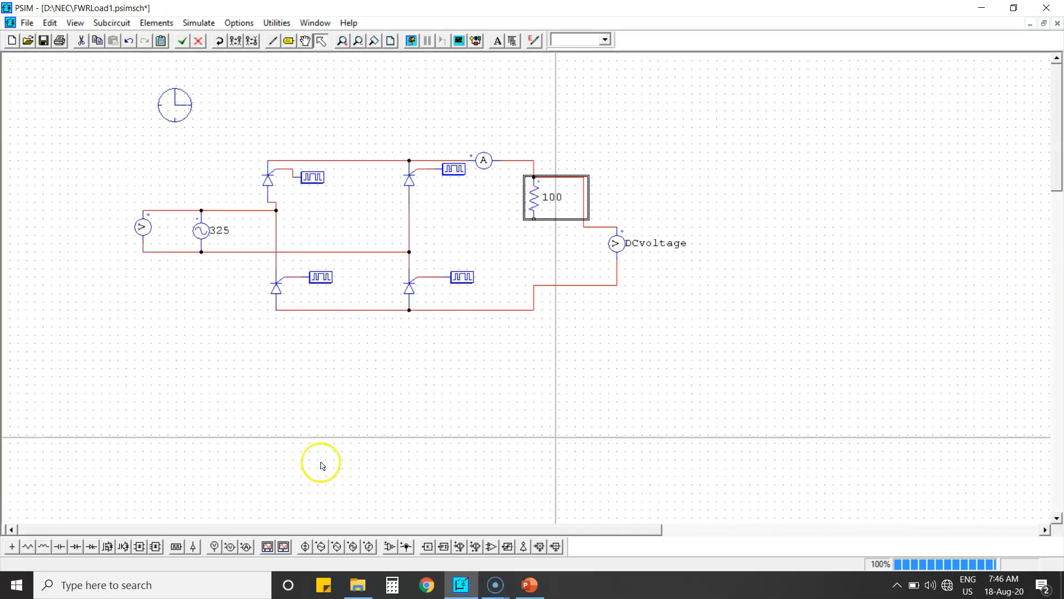
# Place a vertical inductor below the resistor in the load branch
pyautogui.click(43, 546)
pyautogui.click(406, 409)
pyautogui.press('Escape')
pyautogui.click(129, 41)
pyautogui.click(146, 44)
pyautogui.click(416, 415)
pyautogui.click(220, 41)
pyautogui.moveTo(403, 396); pyautogui.dragTo(533, 239)
pyautogui.click(505, 225)
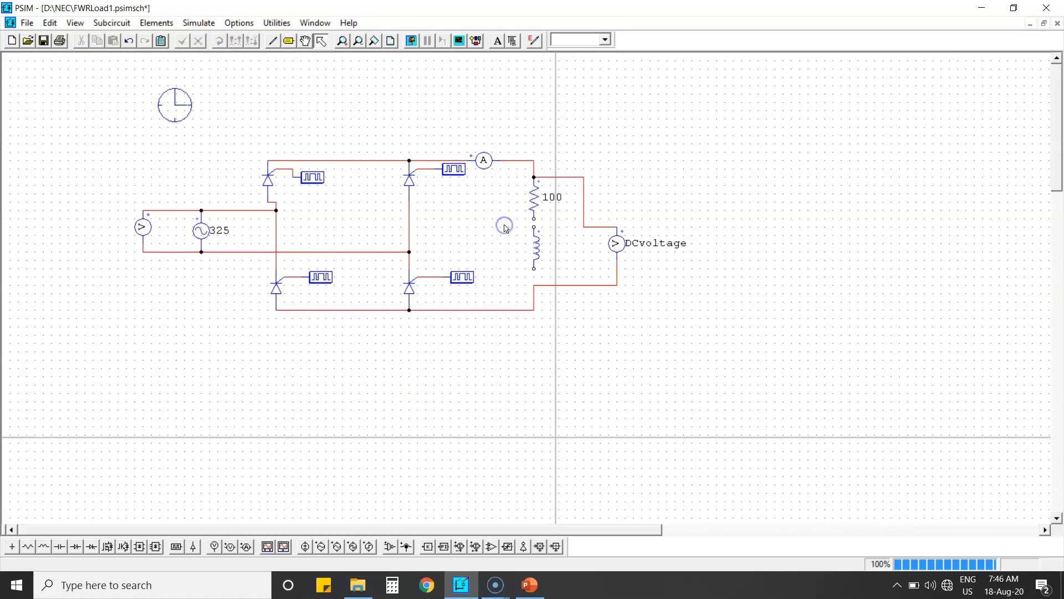
# Wire the inductor's lower end to the bottom rail of the bridge
pyautogui.click(272, 41)
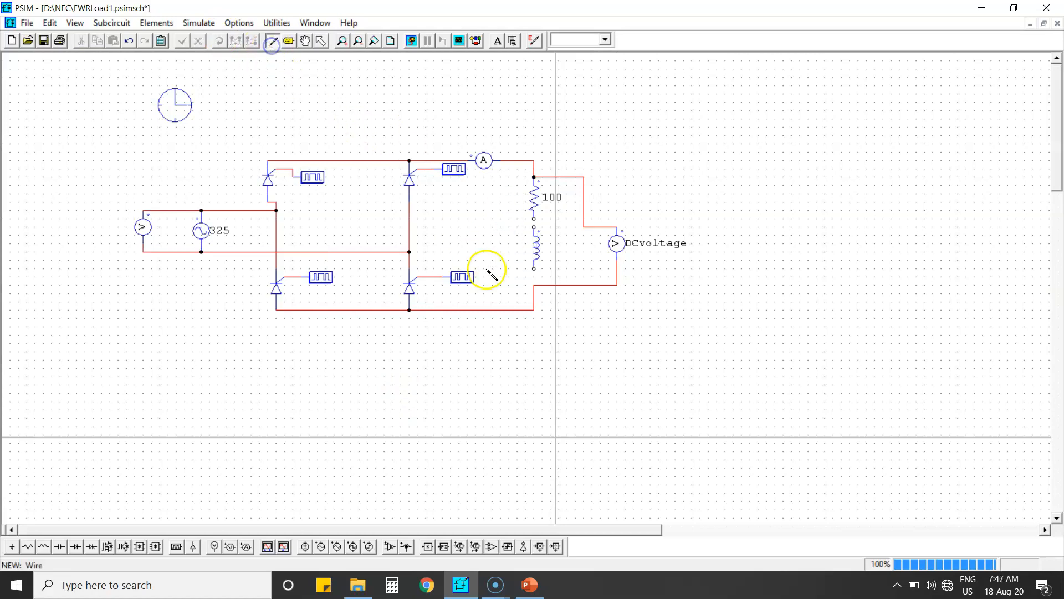
pyautogui.moveTo(534, 269); pyautogui.dragTo(534, 285)
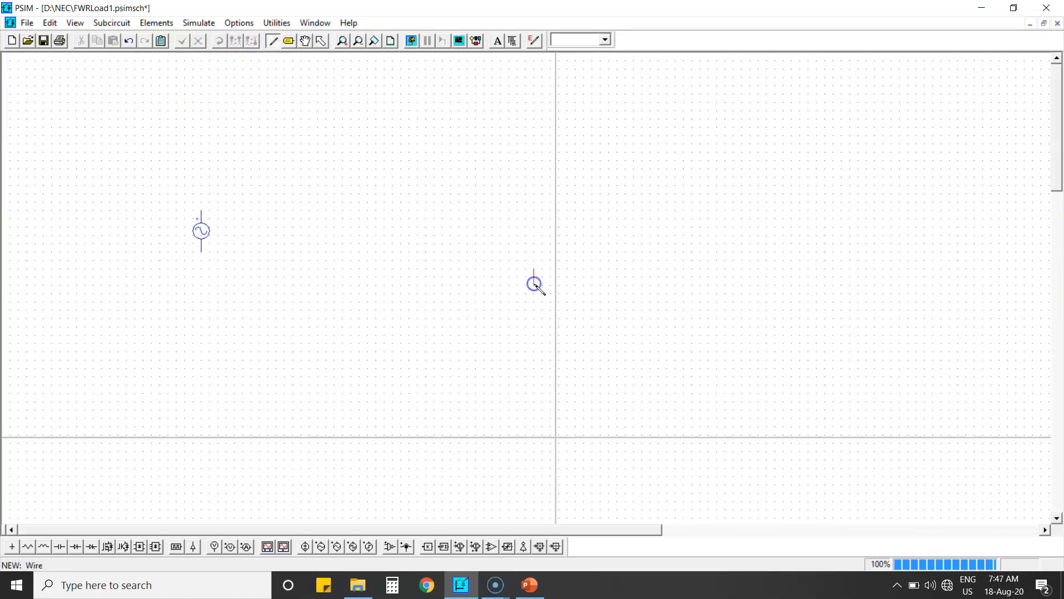
pyautogui.click(535, 226)
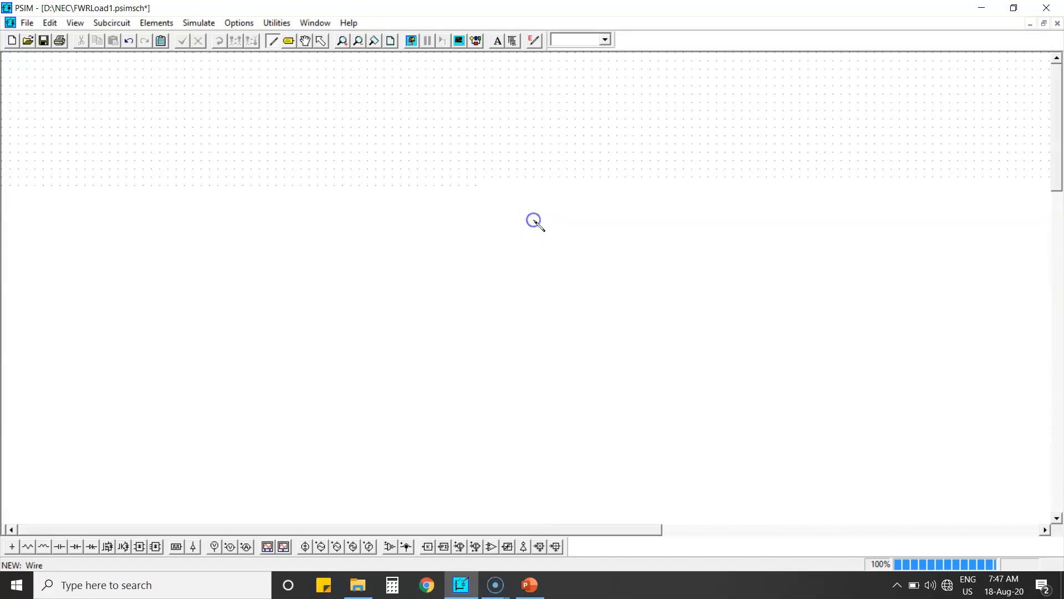
pyautogui.press('Escape')
# Set the inductor's inductance to 0.1
pyautogui.doubleClick(534, 247)
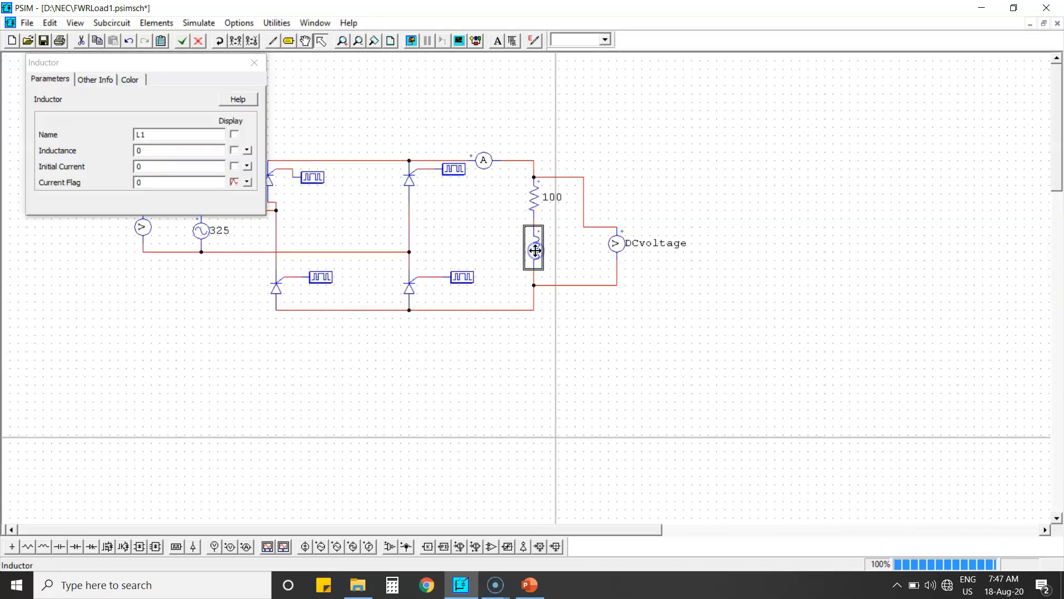
pyautogui.click(170, 145)
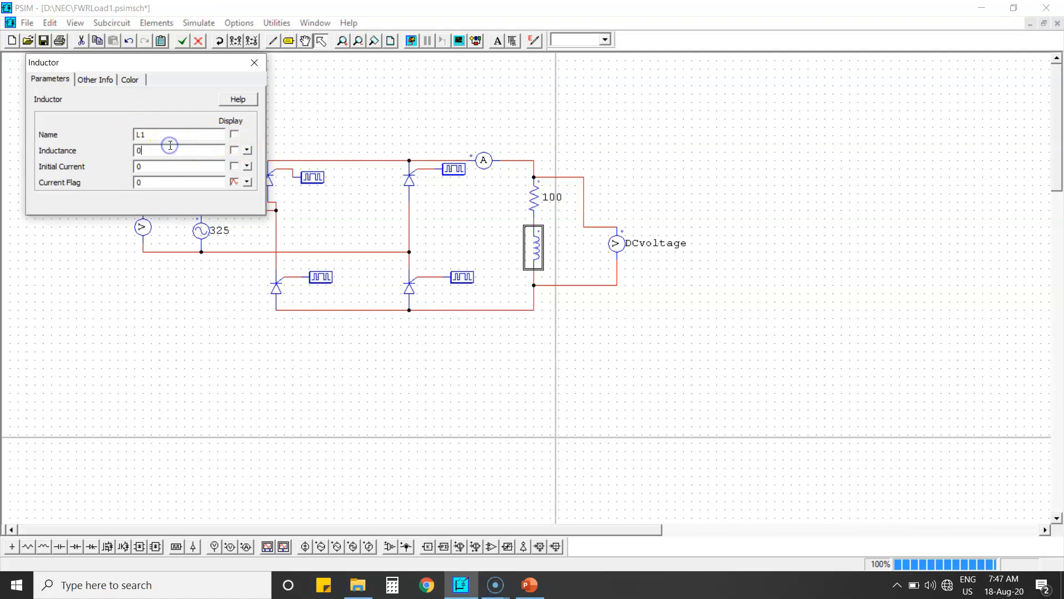
pyautogui.click(254, 62)
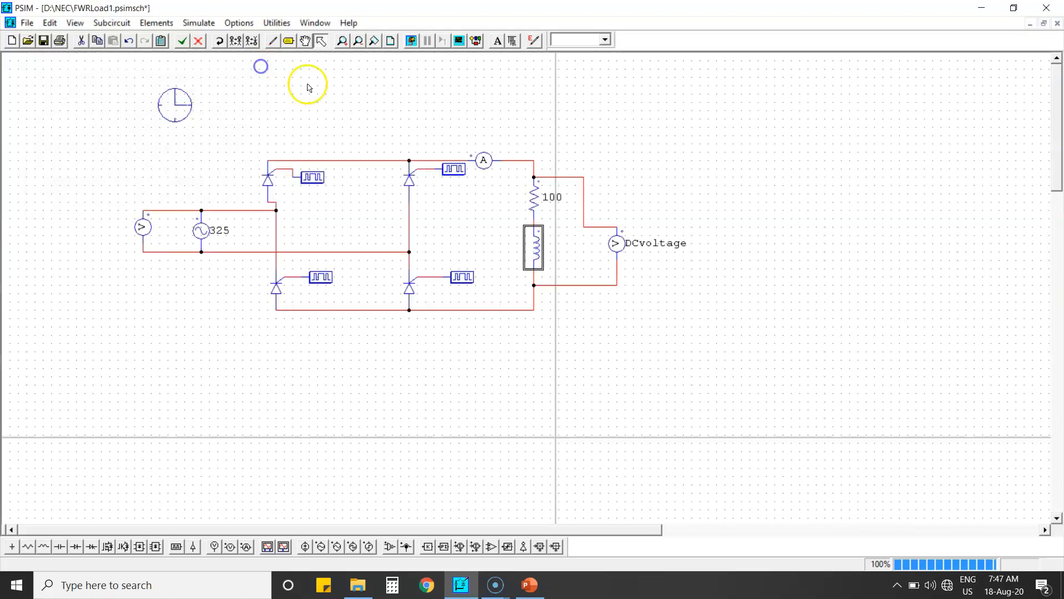
# Save the schematic, rerun the simulation and plot inputVoltage in the waveform viewer
pyautogui.click(43, 40)
pyautogui.click(415, 43)
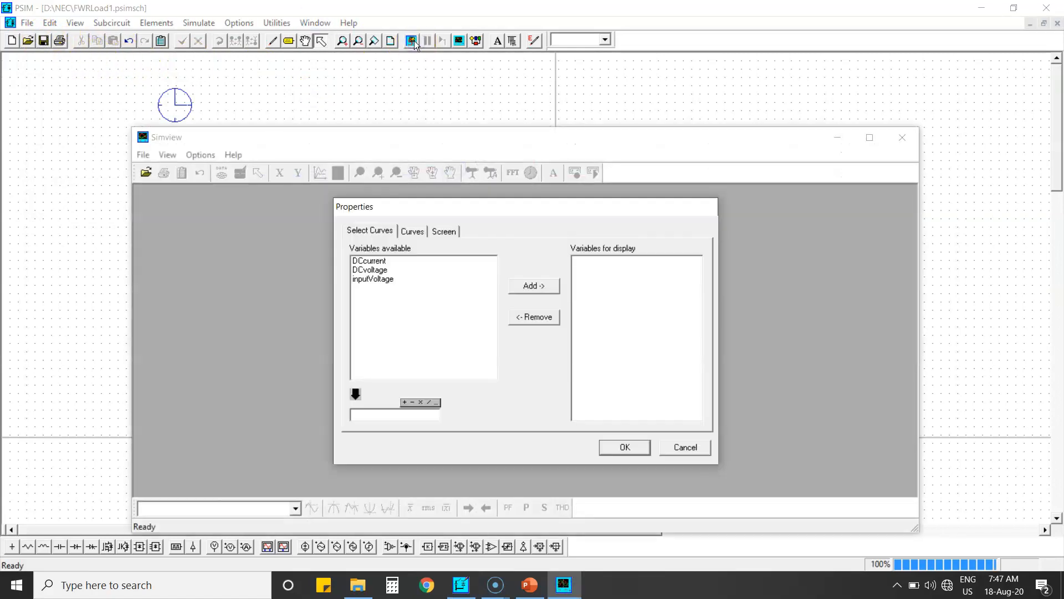
pyautogui.click(389, 278)
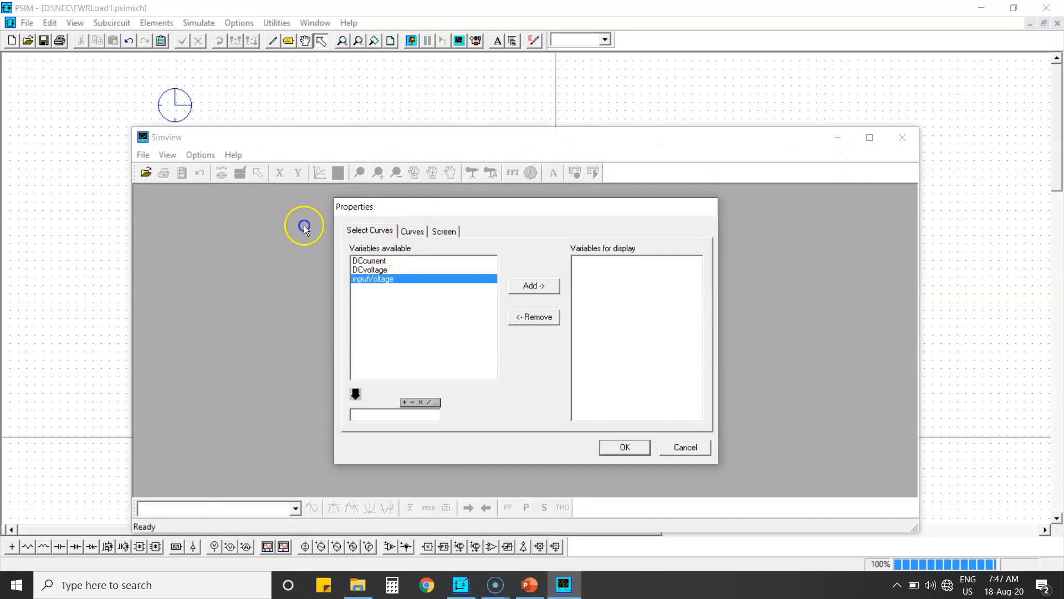
pyautogui.click(550, 287)
pyautogui.click(624, 445)
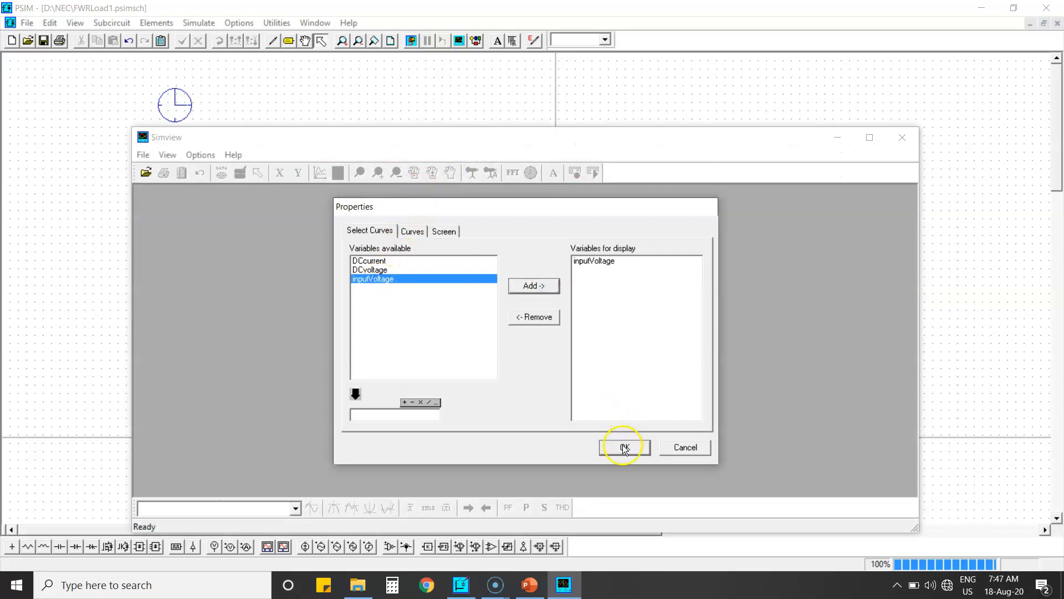
# Add a second screen plotting DCvoltage
pyautogui.click(352, 299)
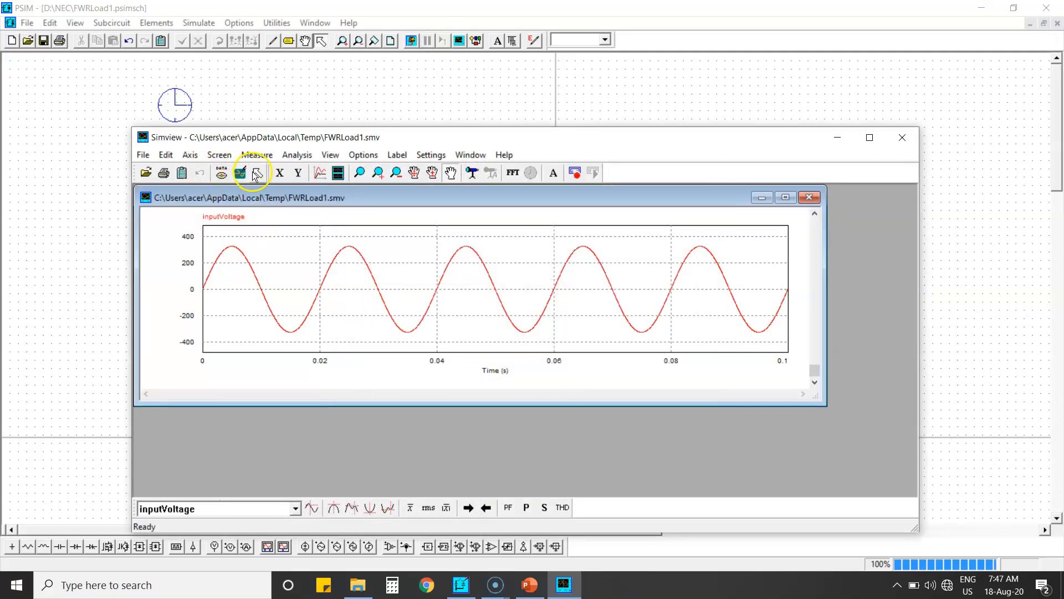
pyautogui.click(338, 173)
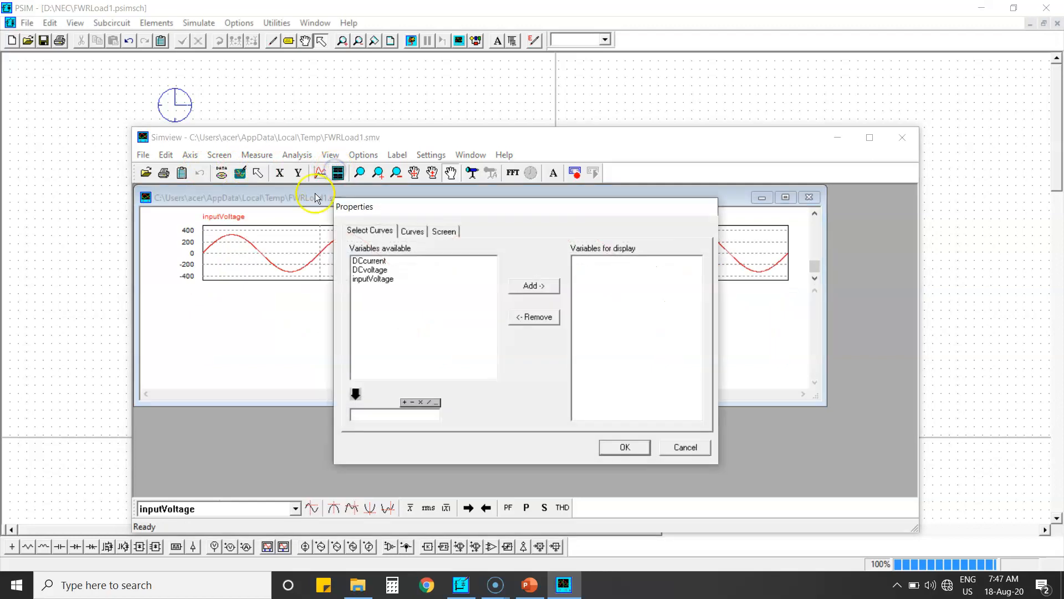
pyautogui.click(363, 261)
pyautogui.keyDown('shift'); pyautogui.click(372, 270); pyautogui.keyUp('shift')
pyautogui.click(372, 269)
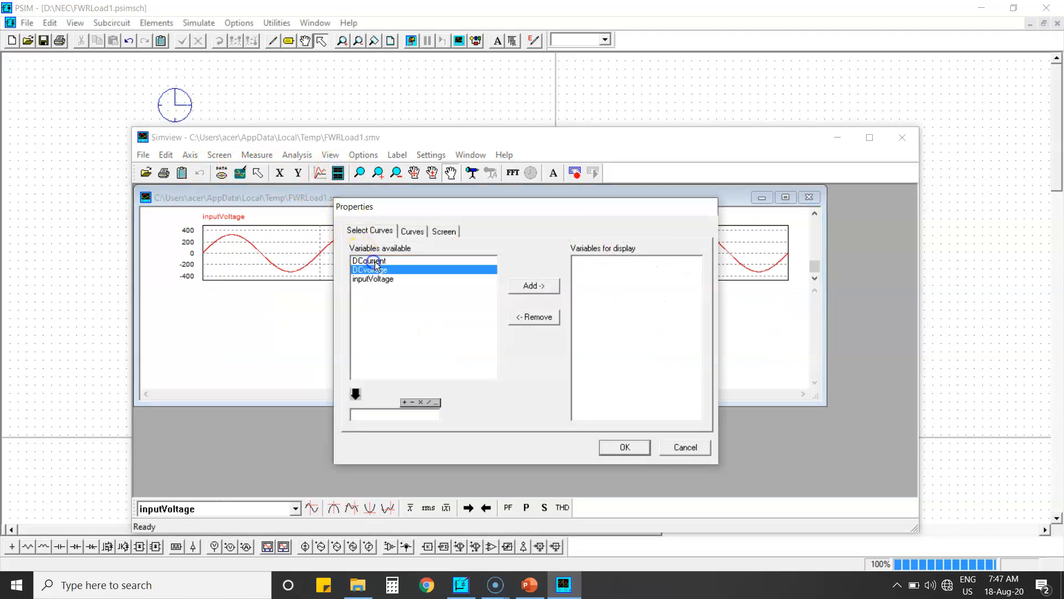
pyautogui.click(624, 447)
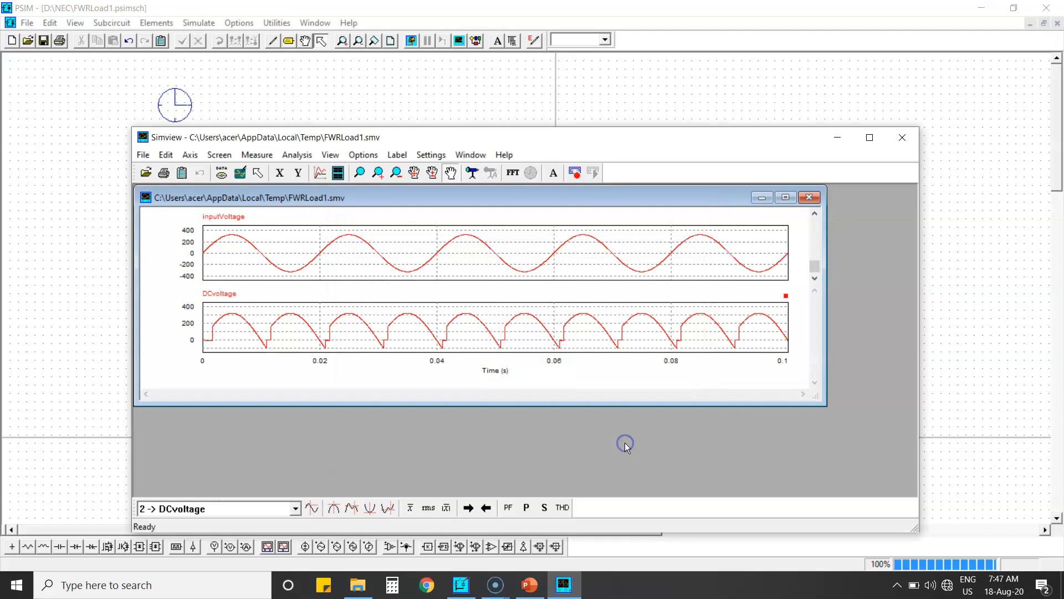
# Add a third screen plotting DCcurrent and maximize the viewer and plot window
pyautogui.click(335, 175)
pyautogui.click(368, 263)
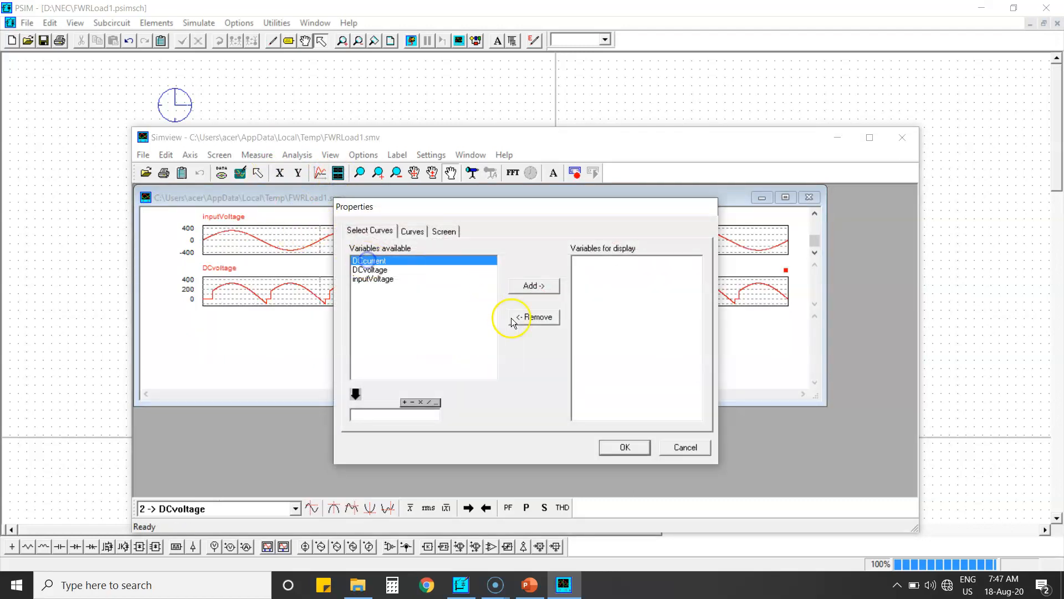
pyautogui.click(527, 285)
pyautogui.click(627, 447)
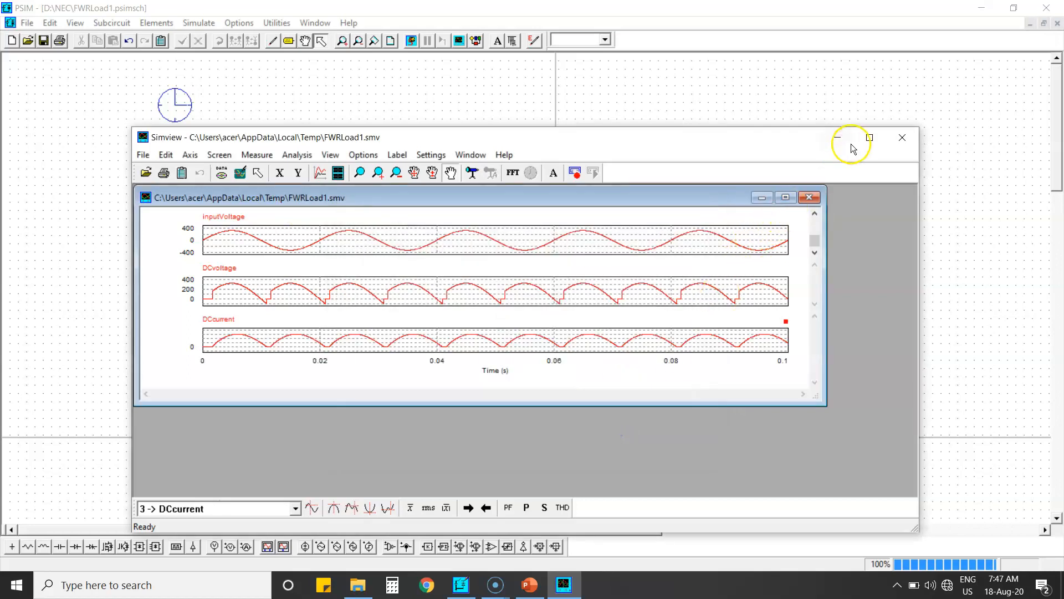
pyautogui.click(868, 137)
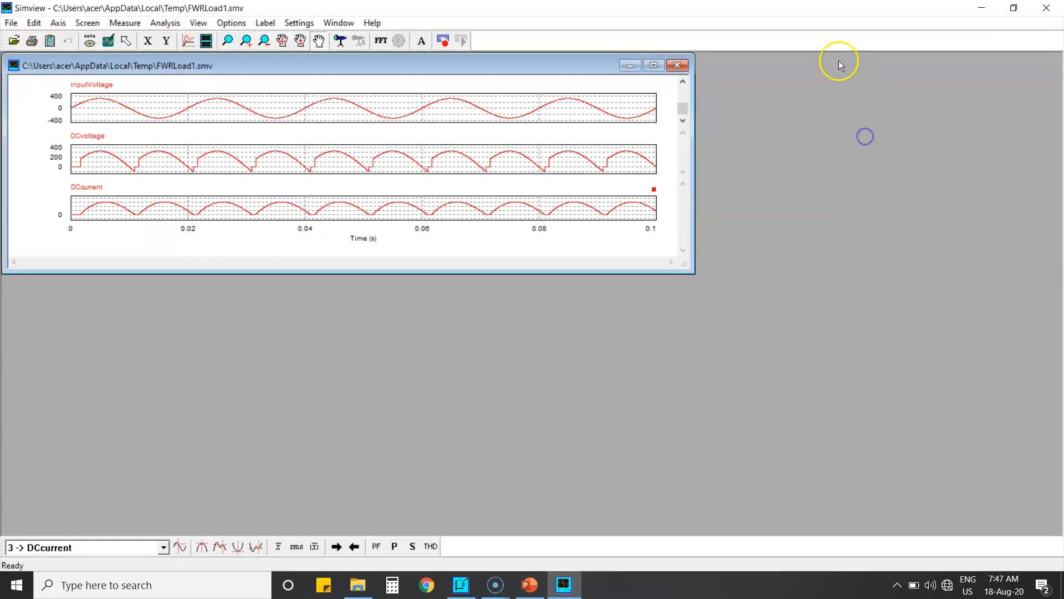
pyautogui.click(653, 66)
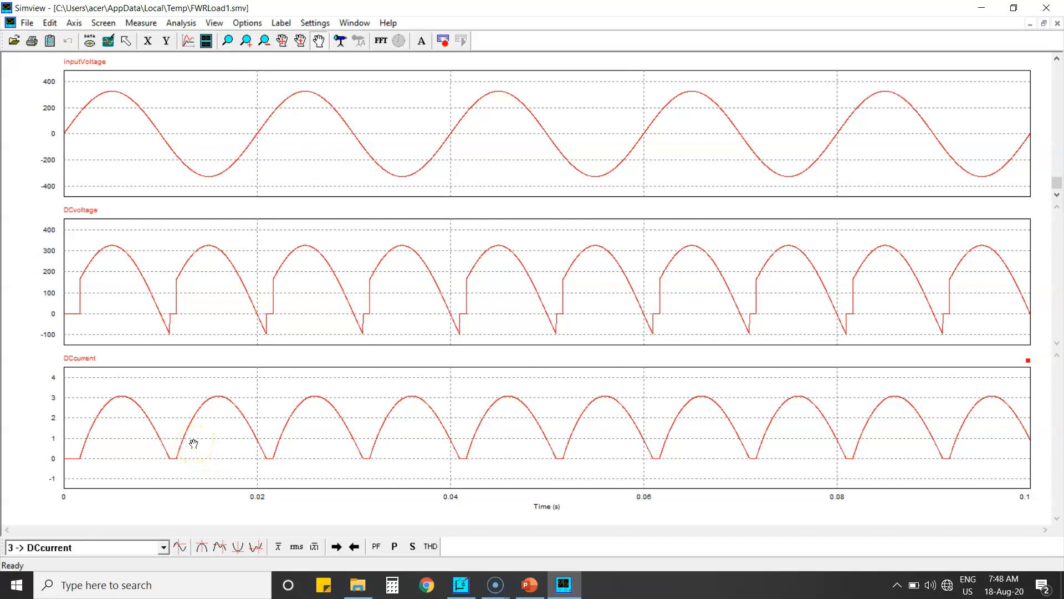
# Close the viewer and set gating block G1's switching points to 60 65
pyautogui.click(1046, 9)
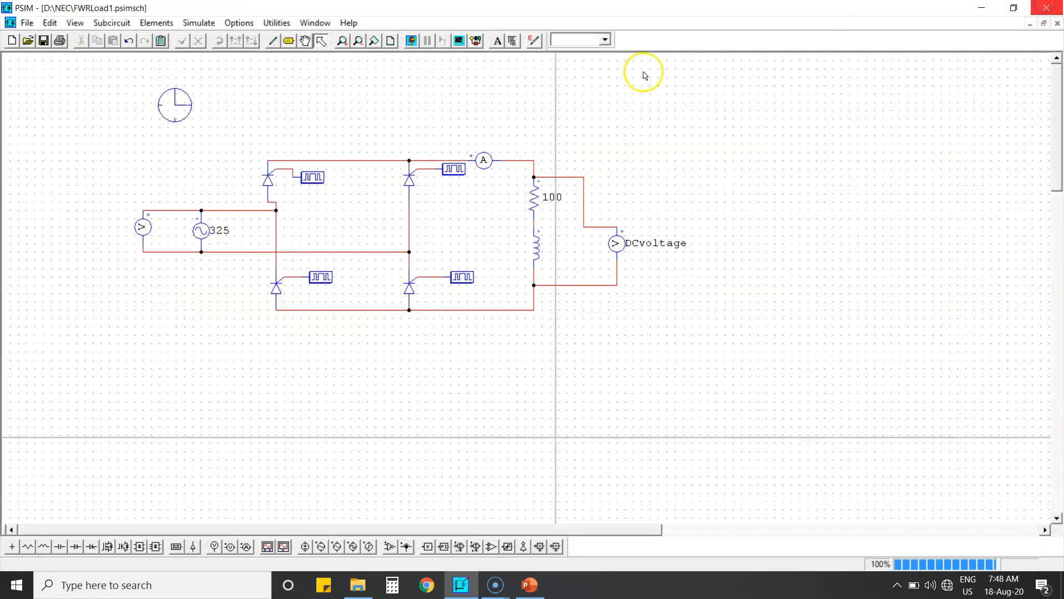
pyautogui.doubleClick(314, 178)
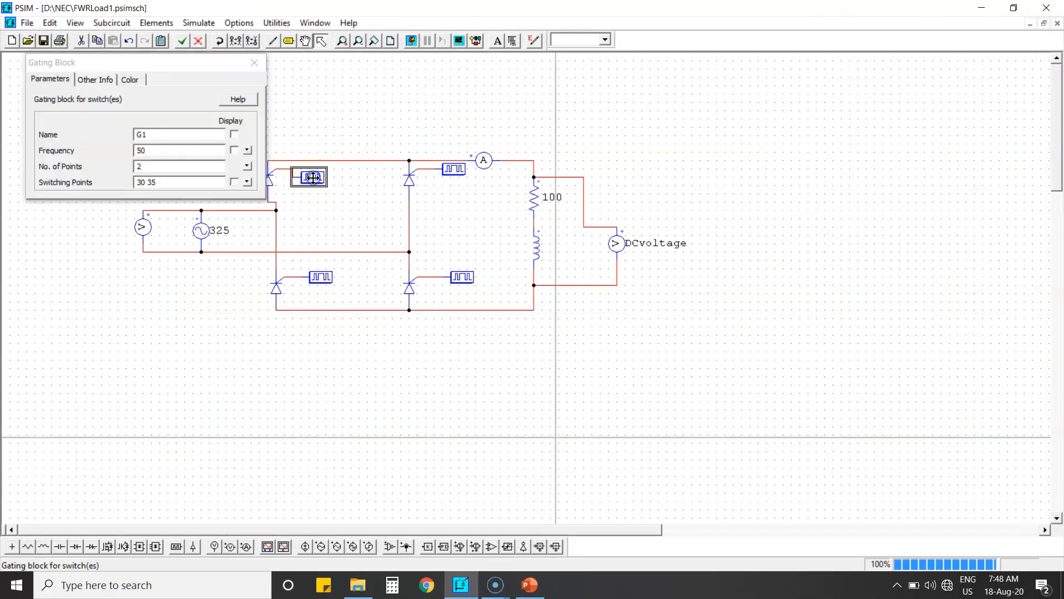
pyautogui.doubleClick(146, 183)
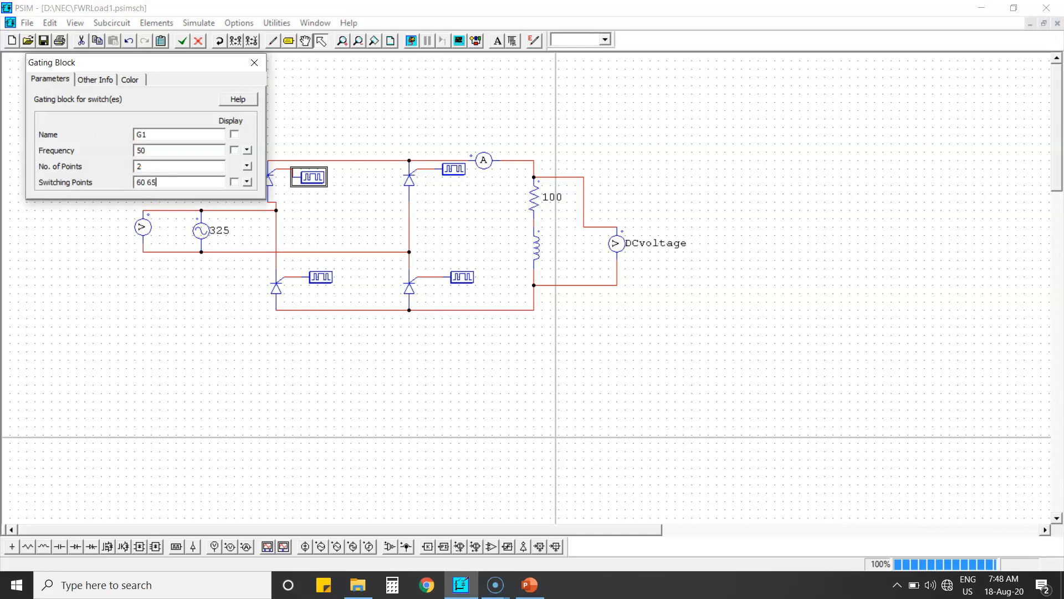
pyautogui.write('60 65')
pyautogui.click(254, 61)
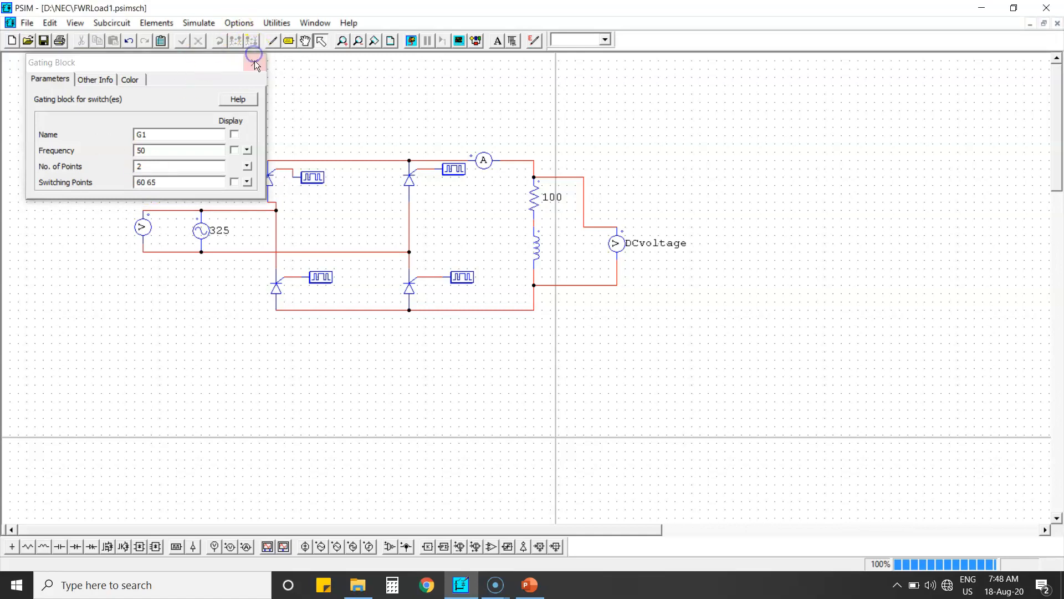
# Set gating block G4's switching points to 60 65
pyautogui.doubleClick(463, 277)
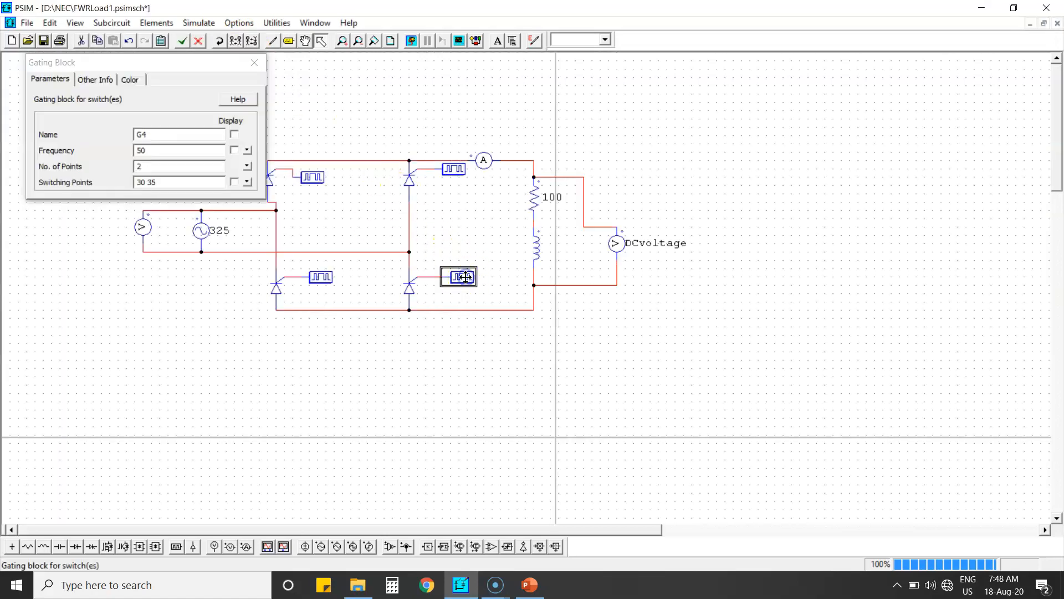
pyautogui.click(180, 179)
pyautogui.press('BackSpace')
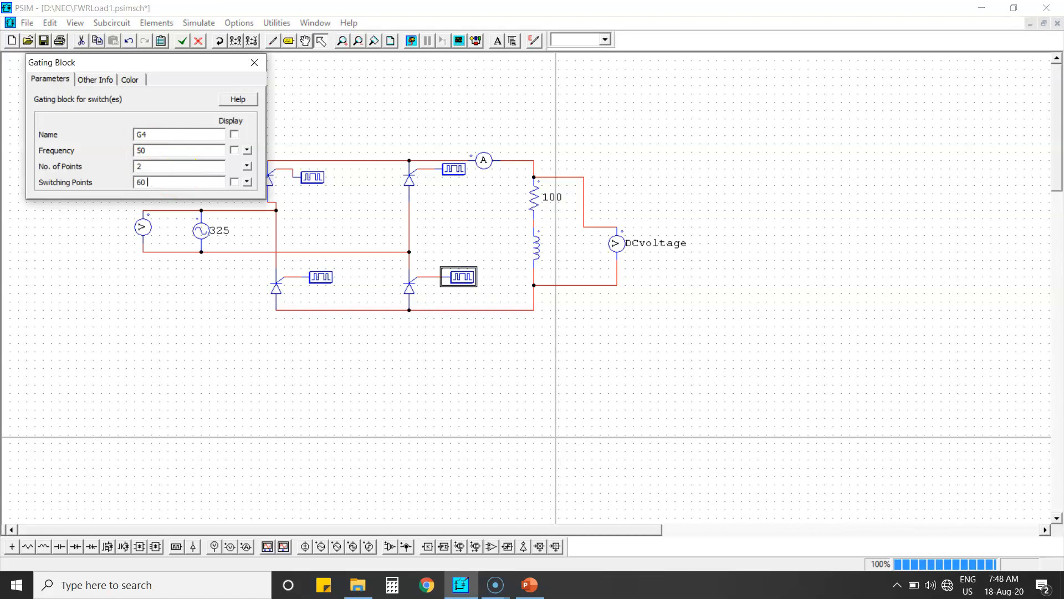
pyautogui.click(254, 62)
# Set gating block G2's switching points to 240 245
pyautogui.doubleClick(444, 169)
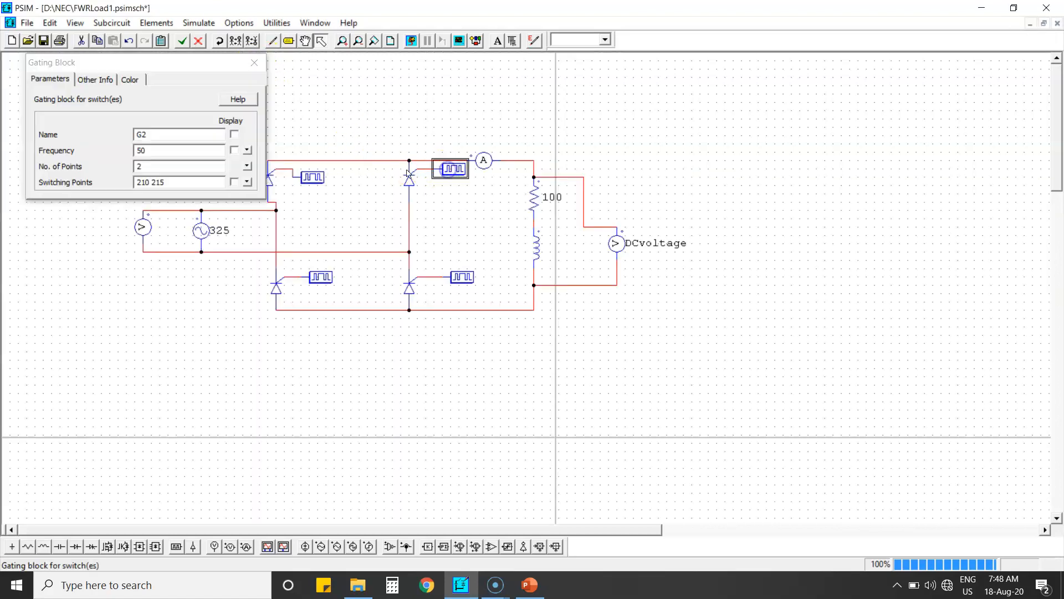
pyautogui.click(151, 182)
pyautogui.press('BackSpace')
pyautogui.press('BackSpace')
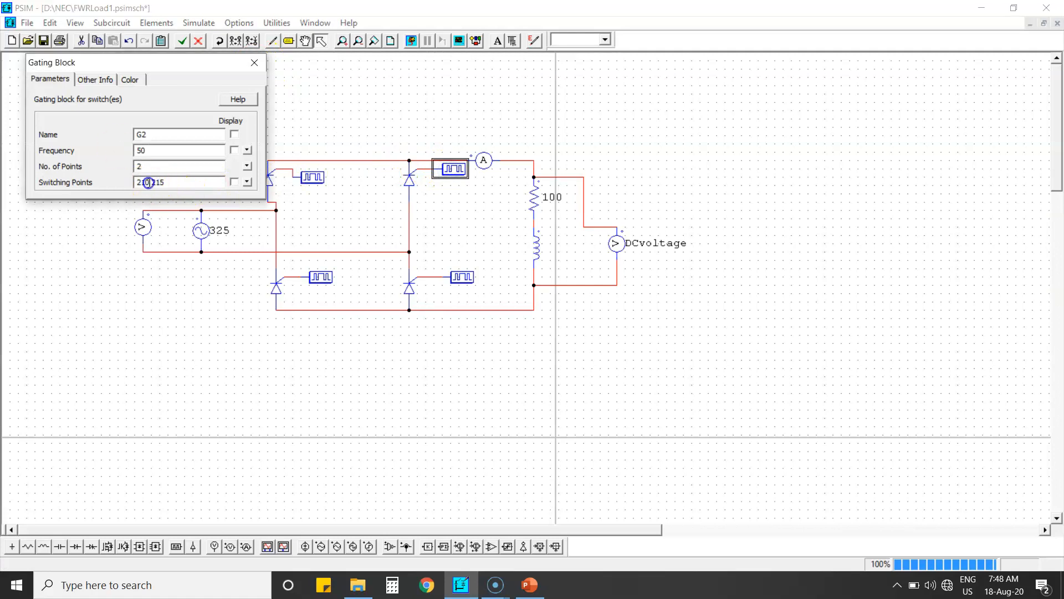
pyautogui.write('40')
pyautogui.click(191, 183)
pyautogui.press('BackSpace')
pyautogui.press('BackSpace')
pyautogui.click(255, 62)
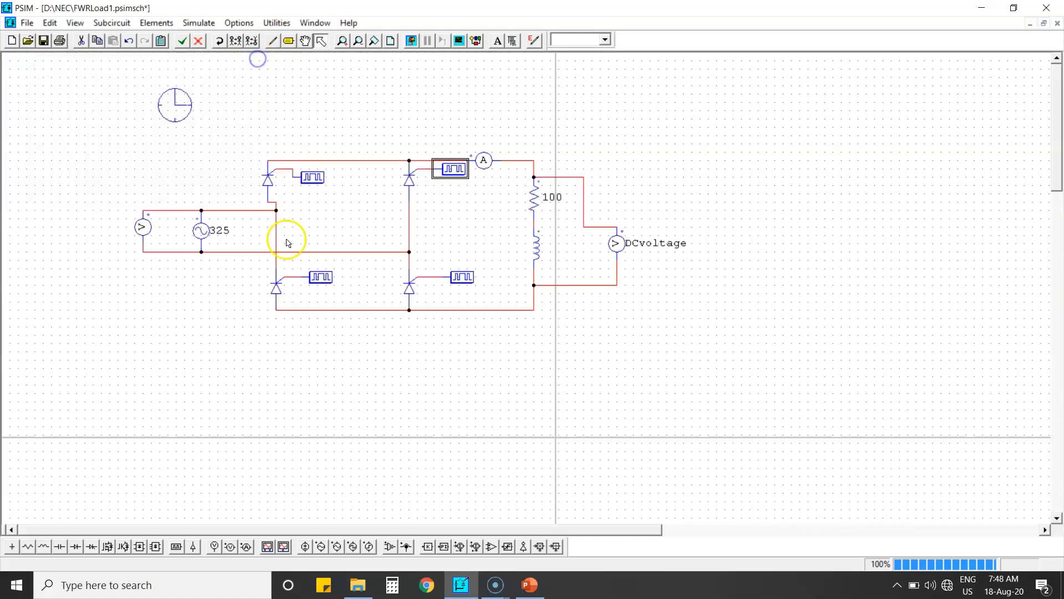
# Set gating block G3's switching points to 240 245
pyautogui.doubleClick(324, 280)
pyautogui.click(177, 181)
pyautogui.press('BackSpace')
pyautogui.press('BackSpace')
pyautogui.press('BackSpace')
pyautogui.press('BackSpace')
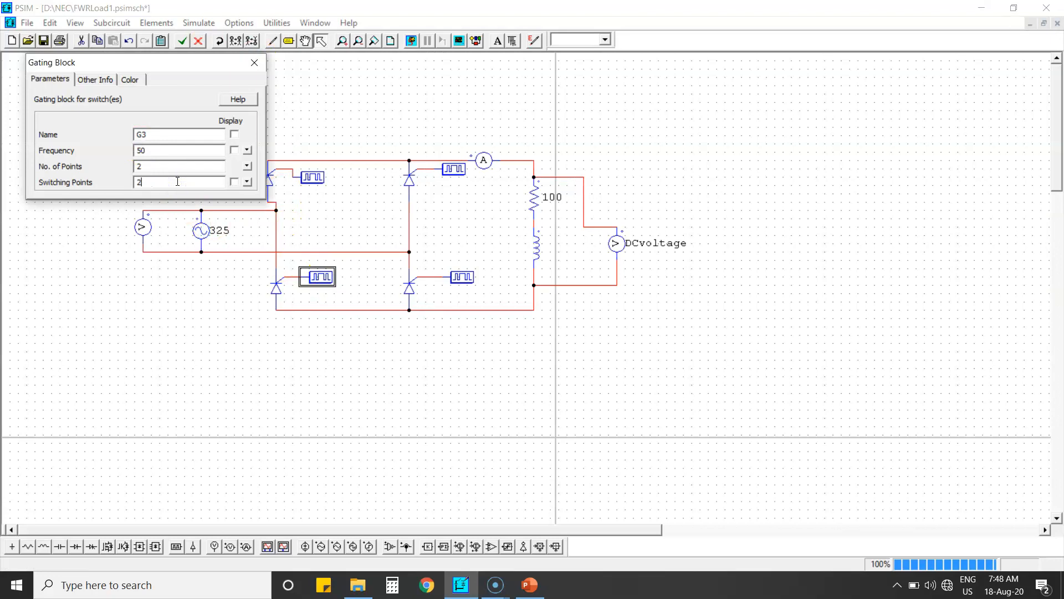
pyautogui.click(254, 62)
# Save and simulate the circuit, and plot DCvoltage in the waveform viewer
pyautogui.click(43, 40)
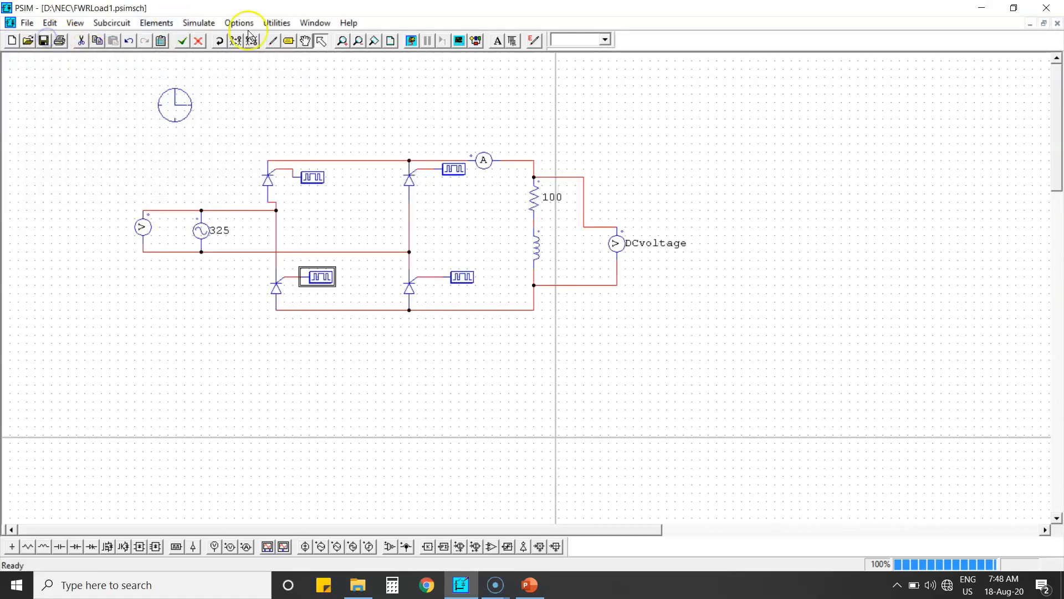
pyautogui.click(411, 41)
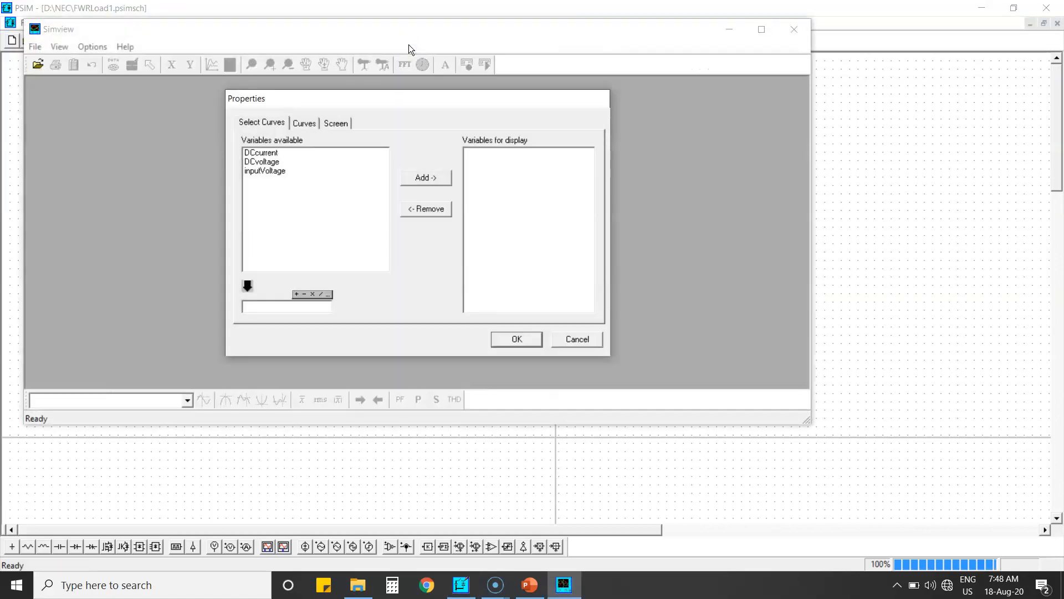
pyautogui.click(265, 161)
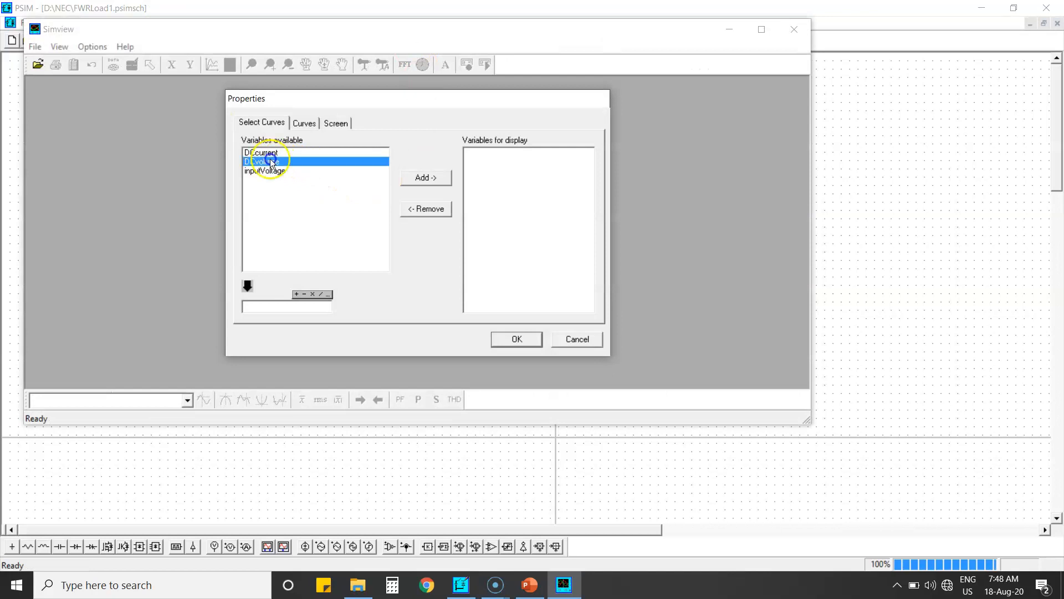
pyautogui.click(430, 178)
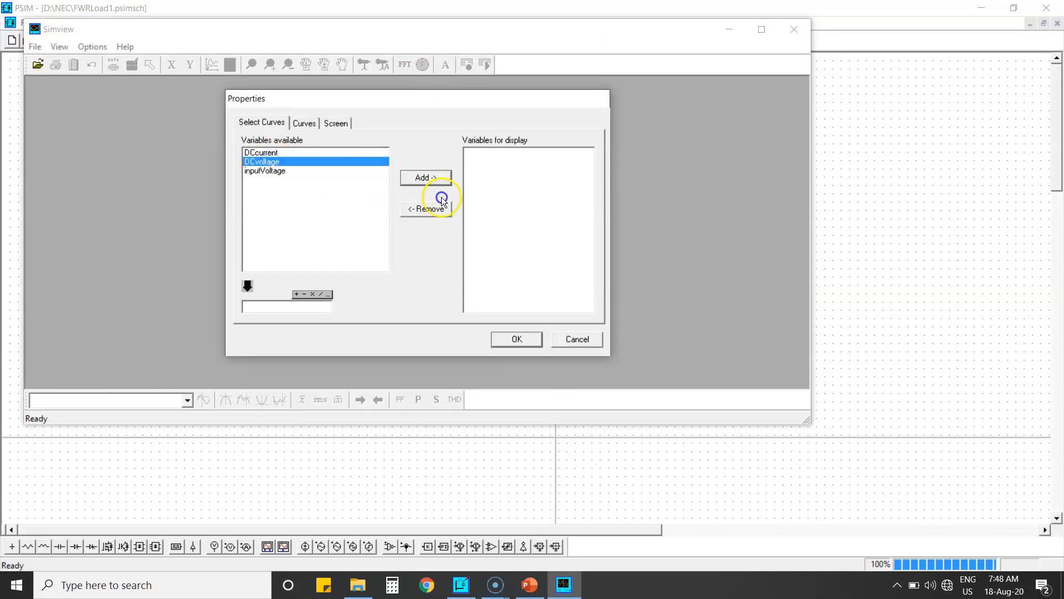
pyautogui.click(429, 179)
pyautogui.click(503, 336)
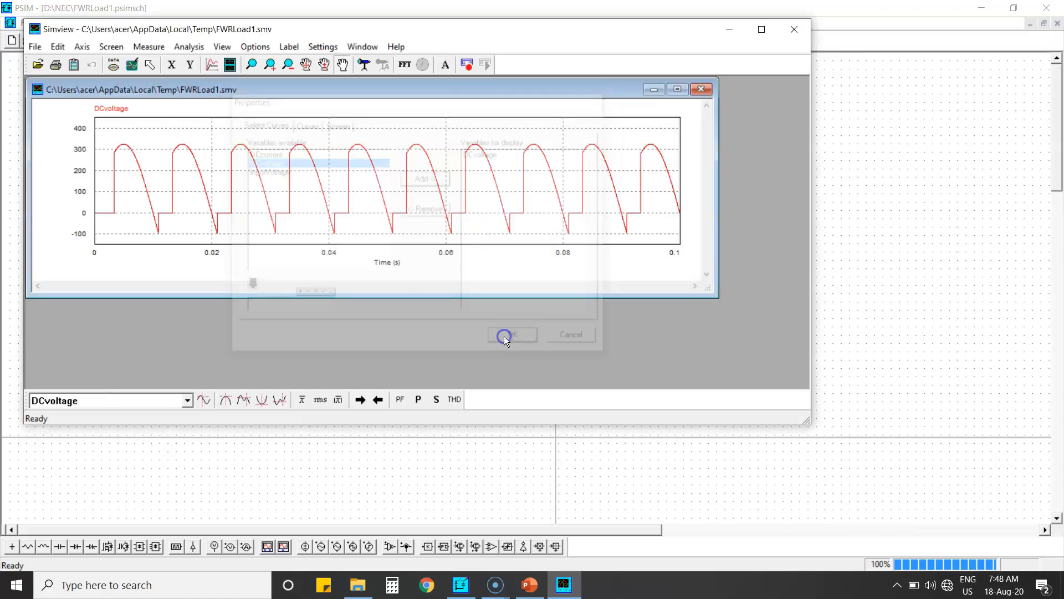
# Add a second screen plotting DCcurrent and maximize the viewer and plot window
pyautogui.click(230, 64)
pyautogui.click(261, 151)
pyautogui.click(430, 179)
pyautogui.click(504, 336)
pyautogui.click(761, 29)
pyautogui.click(656, 66)
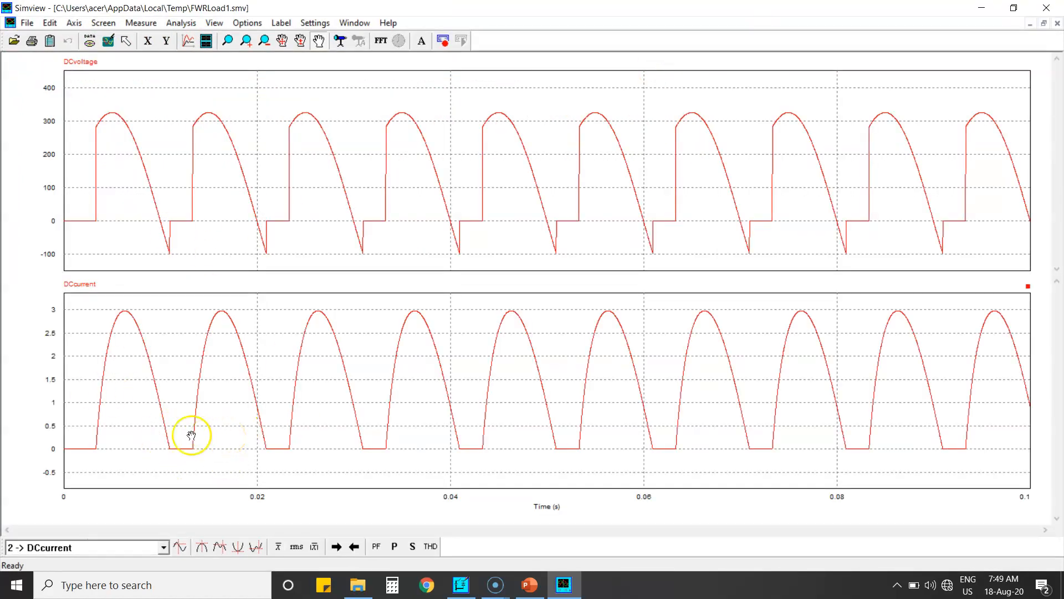
# Close the viewer and delete the wire segment below the inductor
pyautogui.click(207, 269)
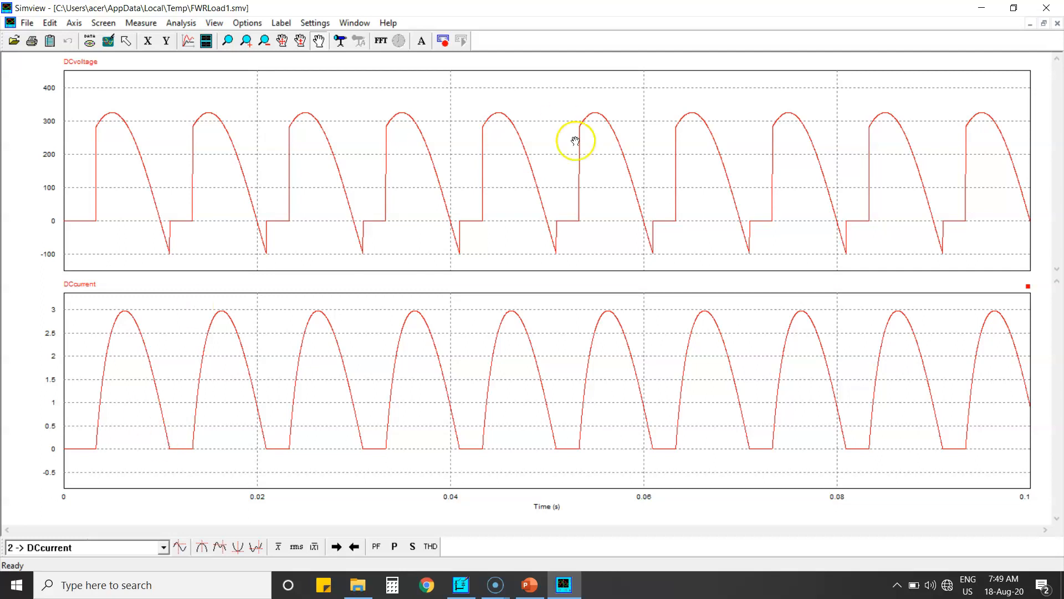
pyautogui.click(1047, 7)
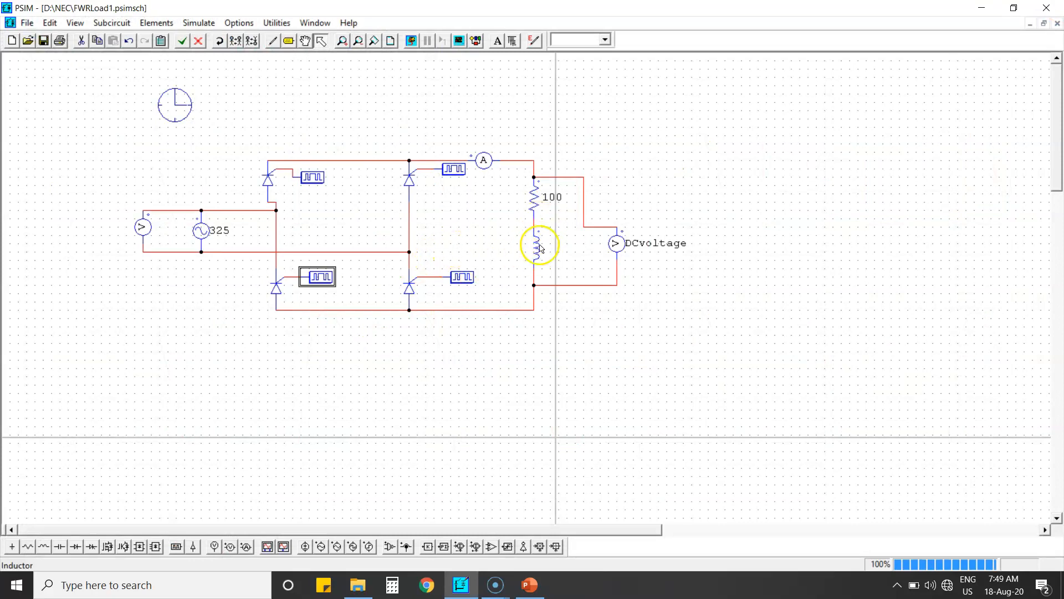
pyautogui.click(534, 276)
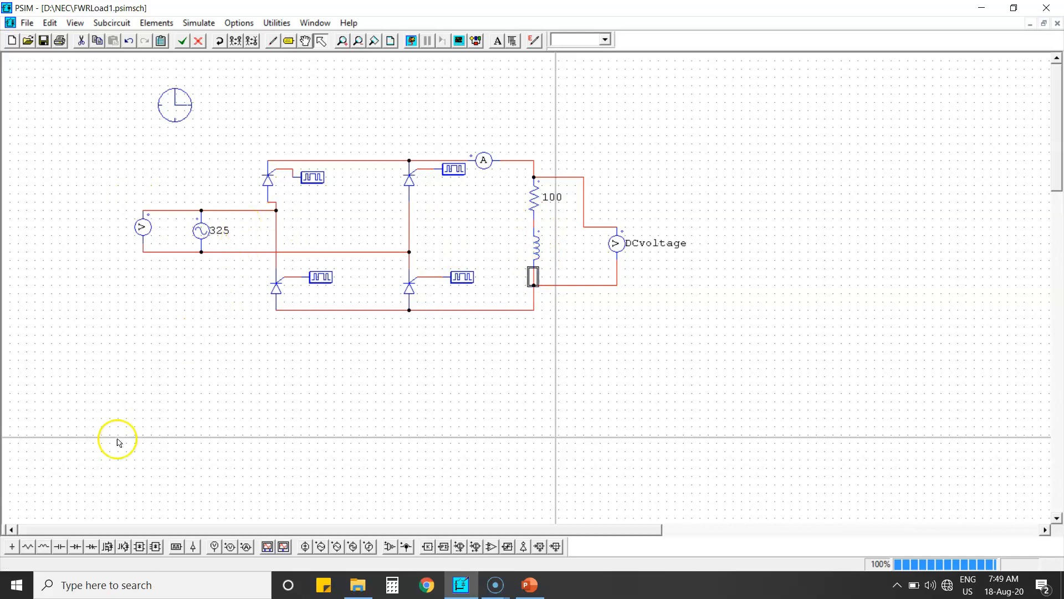
pyautogui.press('Delete')
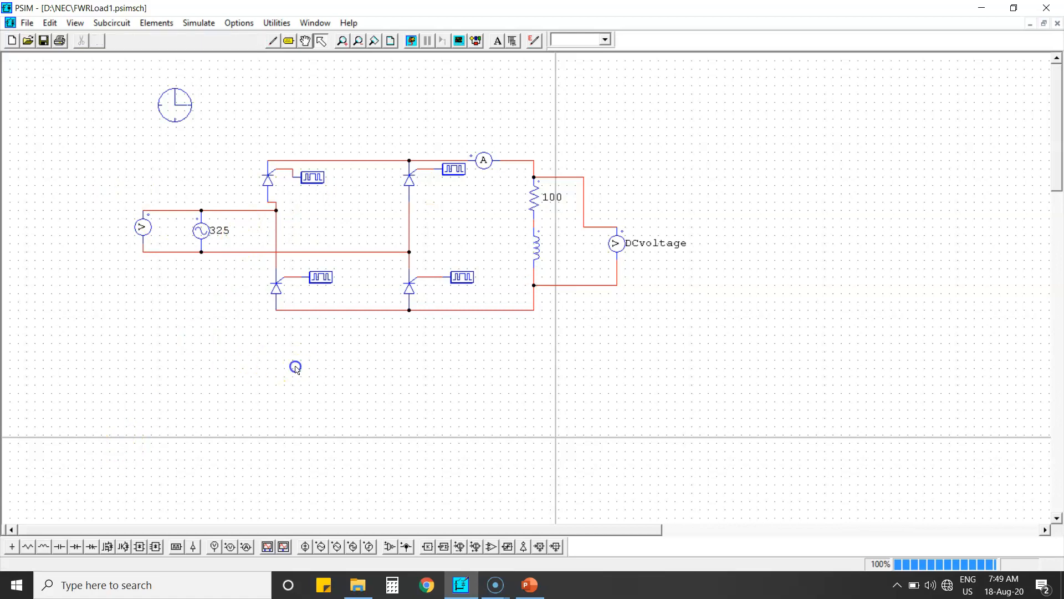
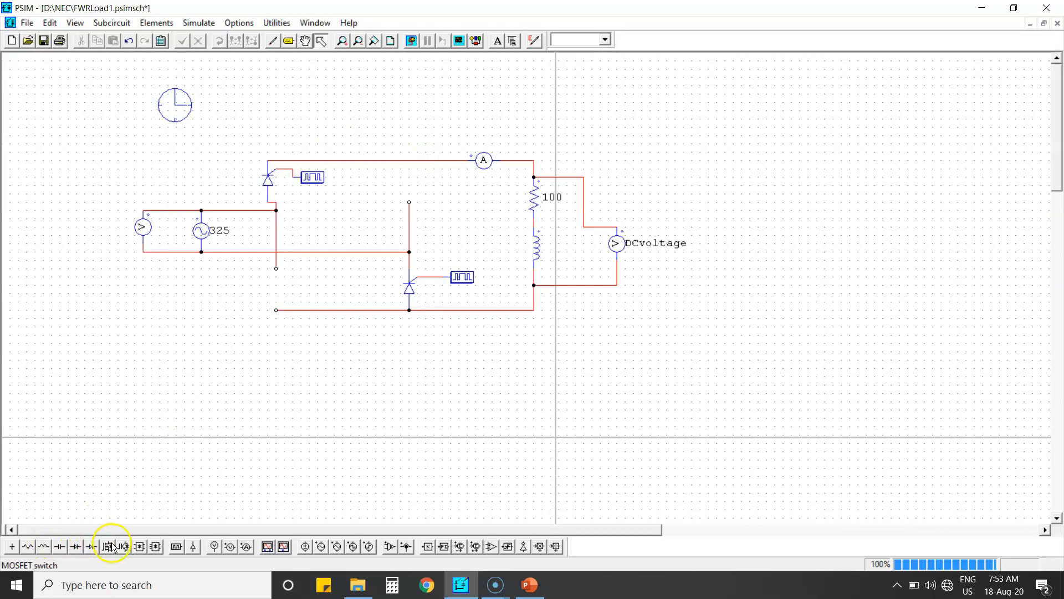
# Place two diodes on the schematic near the bridge
pyautogui.click(76, 546)
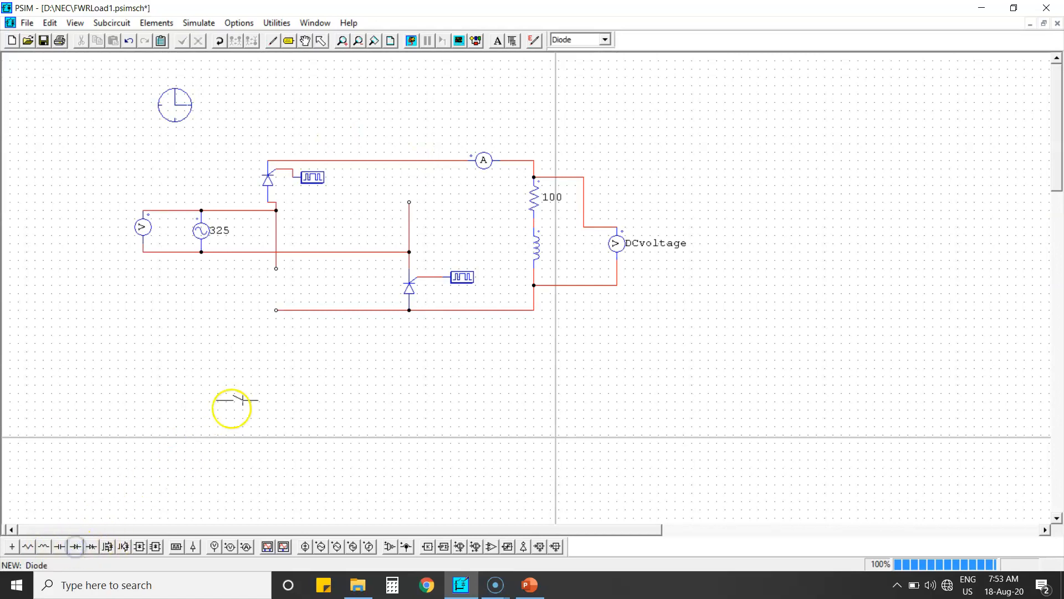
pyautogui.click(405, 185)
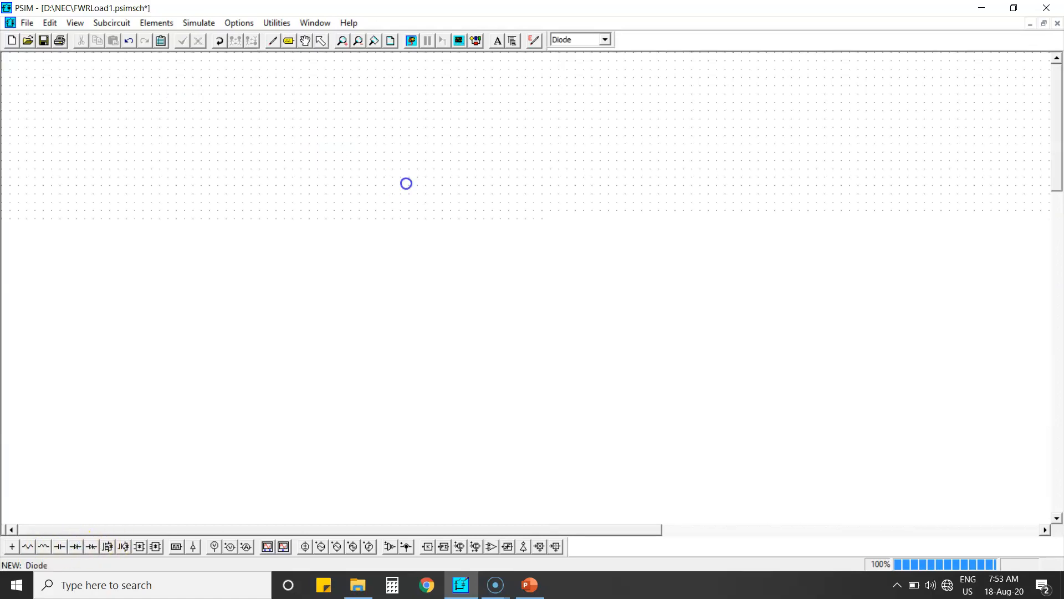
pyautogui.click(364, 285)
pyautogui.press('Escape')
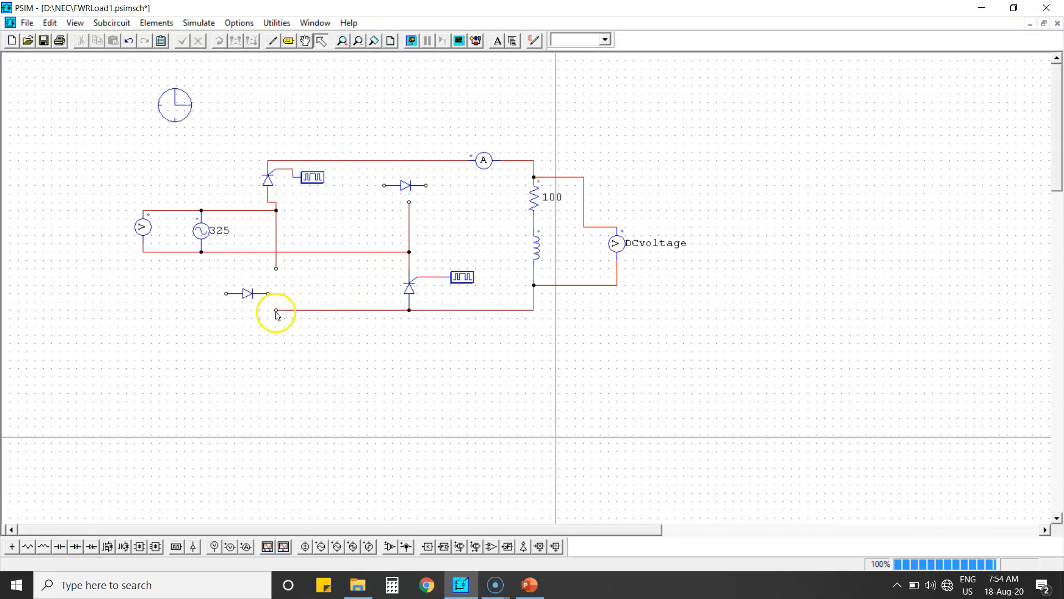
# Rotate one diode upright and move it into the bridge's lower-left leg
pyautogui.click(248, 294)
pyautogui.click(219, 42)
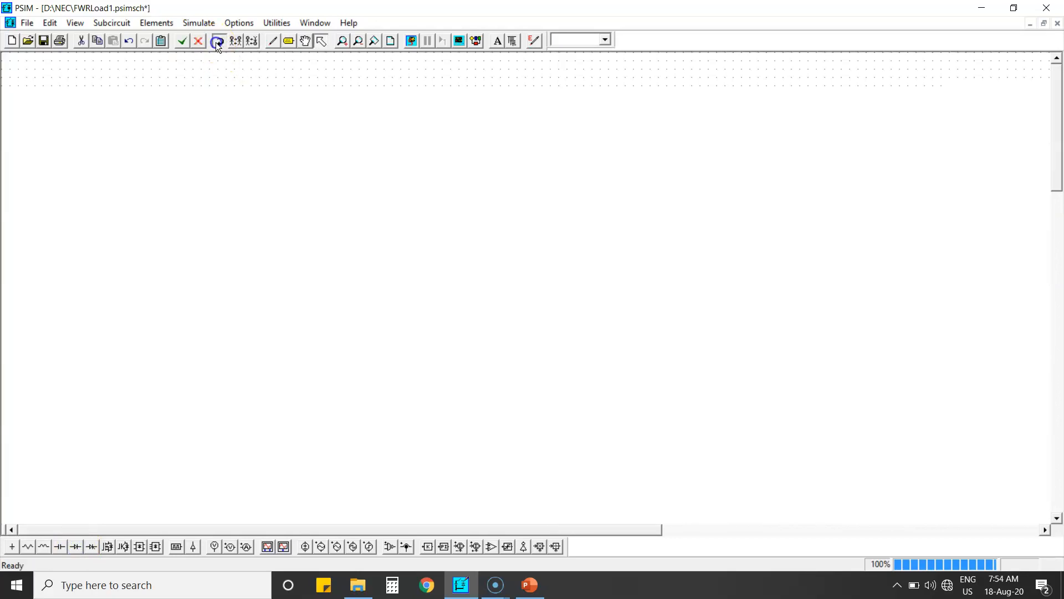
pyautogui.click(219, 42)
pyautogui.click(219, 42)
pyautogui.moveTo(233, 275); pyautogui.dragTo(276, 287)
pyautogui.click(252, 320)
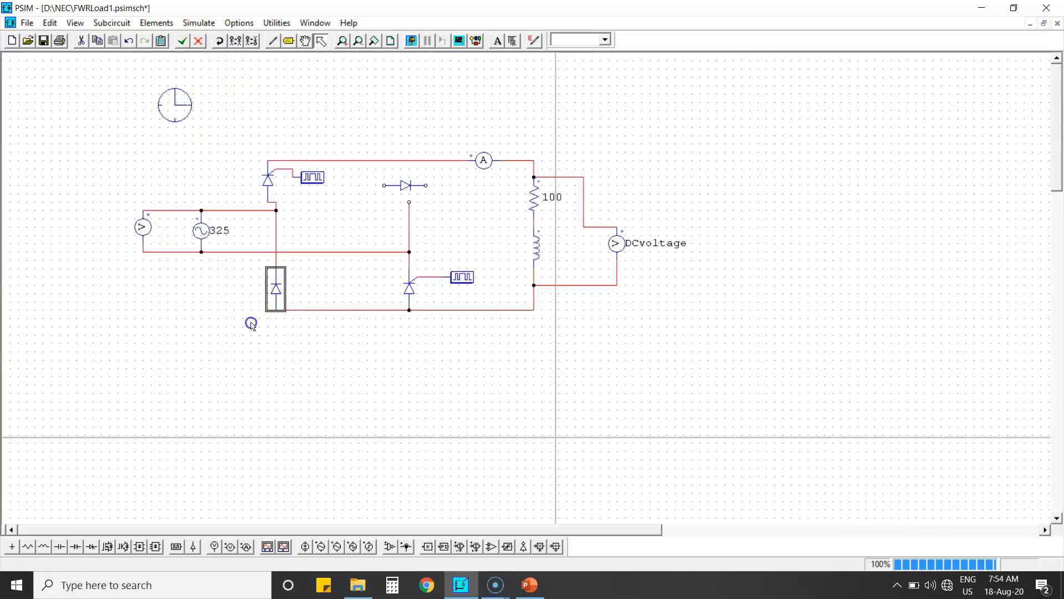
# Rotate the other diode and connect it into the bridge's upper-right leg
pyautogui.click(407, 186)
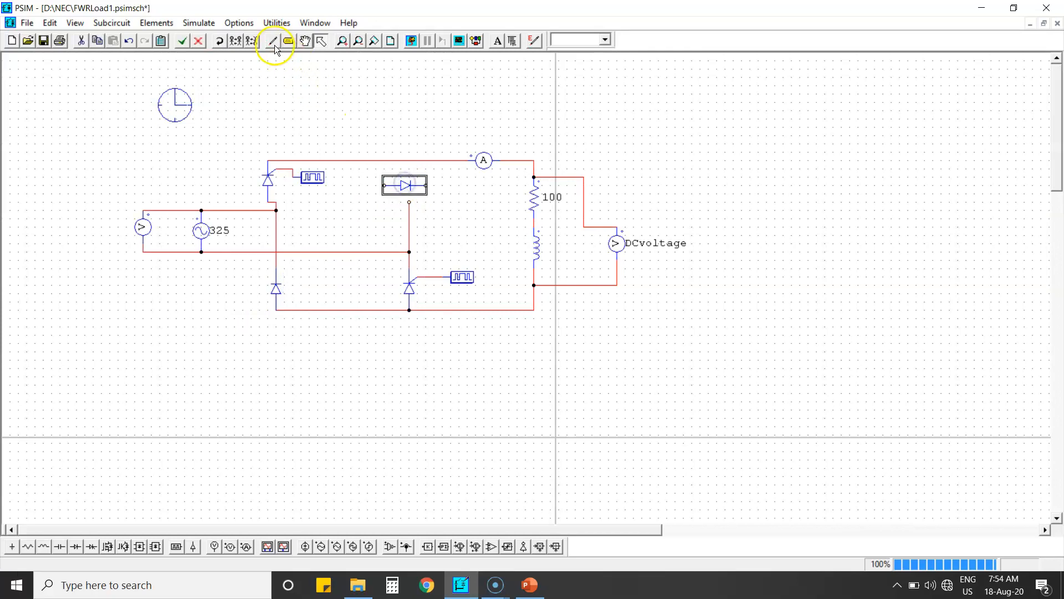
pyautogui.click(216, 44)
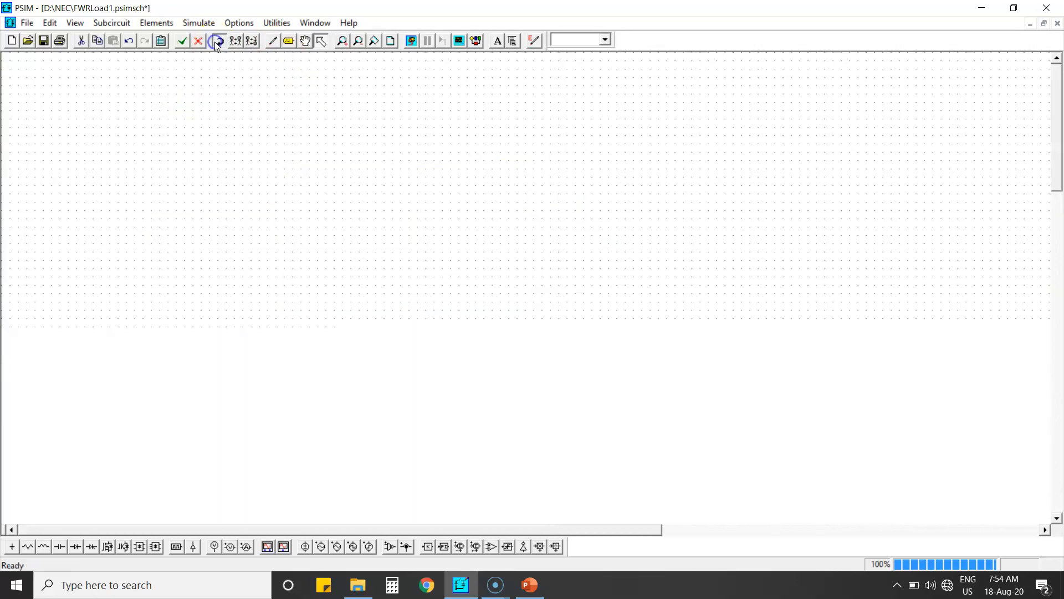
pyautogui.moveTo(395, 166); pyautogui.dragTo(410, 180)
pyautogui.click(378, 137)
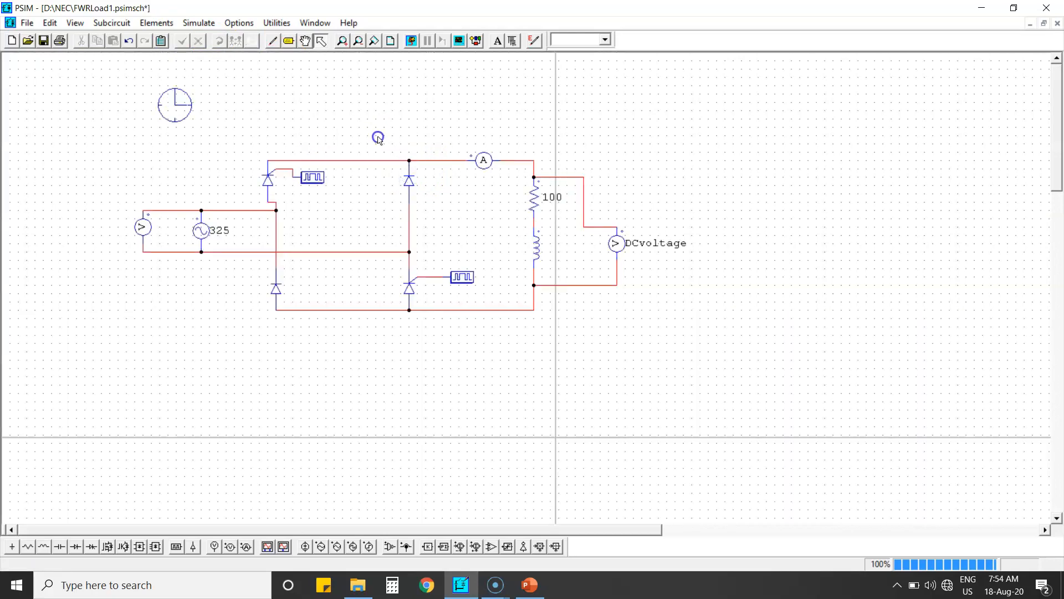
# Open gating block G1's parameters to inspect its switching points
pyautogui.click(313, 183)
pyautogui.doubleClick(317, 178)
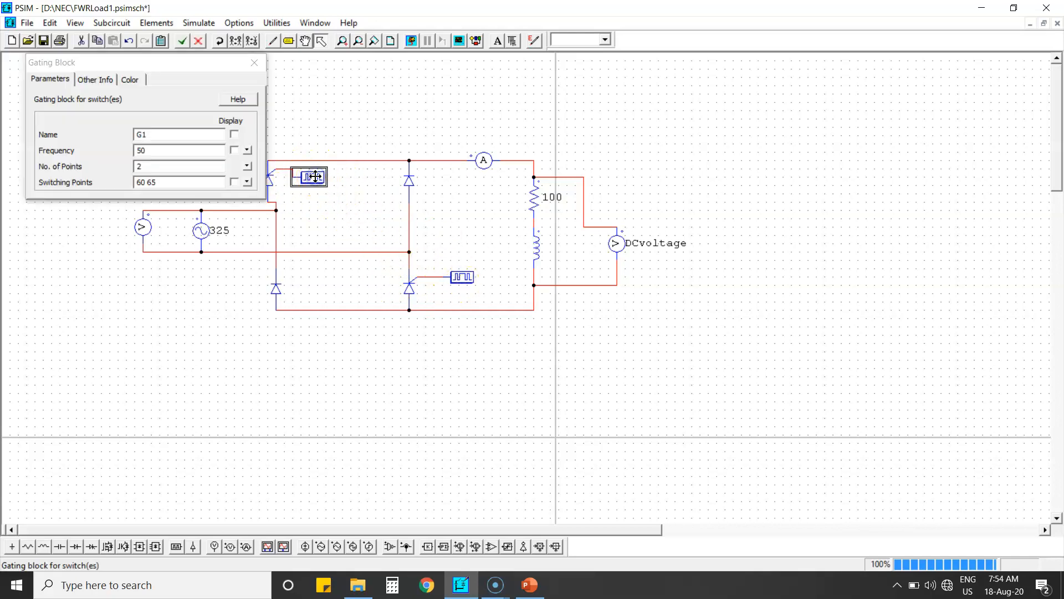
pyautogui.click(157, 180)
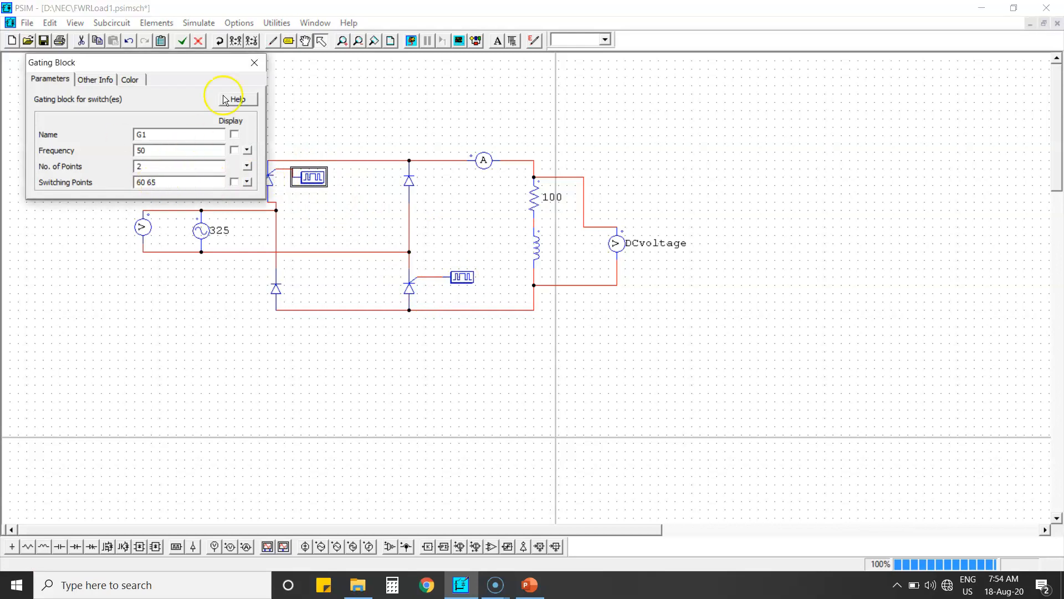
pyautogui.click(255, 62)
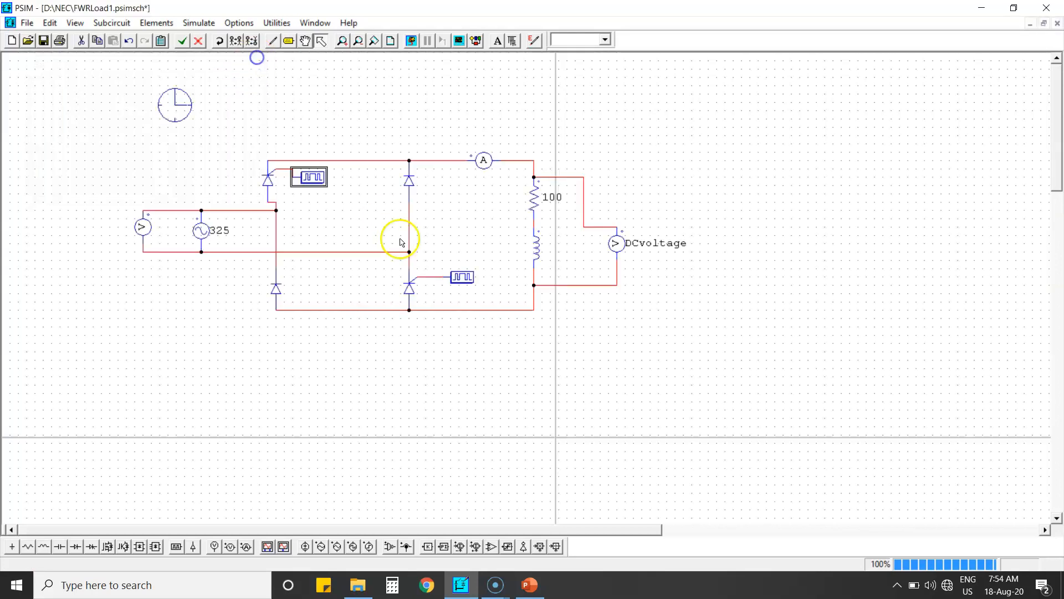
# Set gating block G4's switching points to 240 245
pyautogui.doubleClick(455, 279)
pyautogui.click(145, 183)
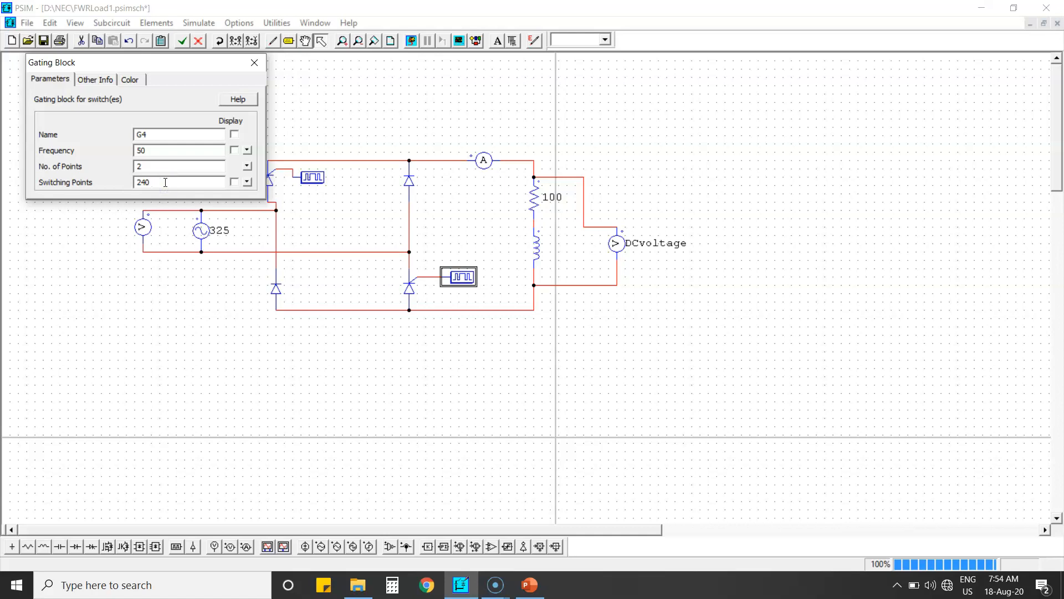
pyautogui.write('240 245')
pyautogui.click(255, 62)
# Delete the inductor and wire the resistor directly to the lower load node
pyautogui.click(533, 252)
pyautogui.press('Delete')
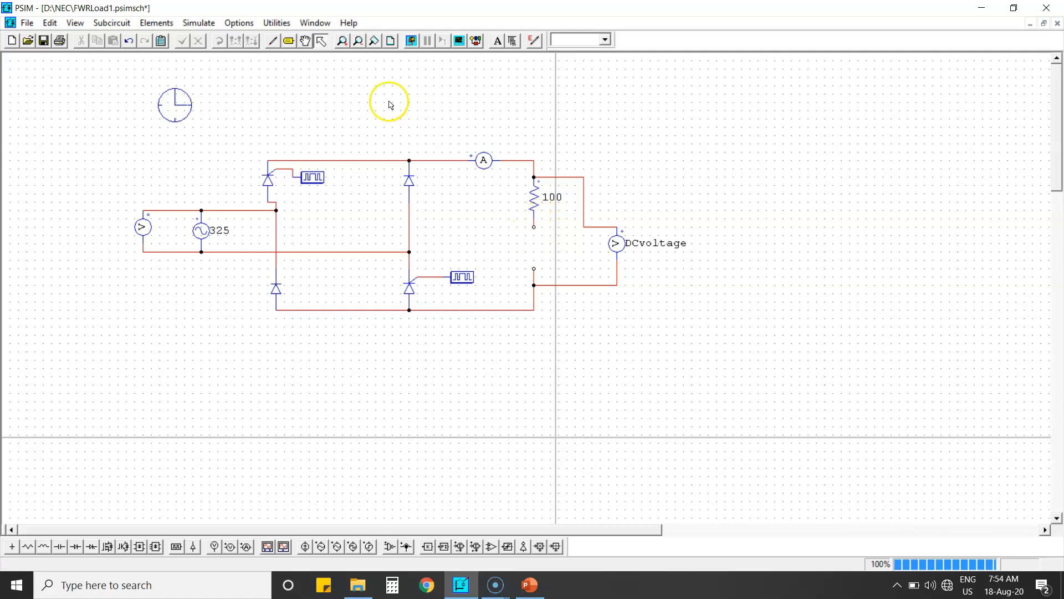
pyautogui.click(272, 41)
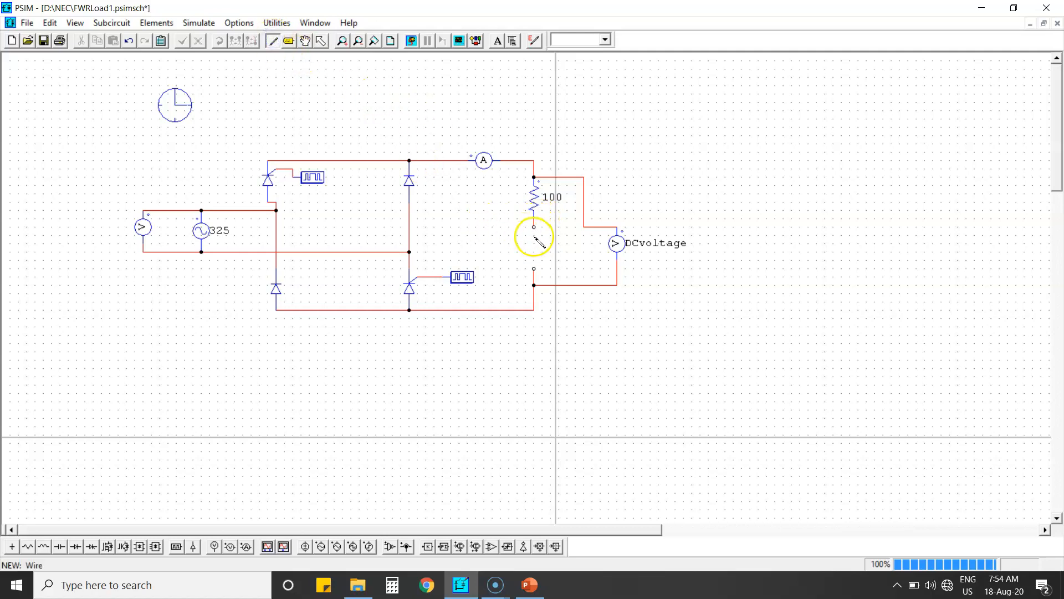
pyautogui.moveTo(535, 228); pyautogui.dragTo(534, 242)
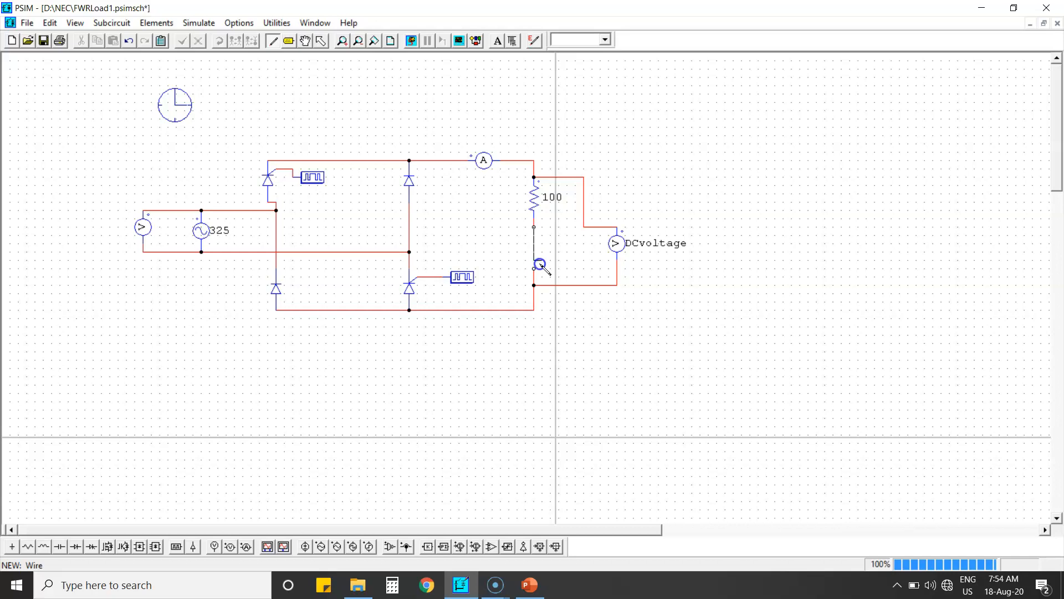
pyautogui.rightClick(470, 225)
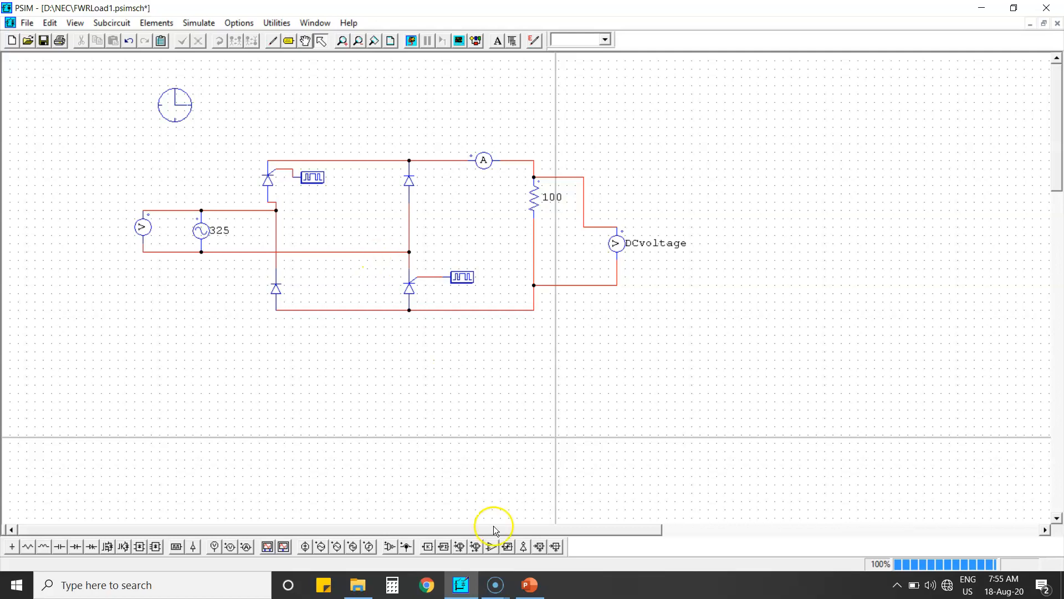
# Switch to the presentation to view the Freewheeling – Mode 4 slide, then return
pyautogui.click(524, 587)
pyautogui.click(142, 227)
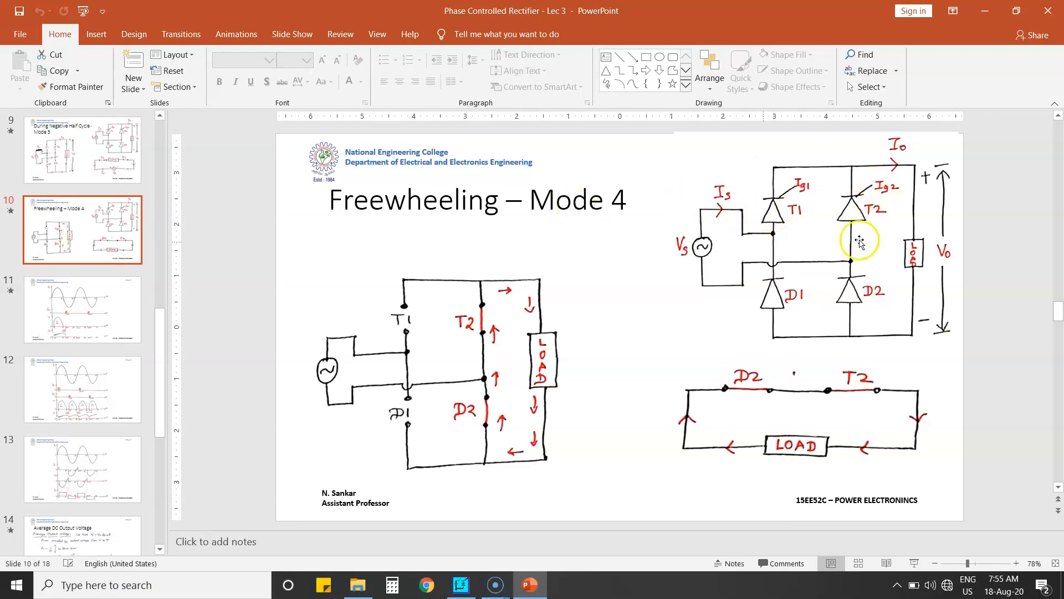
pyautogui.click(981, 10)
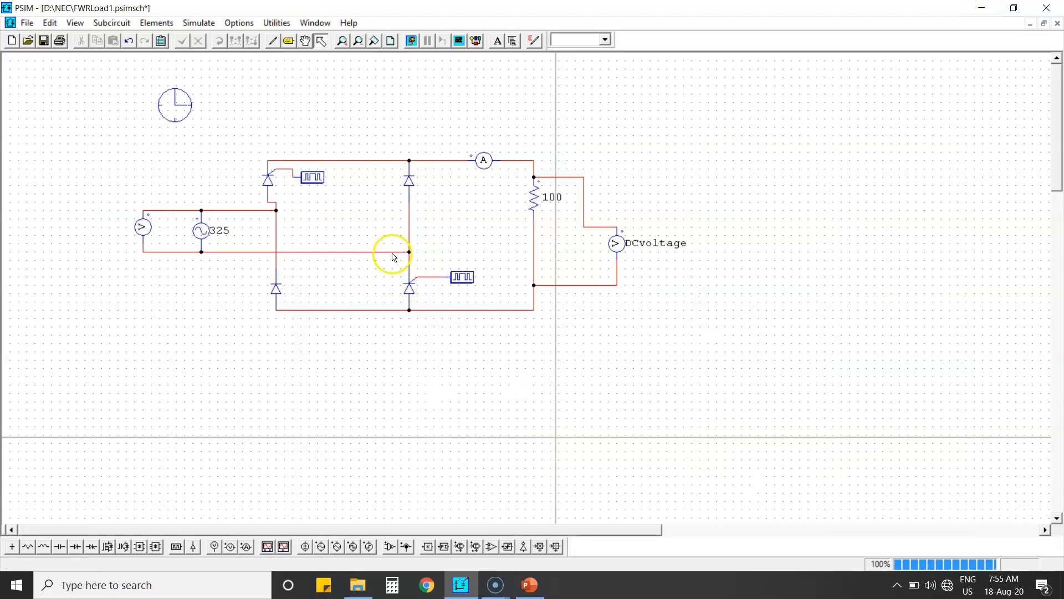
# Move the thyristor out of the lower-right leg and put a diode there instead
pyautogui.click(408, 285)
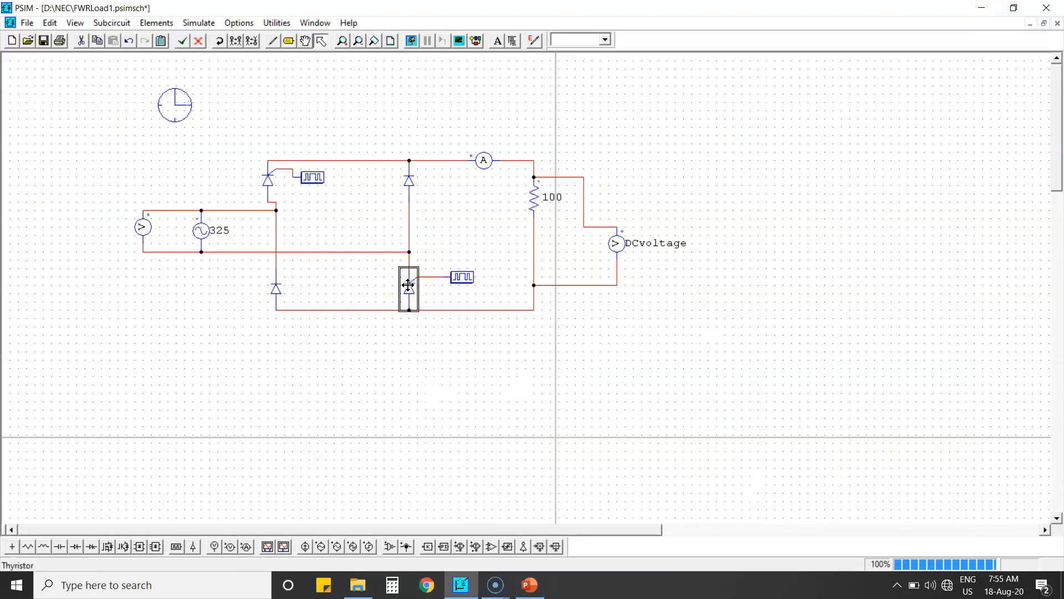
pyautogui.hotkey('ctrl', 'x')
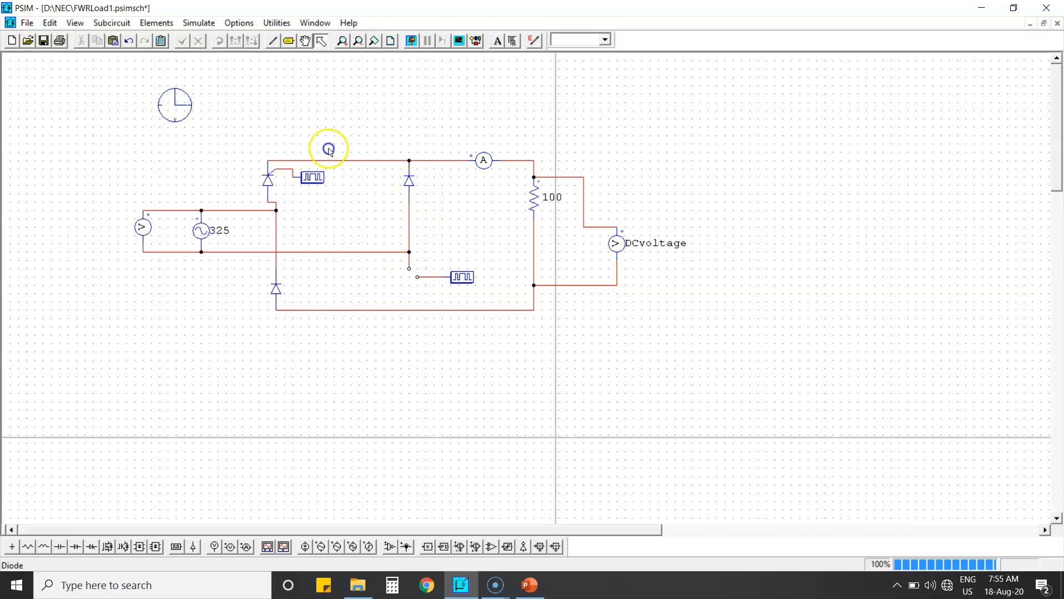
pyautogui.hotkey('ctrl', 'v')
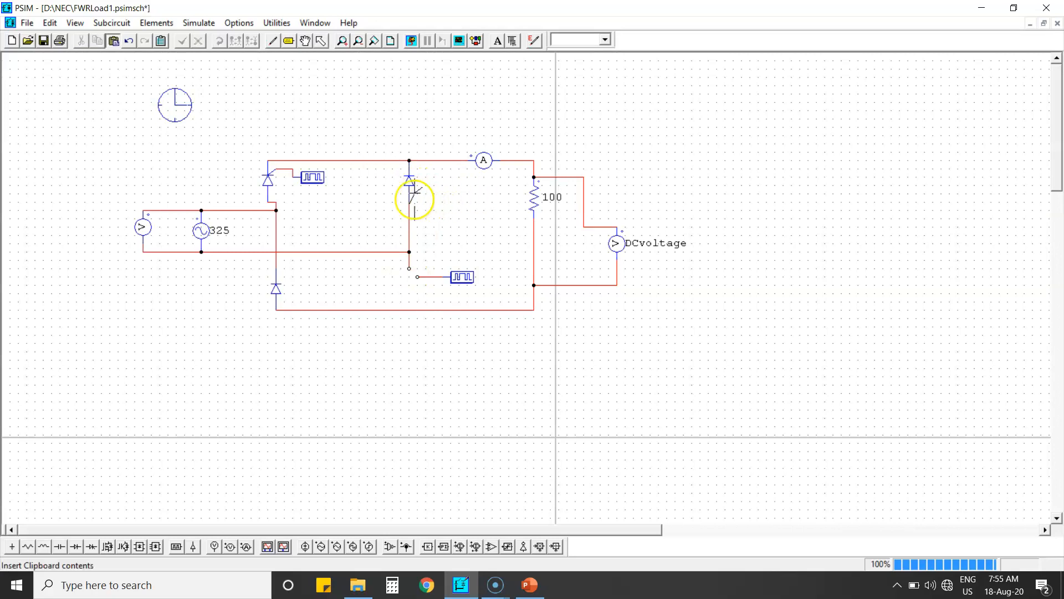
pyautogui.click(442, 189)
pyautogui.click(407, 182)
pyautogui.press('Delete')
pyautogui.hotkey('ctrl', 'v')
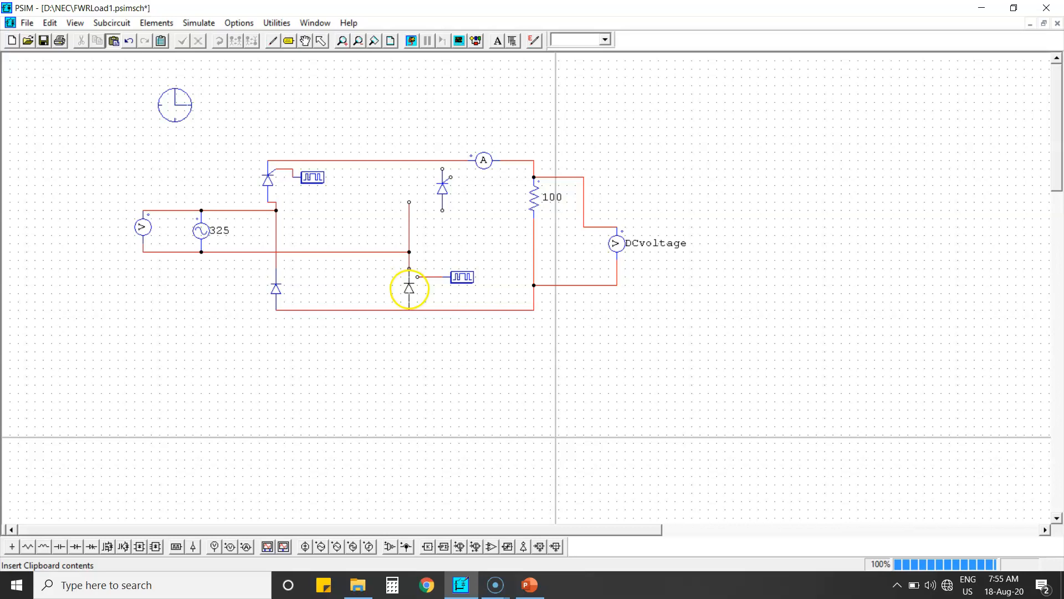
pyautogui.click(408, 288)
# Move the thyristor into the upper-right leg of the bridge
pyautogui.moveTo(444, 193); pyautogui.dragTo(408, 178)
pyautogui.click(436, 203)
pyautogui.moveTo(461, 226); pyautogui.dragTo(461, 277)
pyautogui.click(434, 282)
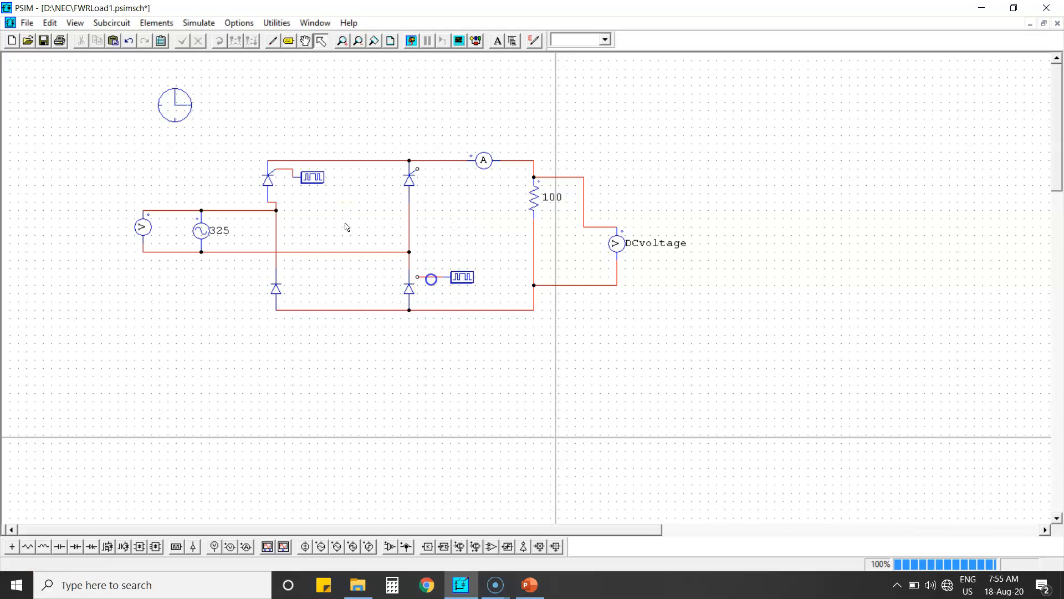
# Delete the old gate wire and move the gating block beside the upper-right thyristor
pyautogui.click(430, 277)
pyautogui.press('Delete')
pyautogui.moveTo(453, 277); pyautogui.dragTo(452, 214)
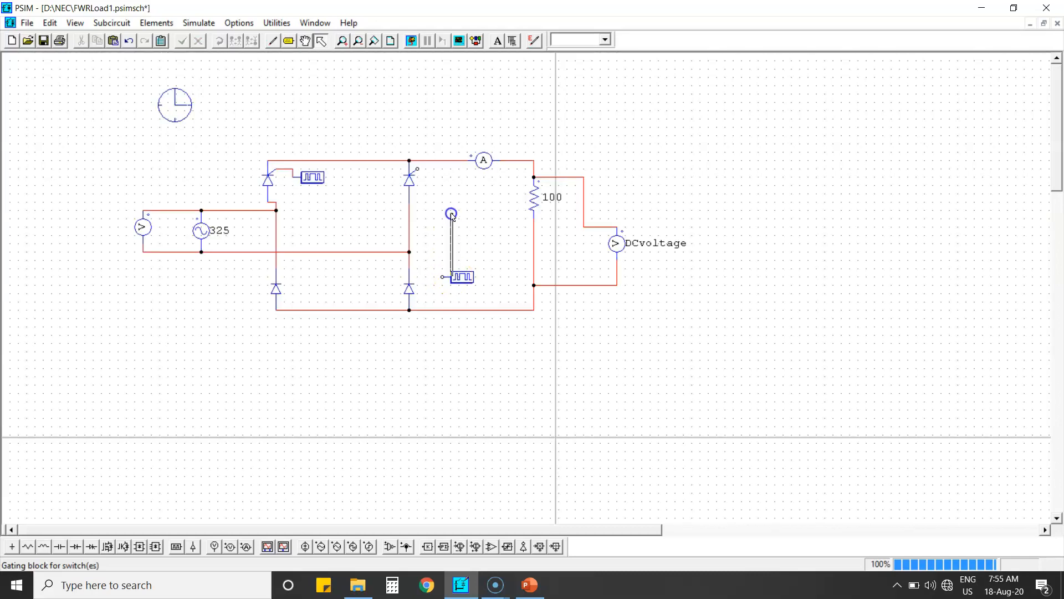
pyautogui.click(463, 281)
pyautogui.moveTo(464, 283); pyautogui.dragTo(452, 169)
pyautogui.click(431, 122)
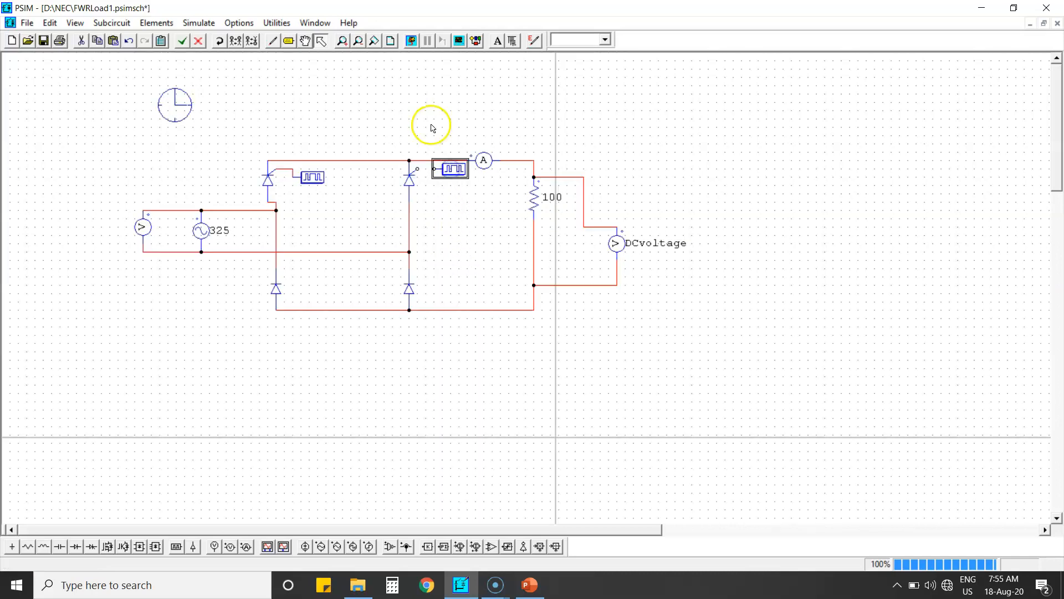
# Wire the gating block to the upper-right thyristor's gate
pyautogui.click(302, 65)
pyautogui.click(272, 40)
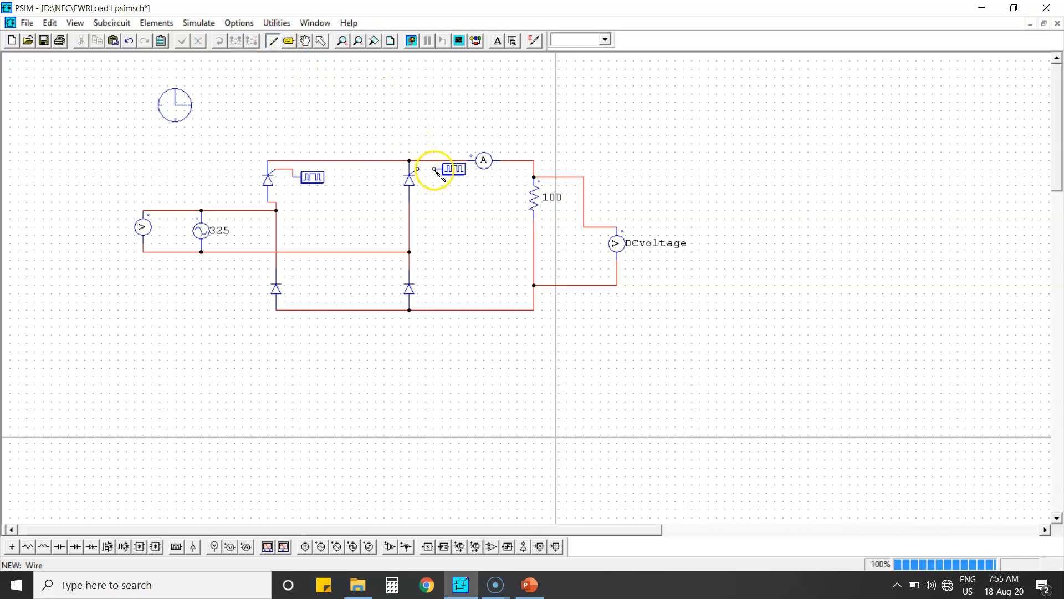
pyautogui.click(416, 128)
pyautogui.press('Escape')
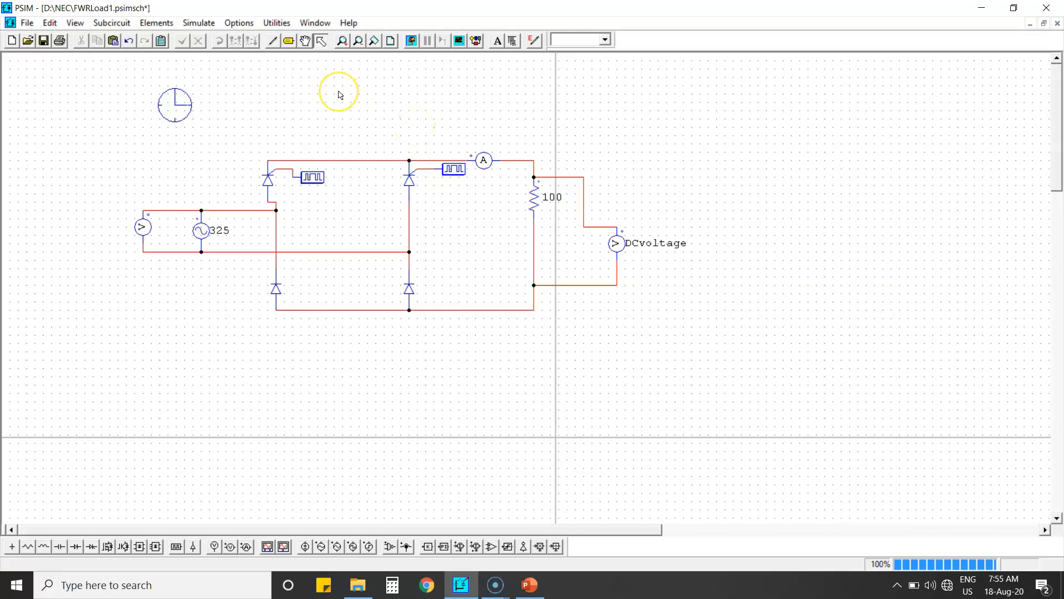
# Save and simulate the circuit, and plot inputVoltage in the waveform viewer
pyautogui.hotkey('alt', 'Tab')
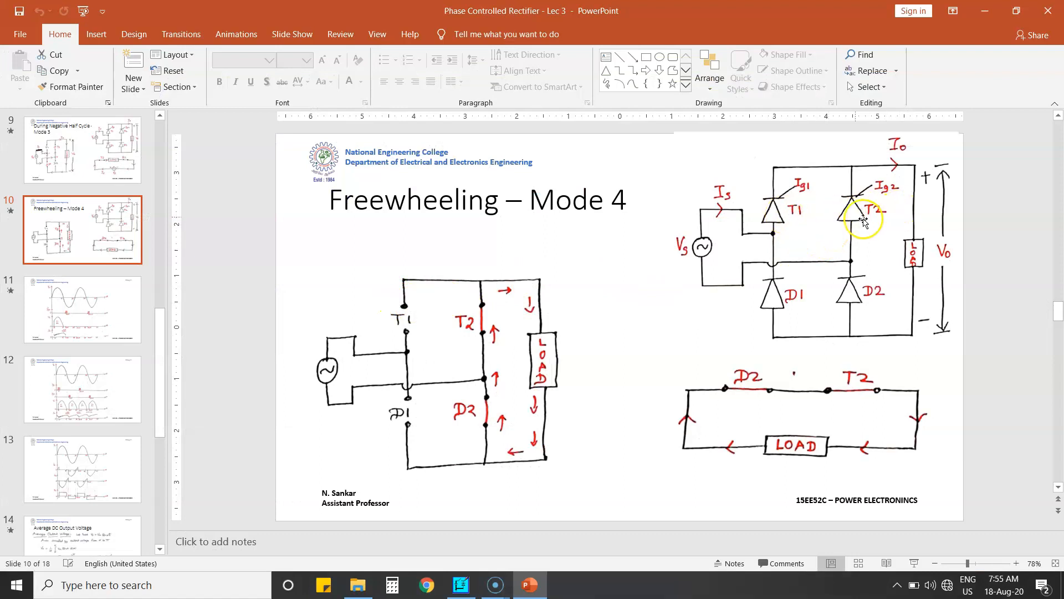
pyautogui.hotkey('alt', 'Tab')
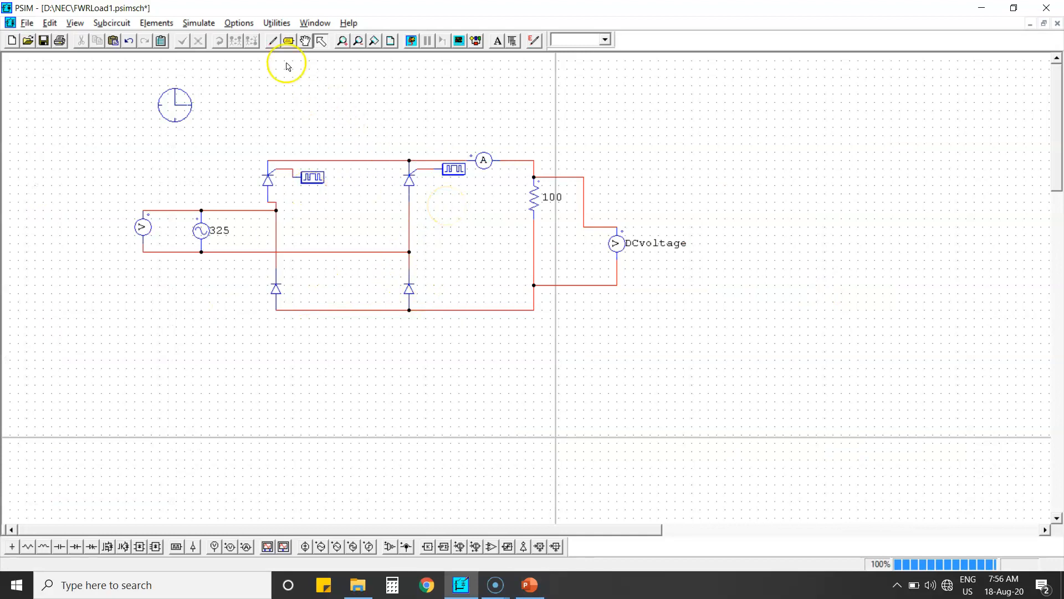
pyautogui.click(47, 42)
pyautogui.click(413, 41)
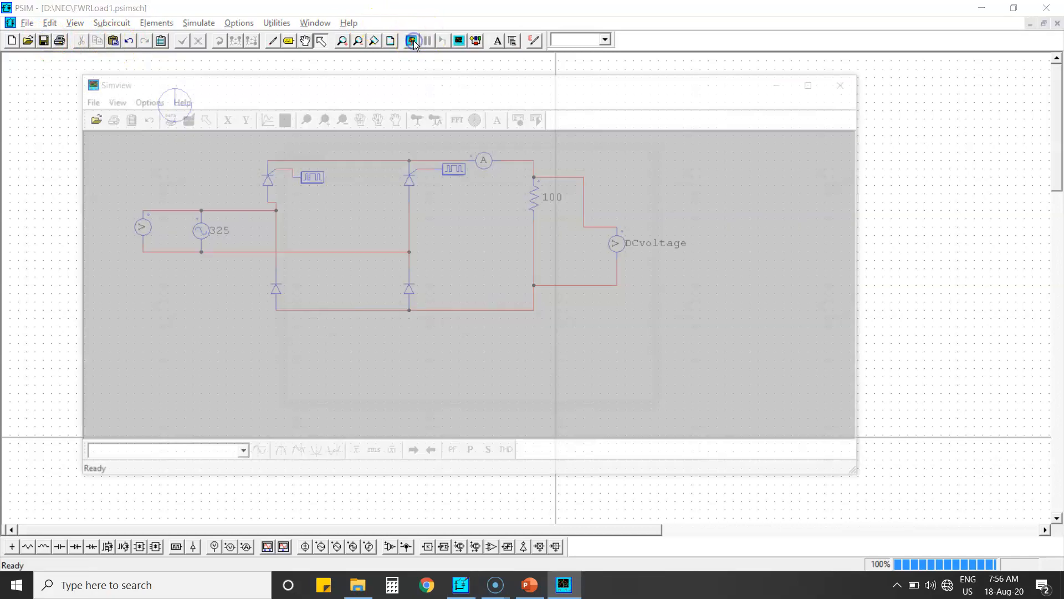
pyautogui.click(310, 225)
pyautogui.click(484, 231)
pyautogui.click(585, 398)
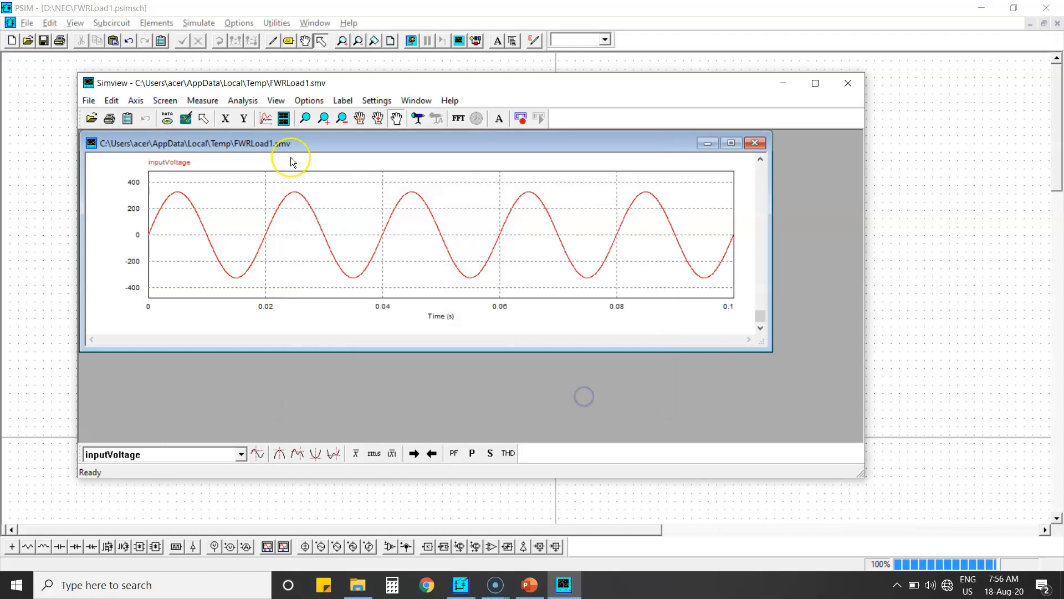
# Add a second screen plotting DCvoltage
pyautogui.click(283, 120)
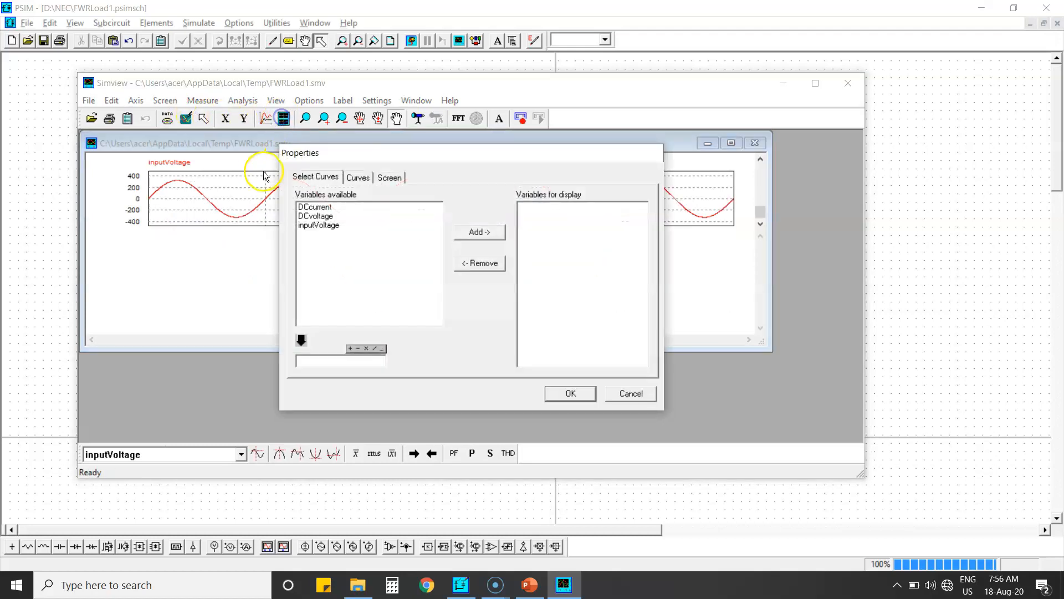
pyautogui.click(315, 216)
pyautogui.click(480, 231)
pyautogui.click(571, 393)
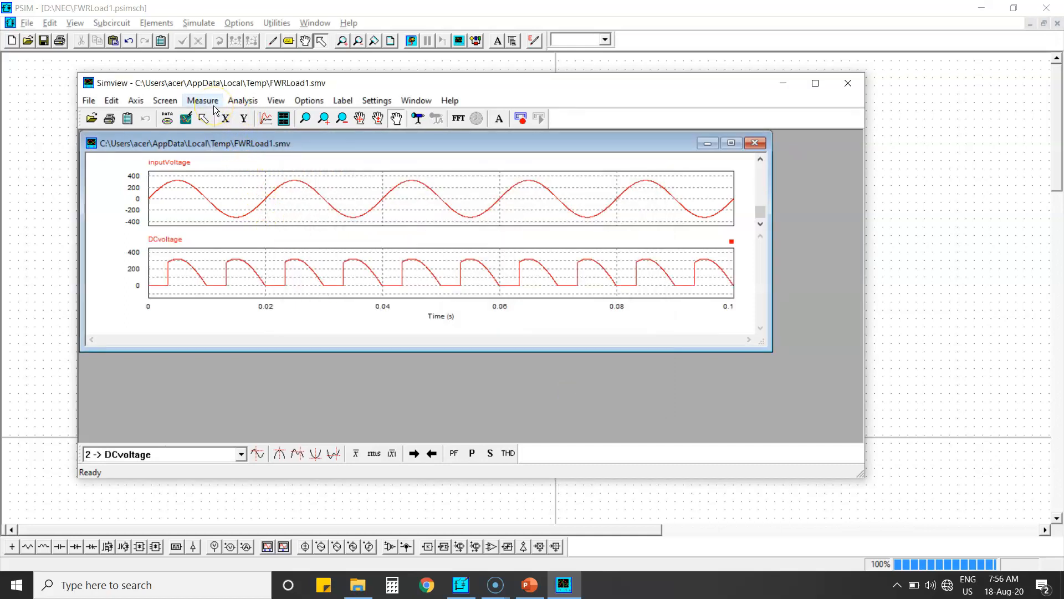
# Add a third screen plotting DCcurrent and maximize the waveform viewer
pyautogui.click(283, 118)
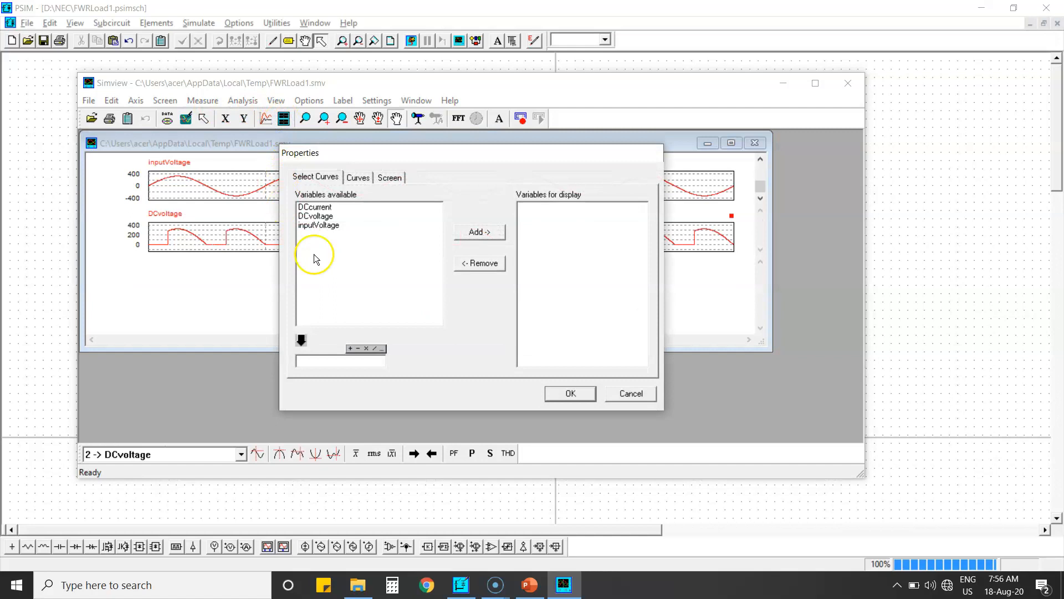
pyautogui.click(322, 207)
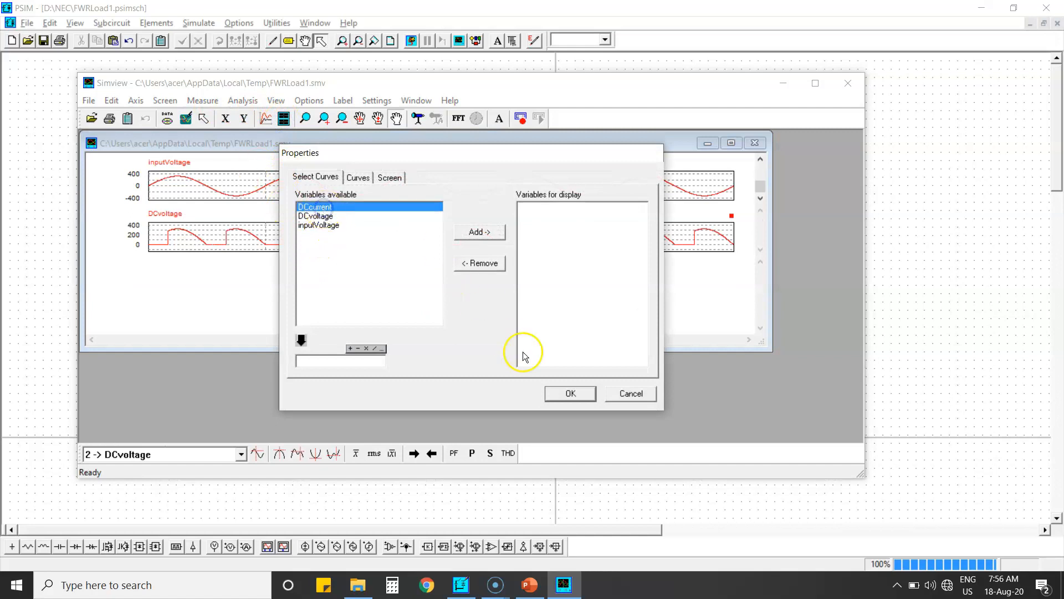
pyautogui.click(490, 235)
pyautogui.click(578, 397)
pyautogui.click(816, 83)
pyautogui.click(651, 66)
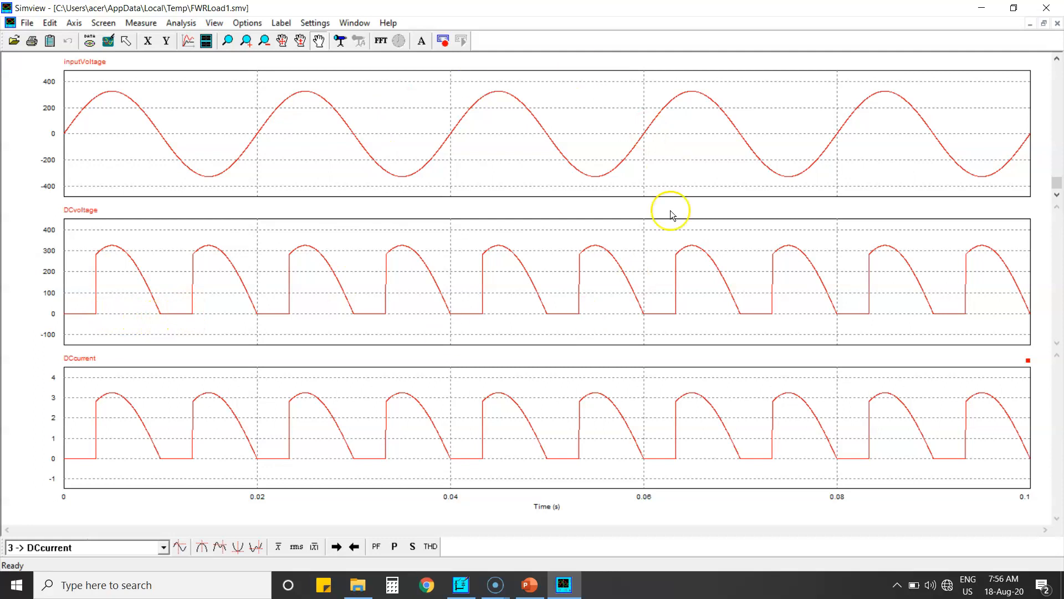
# Close the waveform viewer, delete the wire below the 100 resistor and place an inductor in that gap
pyautogui.click(1047, 8)
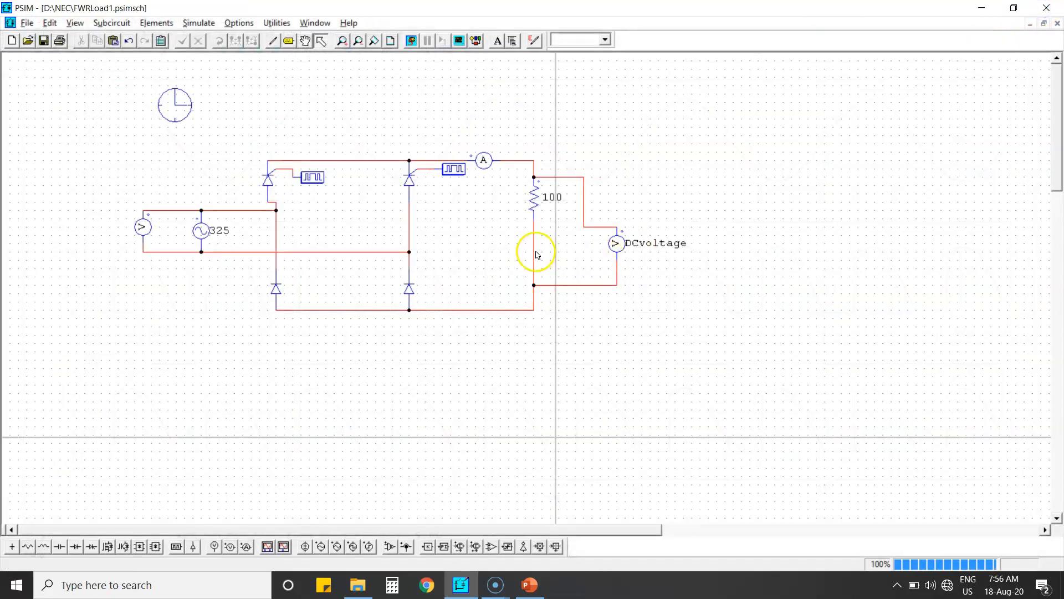
pyautogui.click(534, 254)
pyautogui.press('Delete')
pyautogui.click(43, 546)
pyautogui.click(526, 250)
pyautogui.press('Escape')
# Wire the inductor in series between the 100 resistor and the lower load node
pyautogui.click(267, 44)
pyautogui.hotkey('ctrl', 'r')
pyautogui.click(274, 41)
pyautogui.moveTo(534, 277); pyautogui.dragTo(537, 295)
pyautogui.moveTo(534, 235); pyautogui.dragTo(533, 221)
pyautogui.press('Escape')
# Open the inductor's parameters to review its inductance, then close the dialog
pyautogui.doubleClick(539, 257)
pyautogui.doubleClick(163, 150)
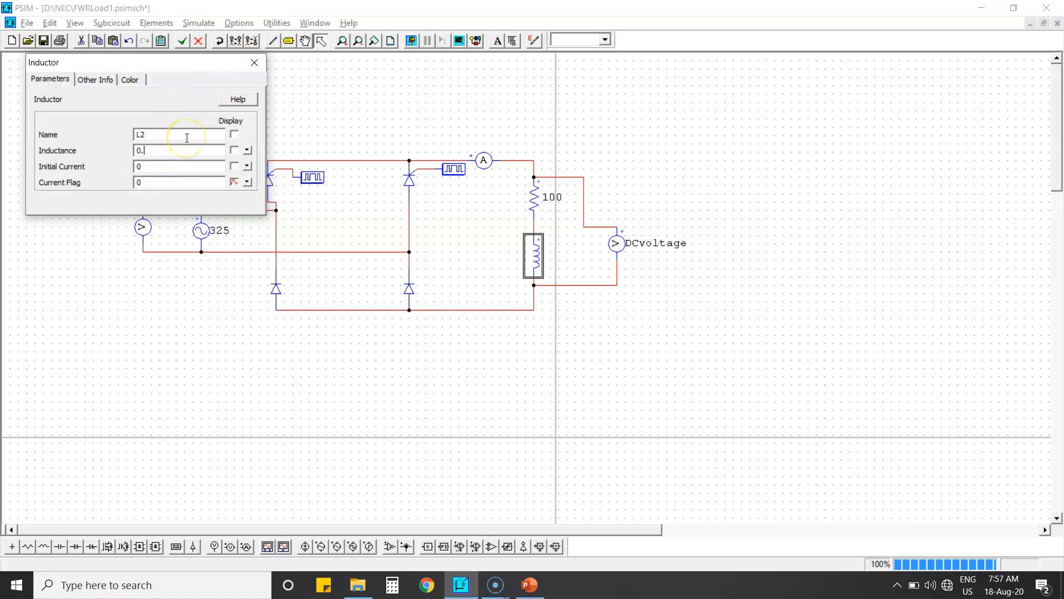
pyautogui.click(255, 62)
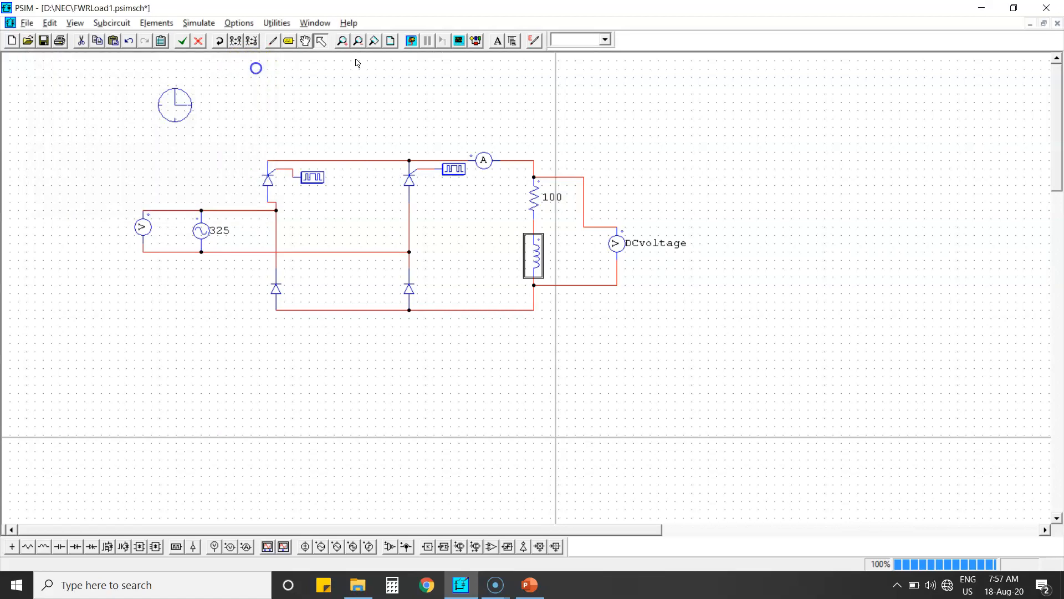
# Save and simulate the RL-load circuit, plotting DCvoltage in the waveform viewer
pyautogui.click(43, 40)
pyautogui.click(412, 41)
pyautogui.click(333, 233)
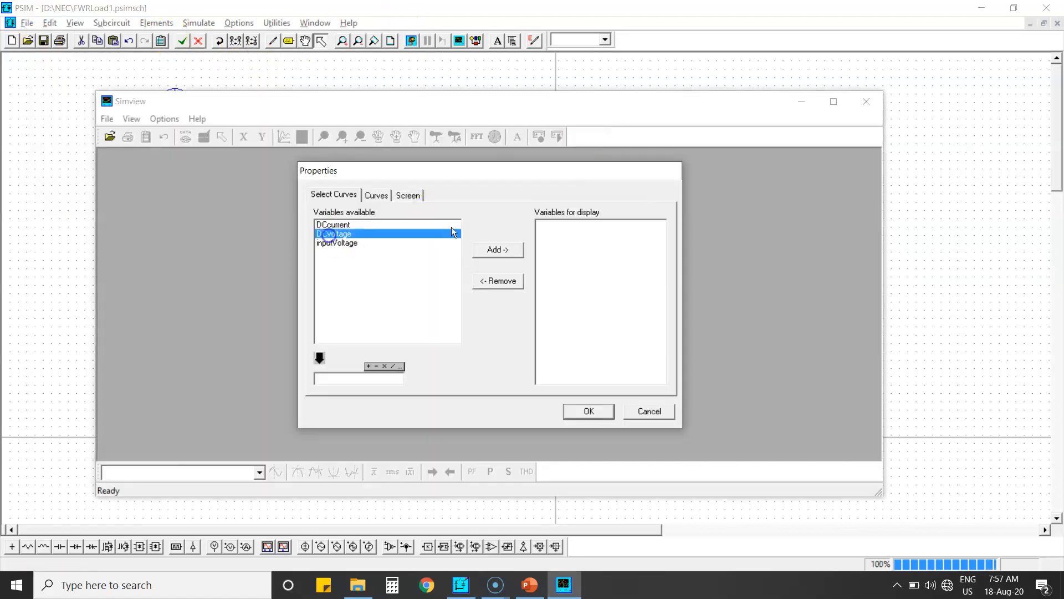
pyautogui.click(497, 250)
pyautogui.click(589, 412)
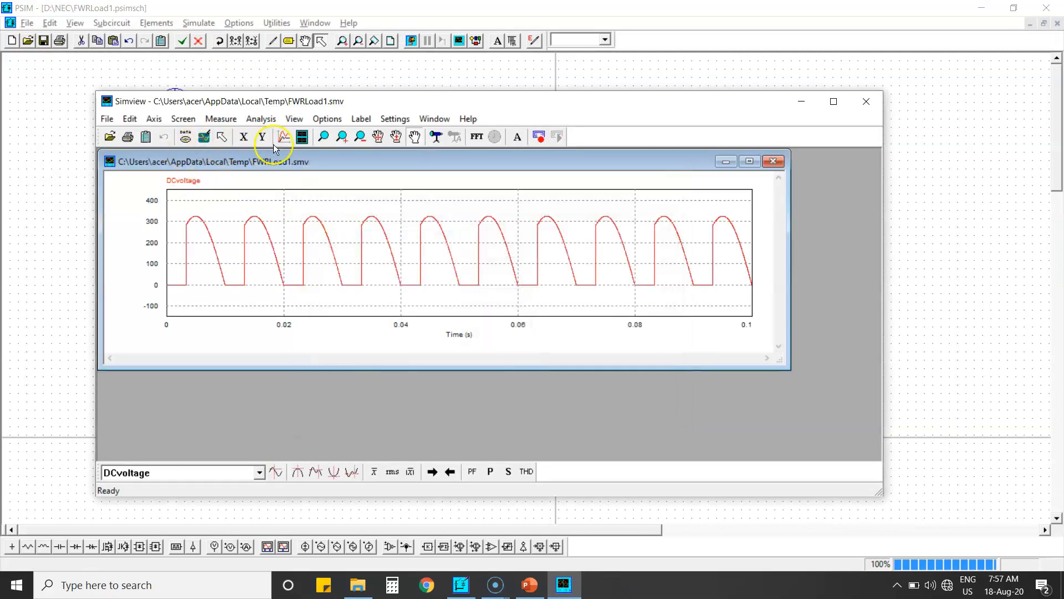
# Add a second screen plotting DCcurrent and maximize the waveform viewer
pyautogui.click(305, 138)
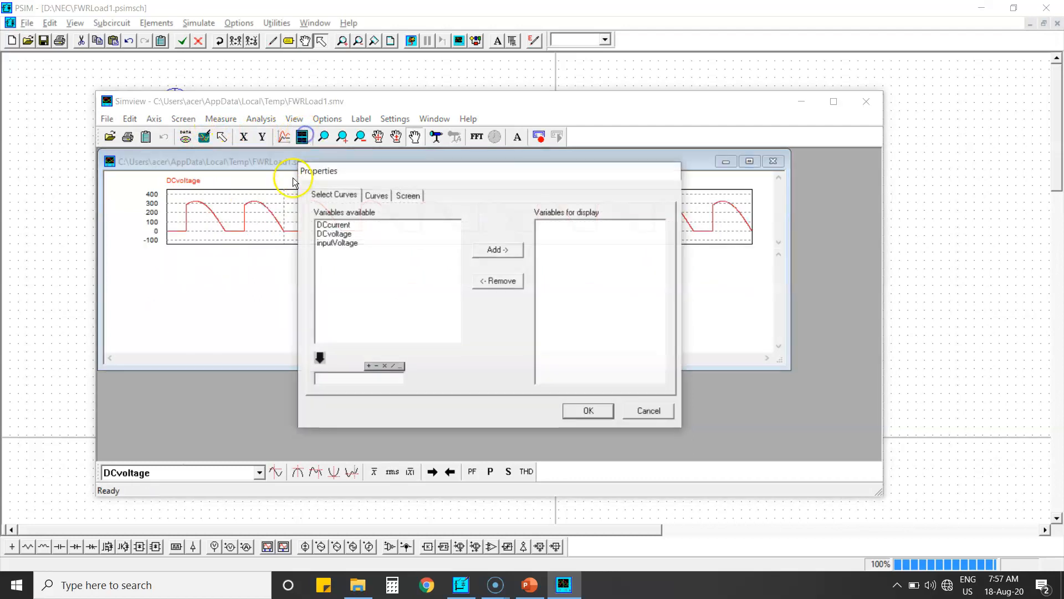
pyautogui.click(333, 224)
pyautogui.click(498, 249)
pyautogui.click(588, 410)
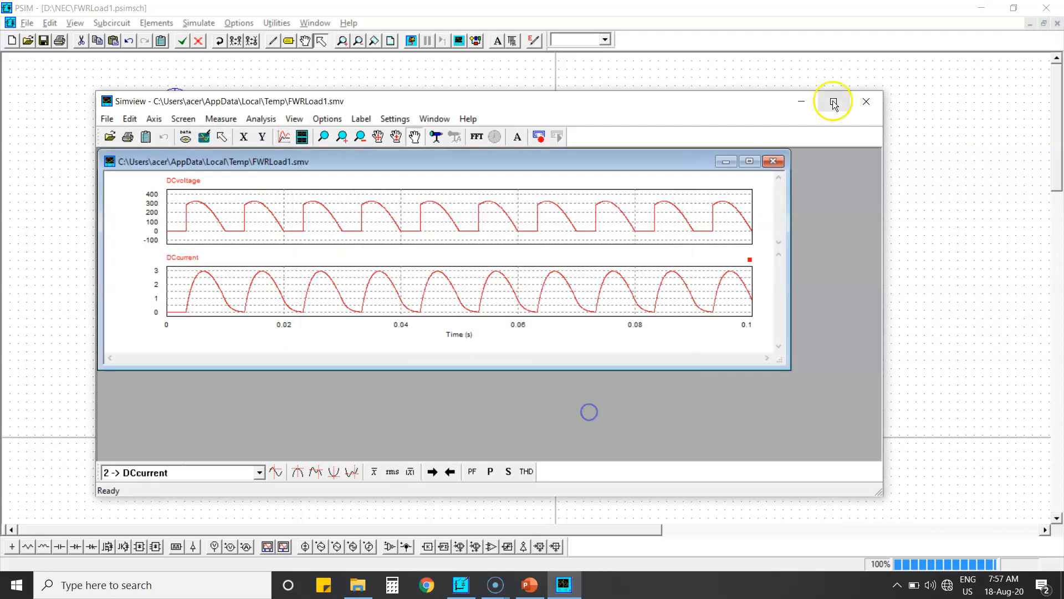
pyautogui.click(833, 101)
pyautogui.click(659, 65)
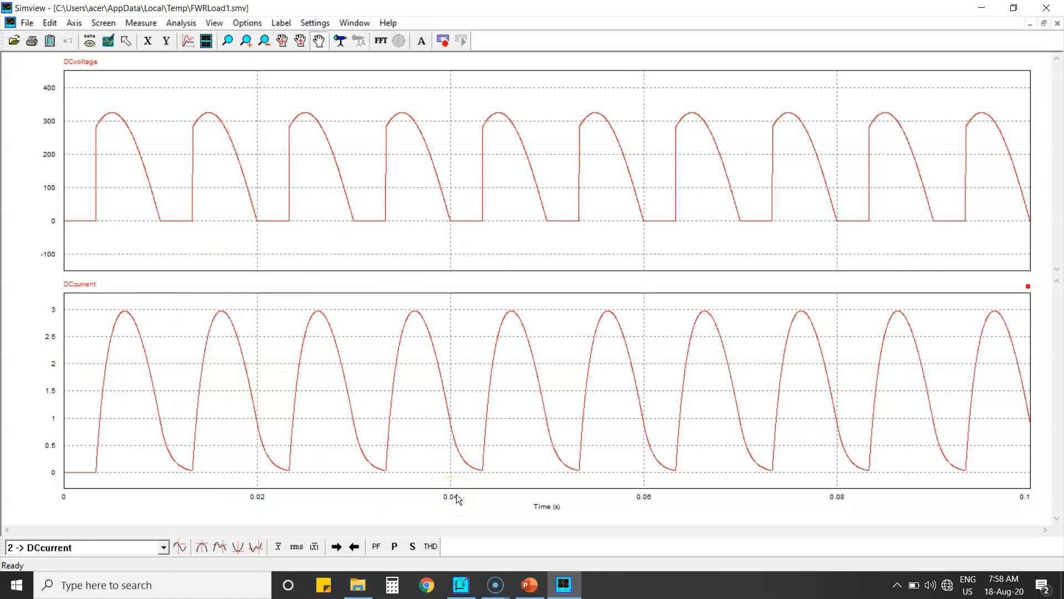
# Close the waveform viewer, switch to the PowerPoint lecture and go back to the Freewheeling – Mode 2 slide
pyautogui.click(1047, 8)
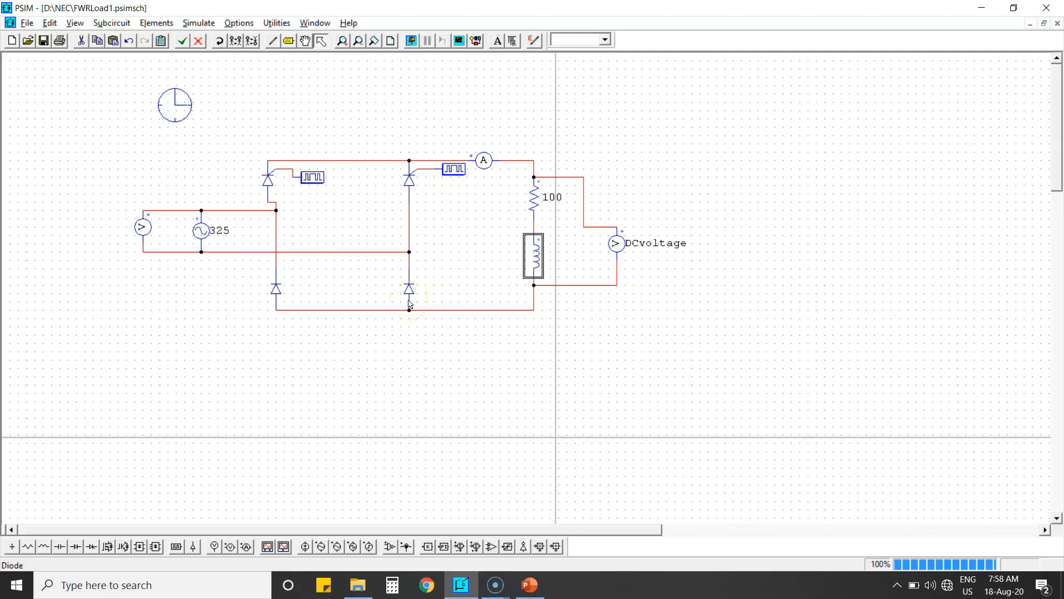
pyautogui.click(529, 585)
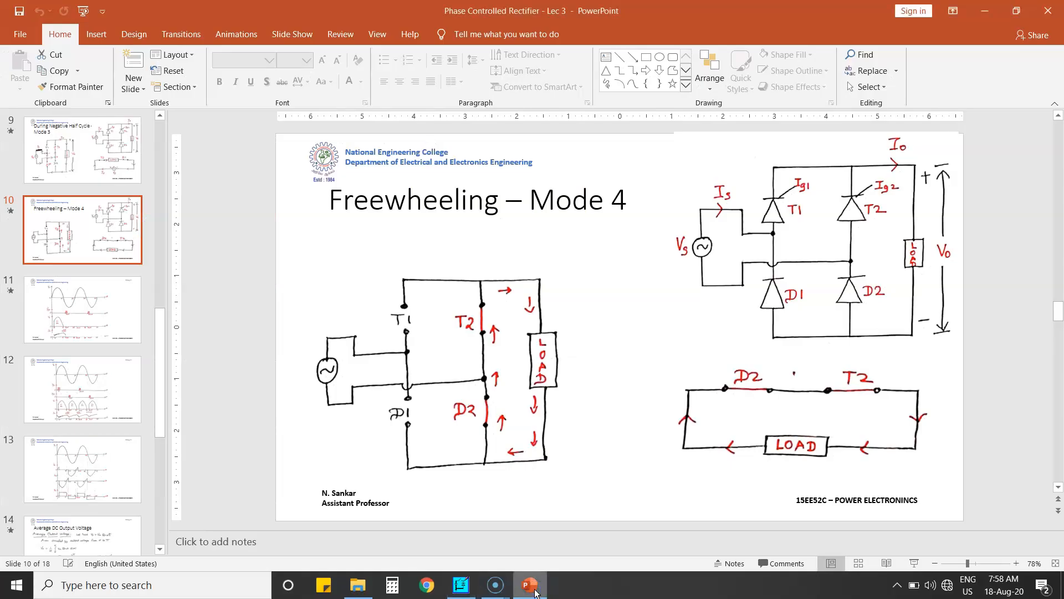
pyautogui.click(135, 318)
pyautogui.press('Up')
pyautogui.press('Up')
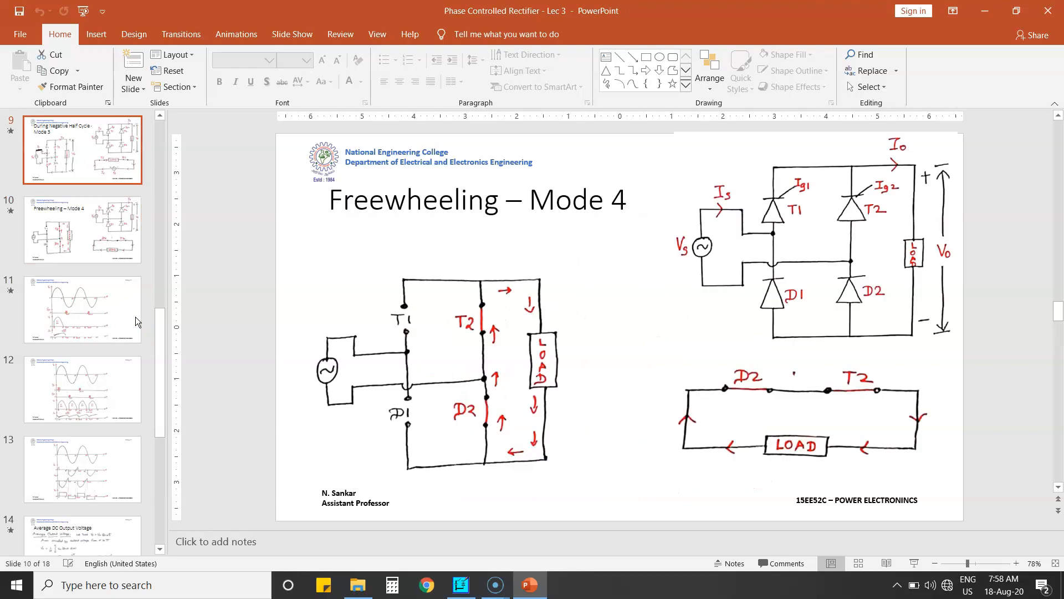
pyautogui.press('Up')
pyautogui.press('Up')
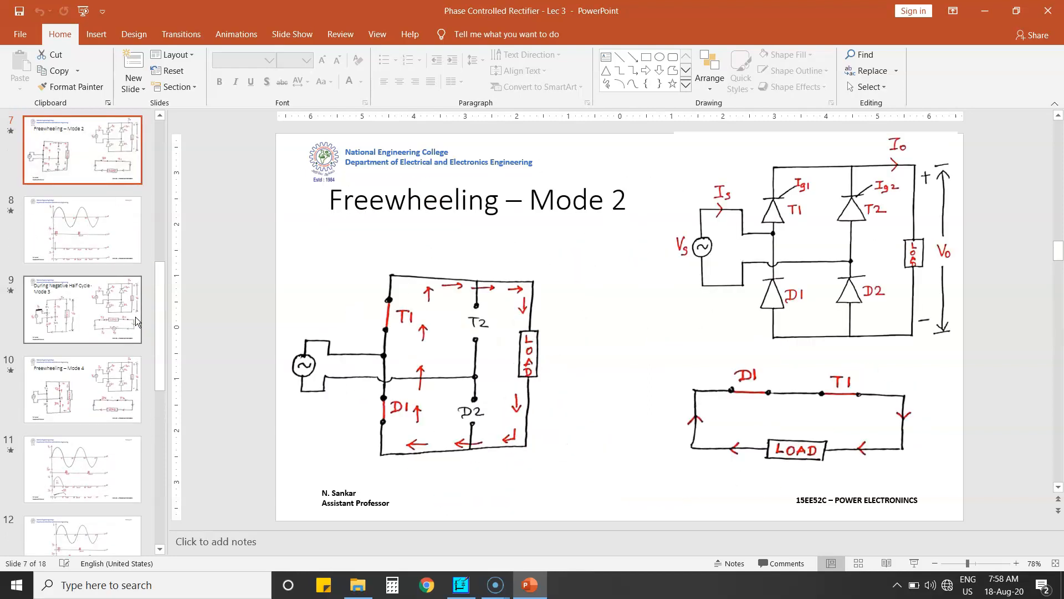